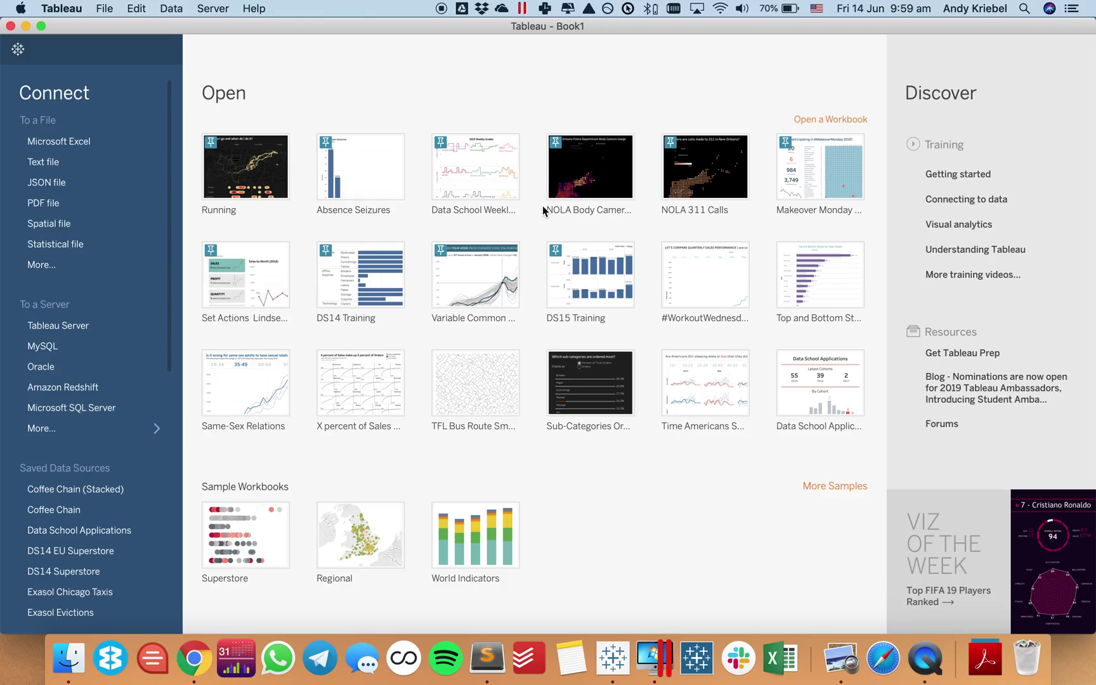
Open the Airline Routes.xlsx file from the Downloads folder as the data source
{"action": "key", "text": "super+o"}
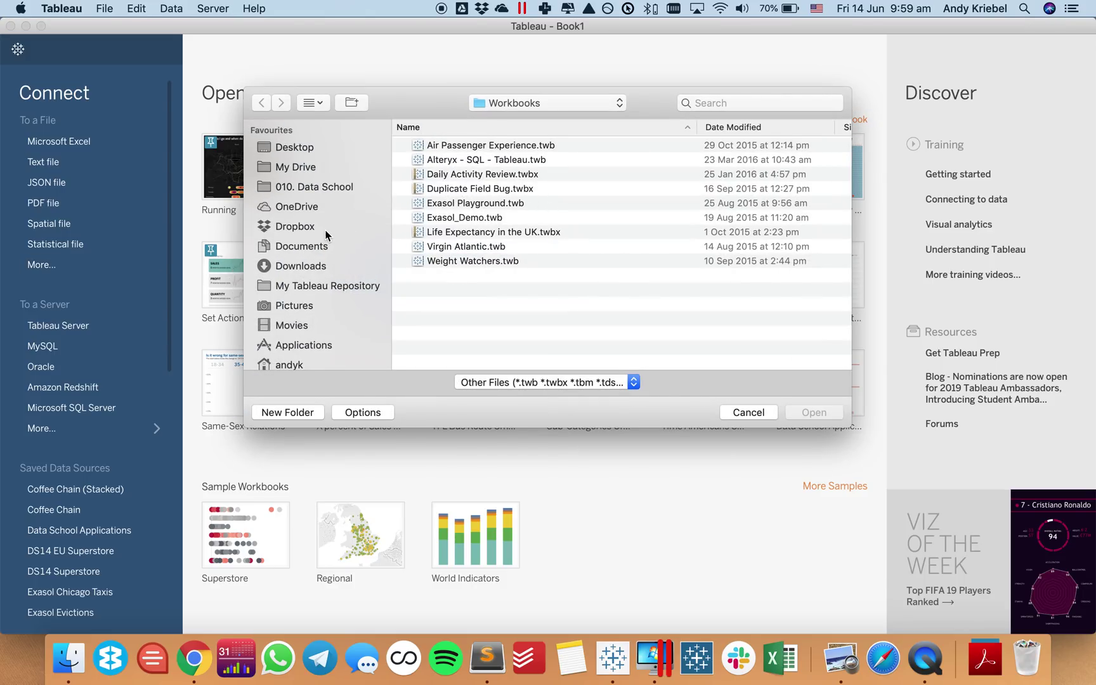
{"action": "left_click", "coordinate": [304, 268]}
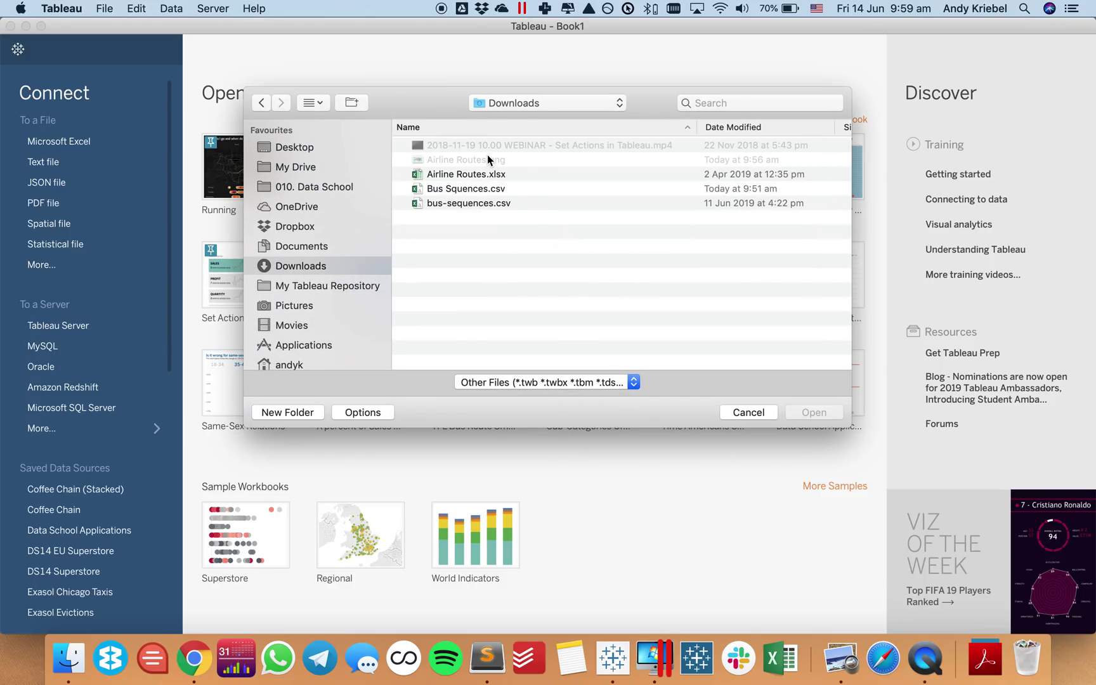
{"action": "left_click", "coordinate": [464, 175]}
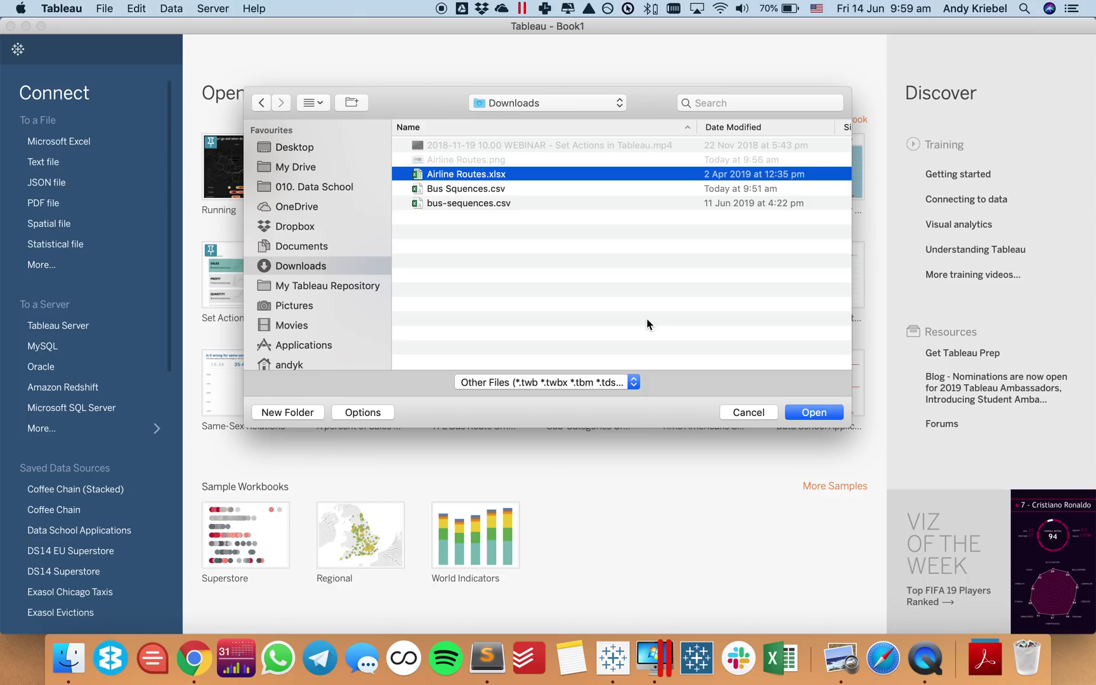
{"action": "key", "text": "Return"}
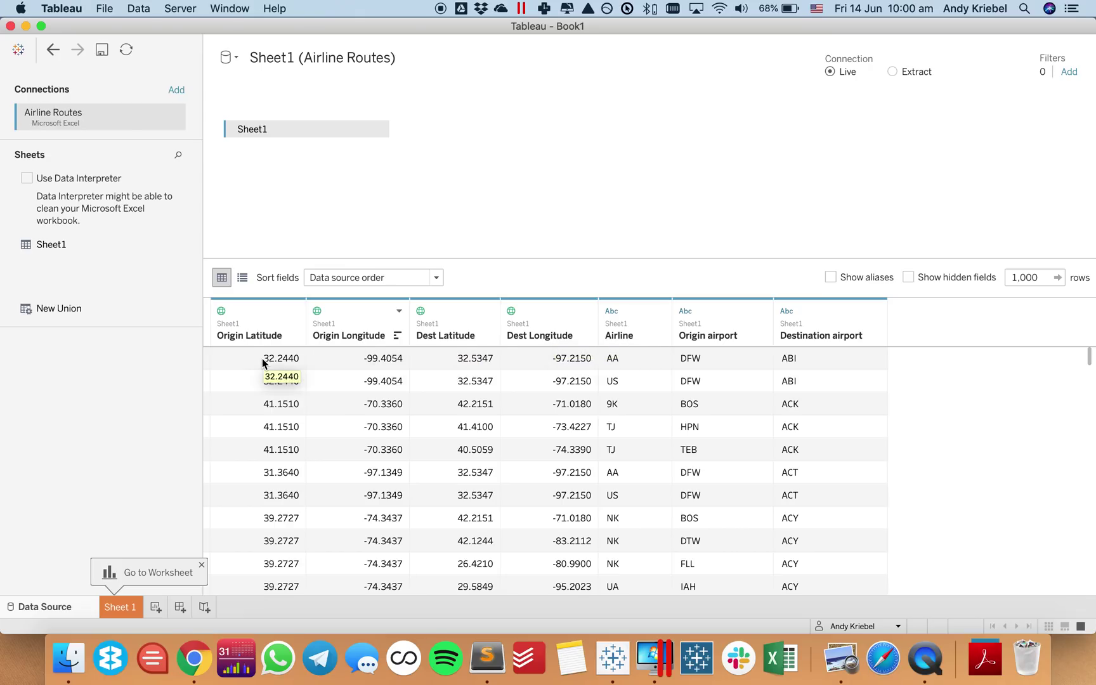
Rename the data source to Airline Routes, removing the sheet name and the brackets
{"action": "left_click", "coordinate": [316, 58]}
{"action": "left_click_drag", "start_coordinate": [305, 58], "coordinate": [246, 49]}
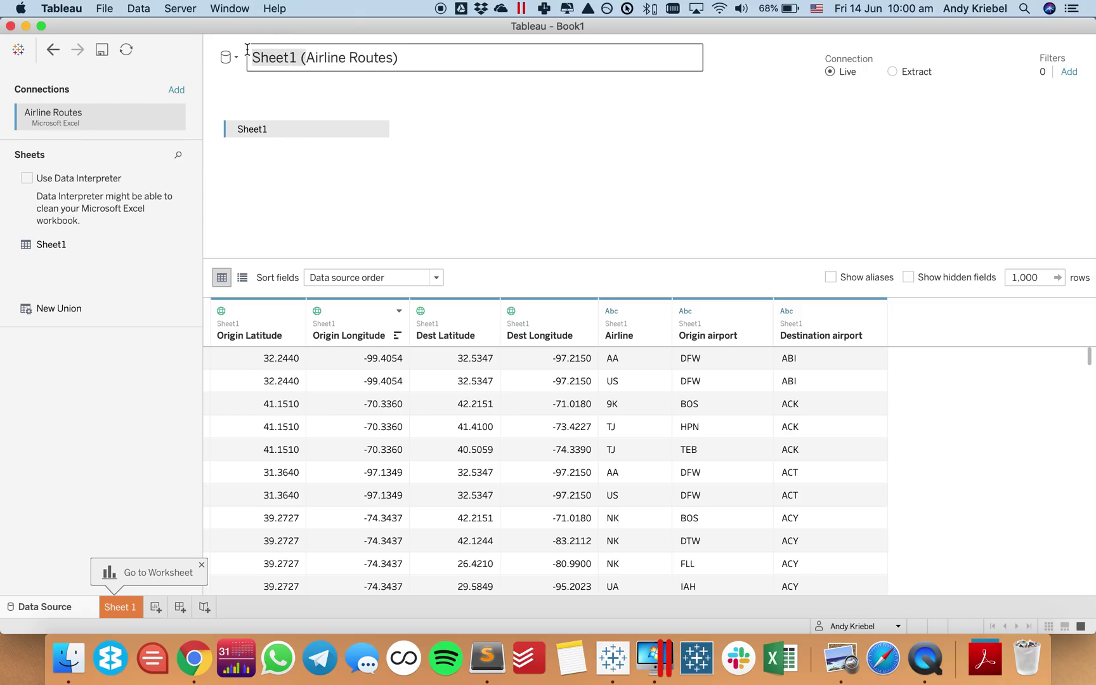
{"action": "key", "text": "Delete"}
{"action": "key", "text": "Delete"}
{"action": "key", "text": "End"}
{"action": "key", "text": "Return"}
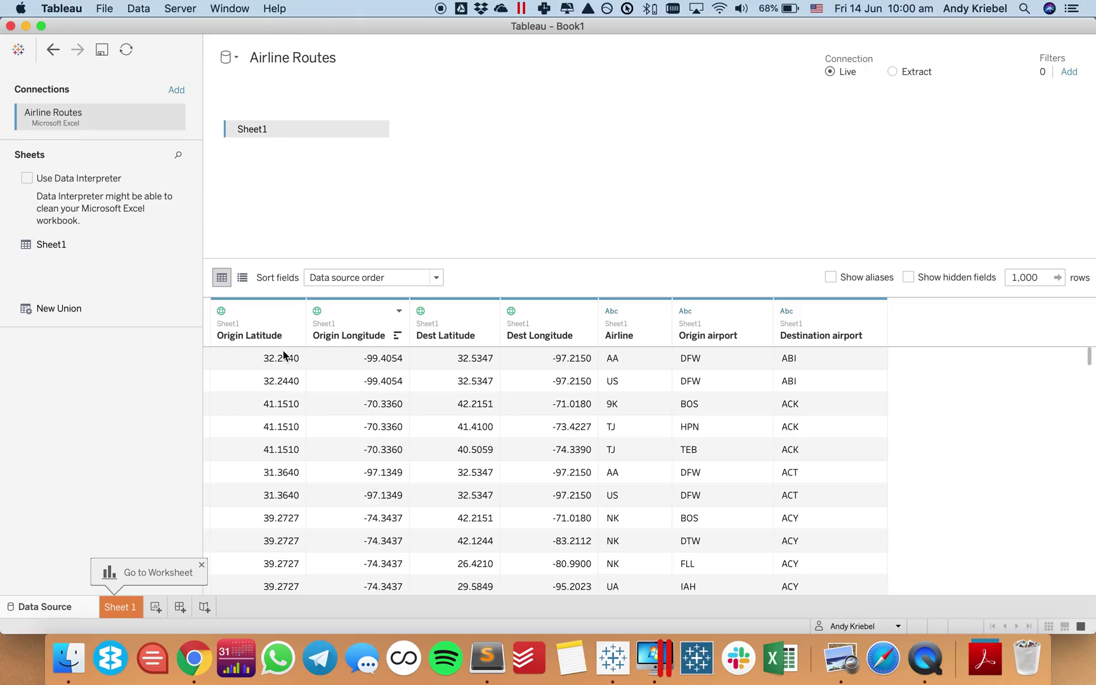
In Sheet 1, start a calculated field named Origin Point with the MAKEPOINT function
{"action": "left_click", "coordinate": [120, 608]}
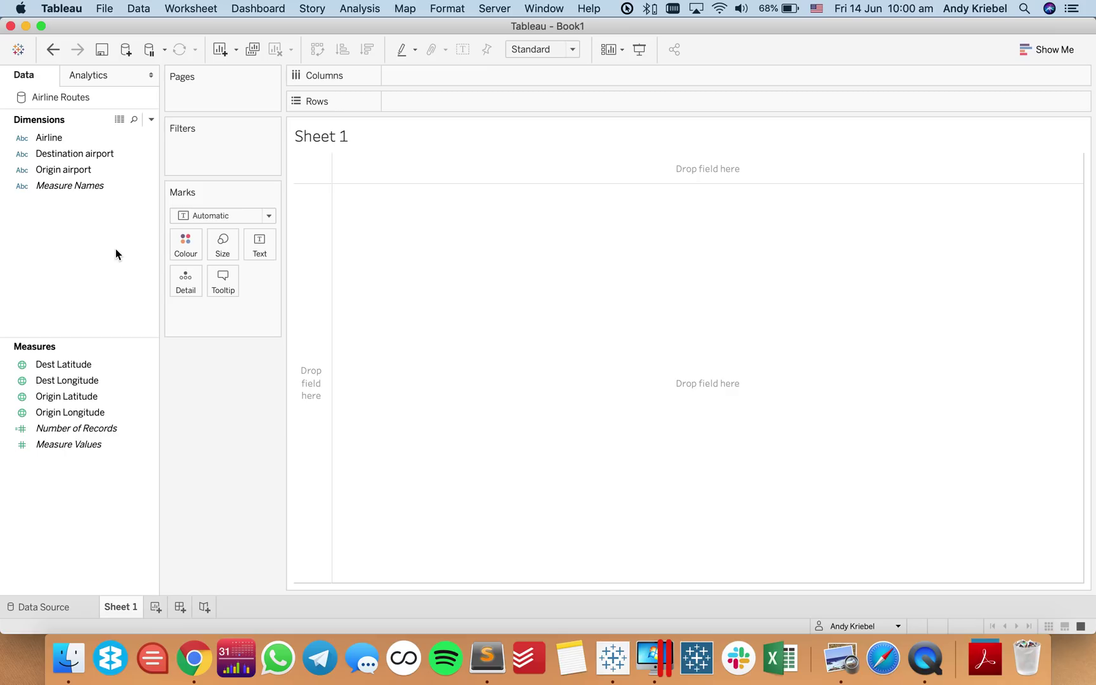
{"action": "left_click", "coordinate": [151, 119]}
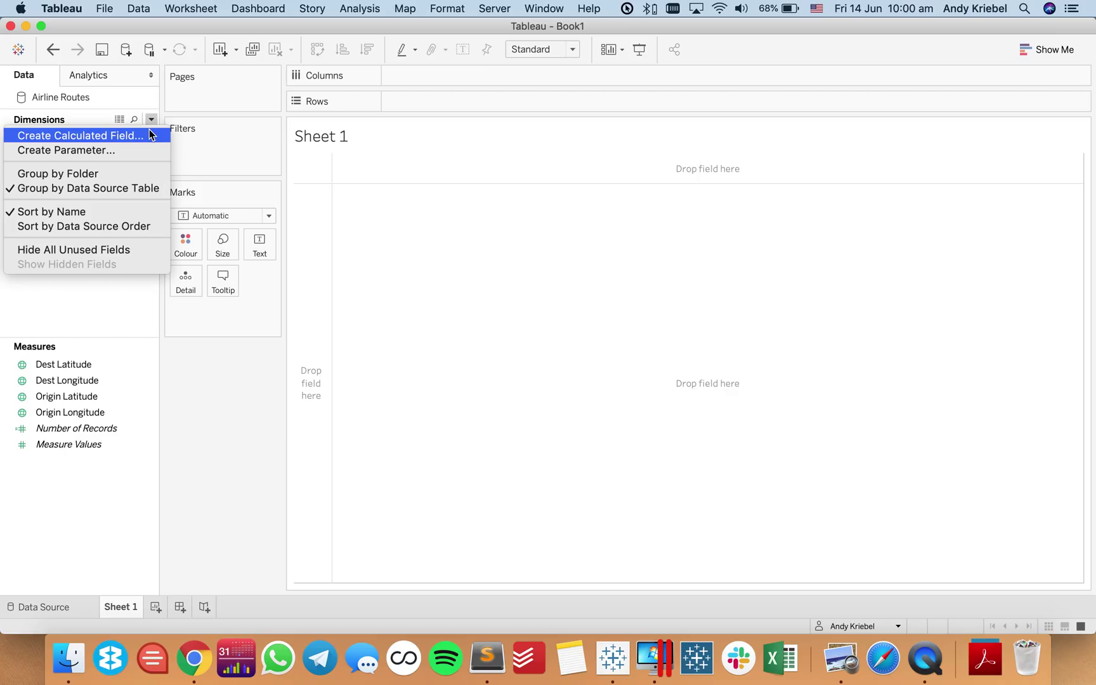
{"action": "left_click", "coordinate": [150, 135]}
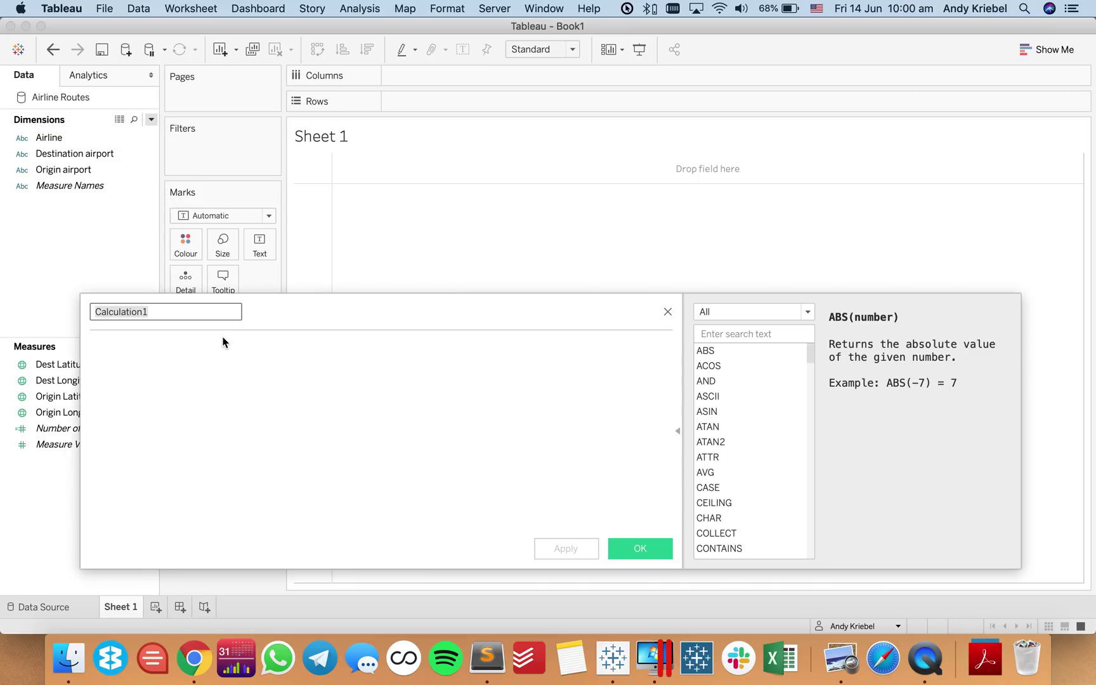
{"action": "type", "text": "Origin Point"}
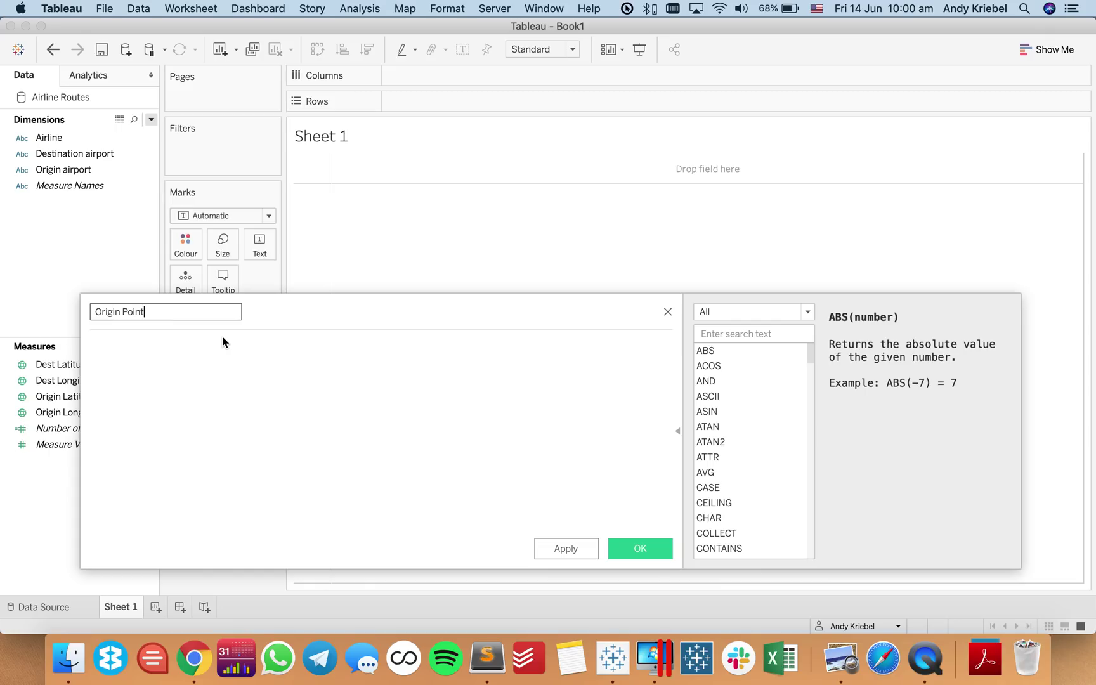
{"action": "left_click", "coordinate": [230, 375]}
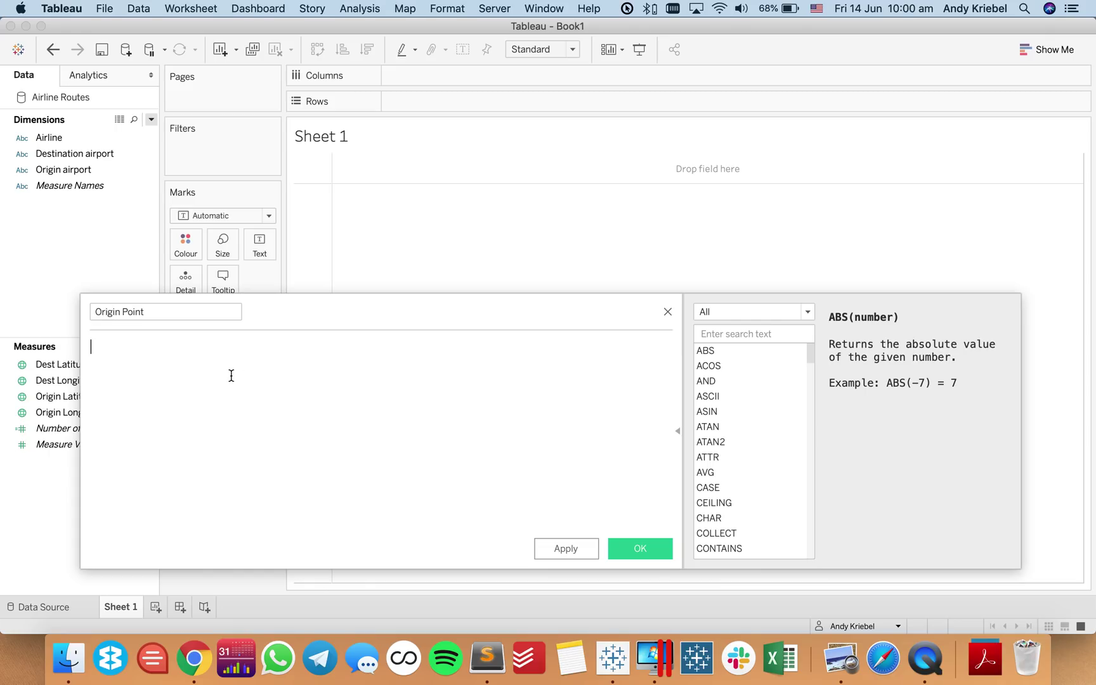
{"action": "type", "text": "mak"}
{"action": "key", "text": "Down"}
{"action": "key", "text": "Down"}
{"action": "key", "text": "Down"}
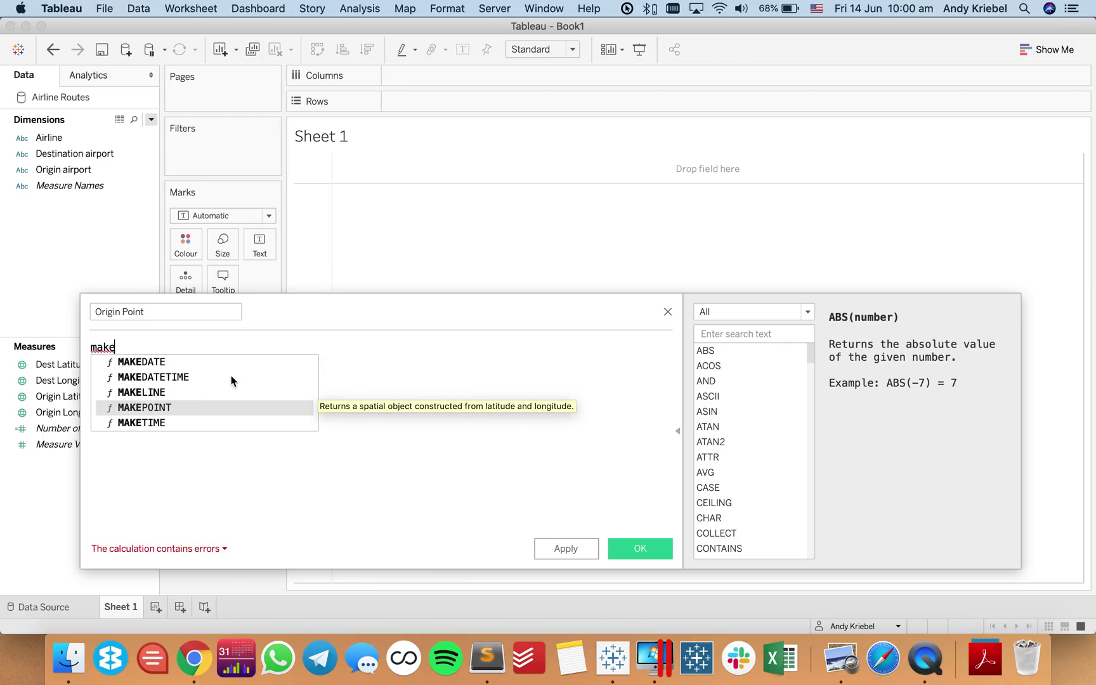
{"action": "key", "text": "Return"}
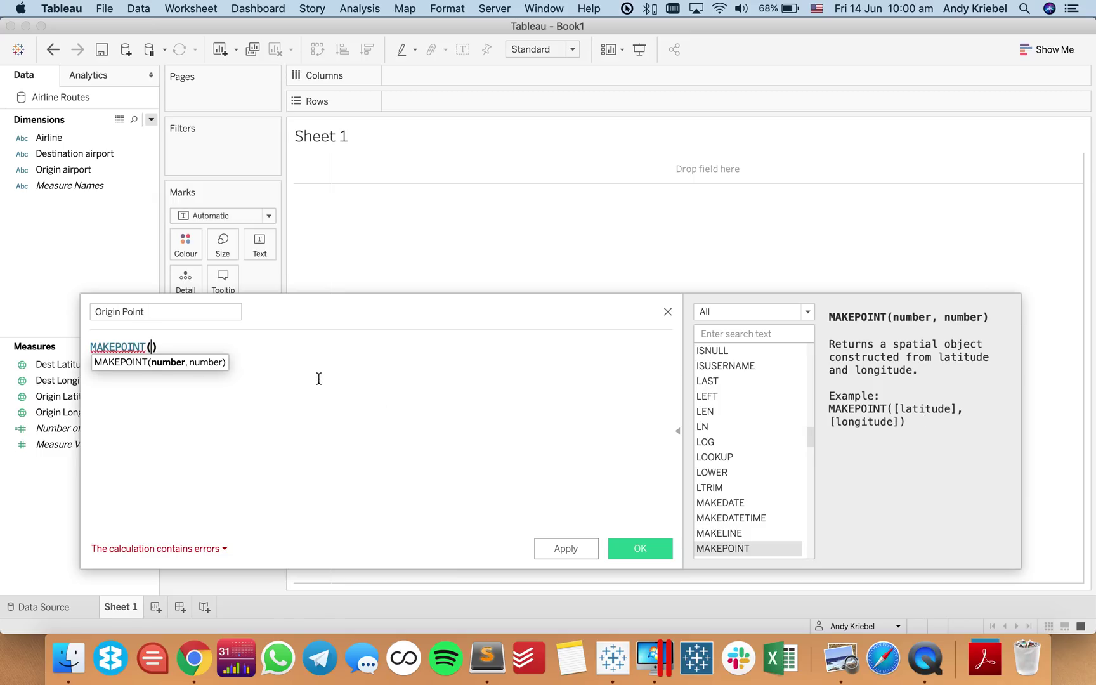
Complete the Origin Point formula with Origin Latitude and Origin Longitude as arguments and save the field
{"action": "type", "text": "or"}
{"action": "key", "text": "Down"}
{"action": "key", "text": "Down"}
{"action": "key", "text": "Return"}
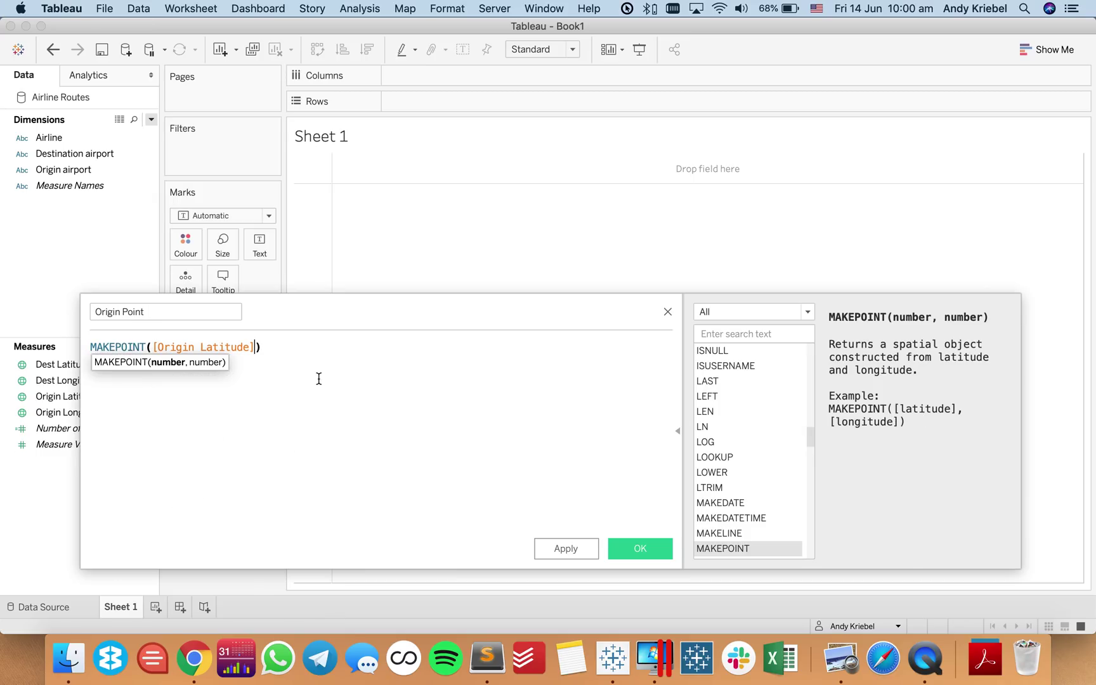
{"action": "type", "text": ",pro"}
{"action": "key", "text": "BackSpace"}
{"action": "key", "text": "BackSpace"}
{"action": "key", "text": "BackSpace"}
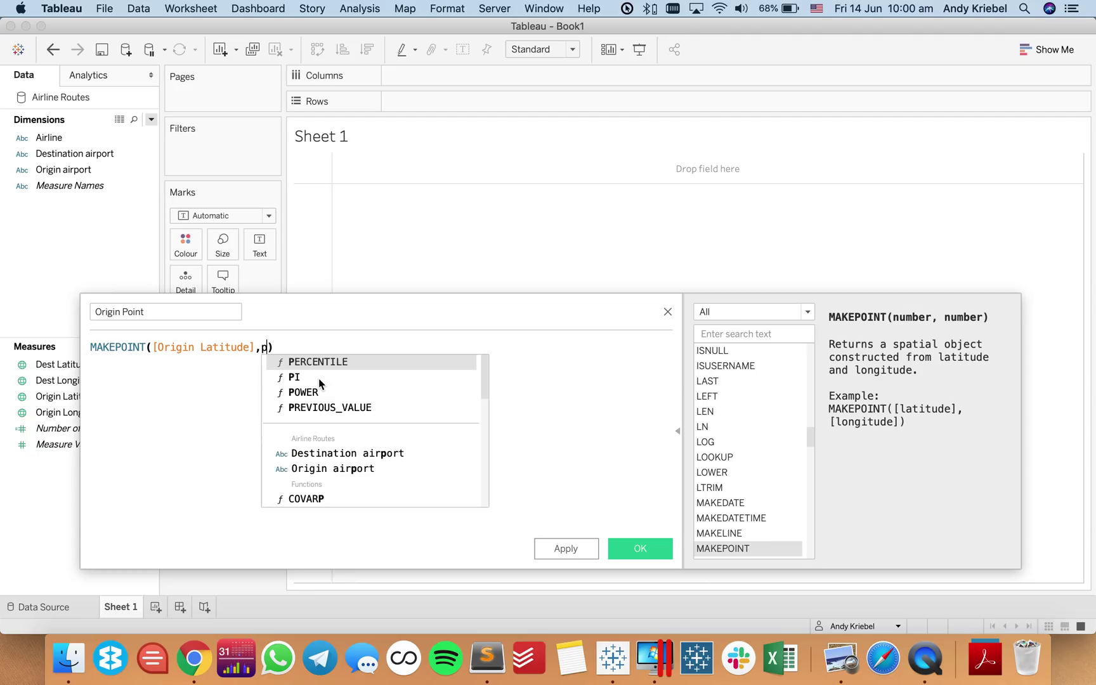
{"action": "type", "text": "p"}
{"action": "key", "text": "BackSpace"}
{"action": "type", "text": "or"}
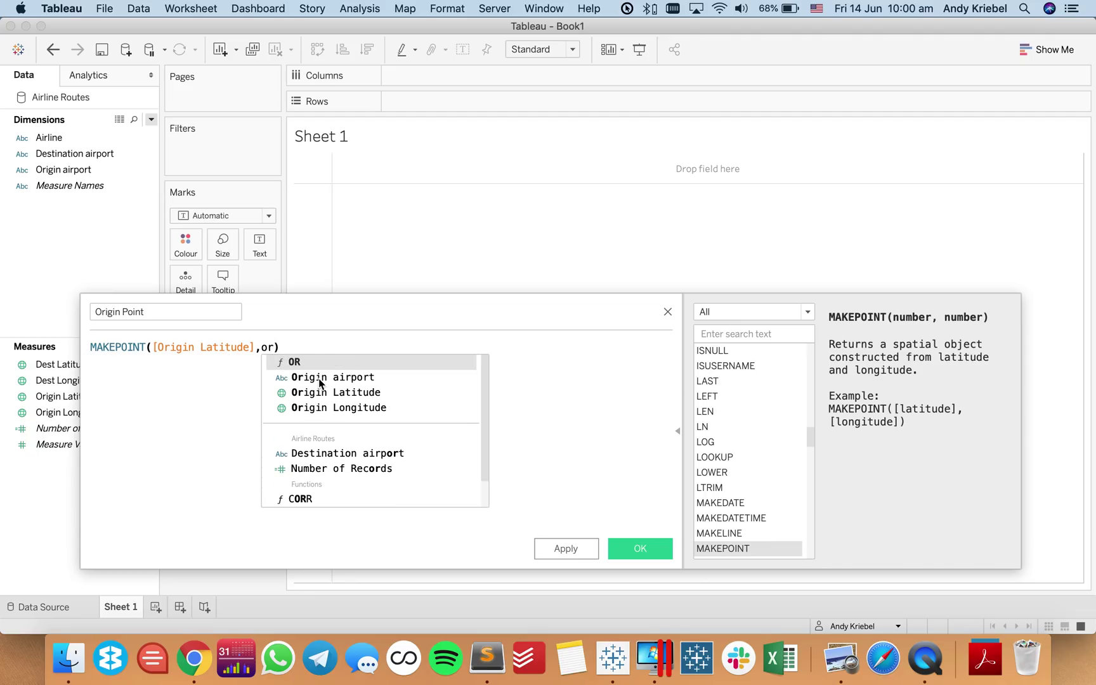
{"action": "key", "text": "Down"}
{"action": "key", "text": "Down"}
{"action": "key", "text": "Return"}
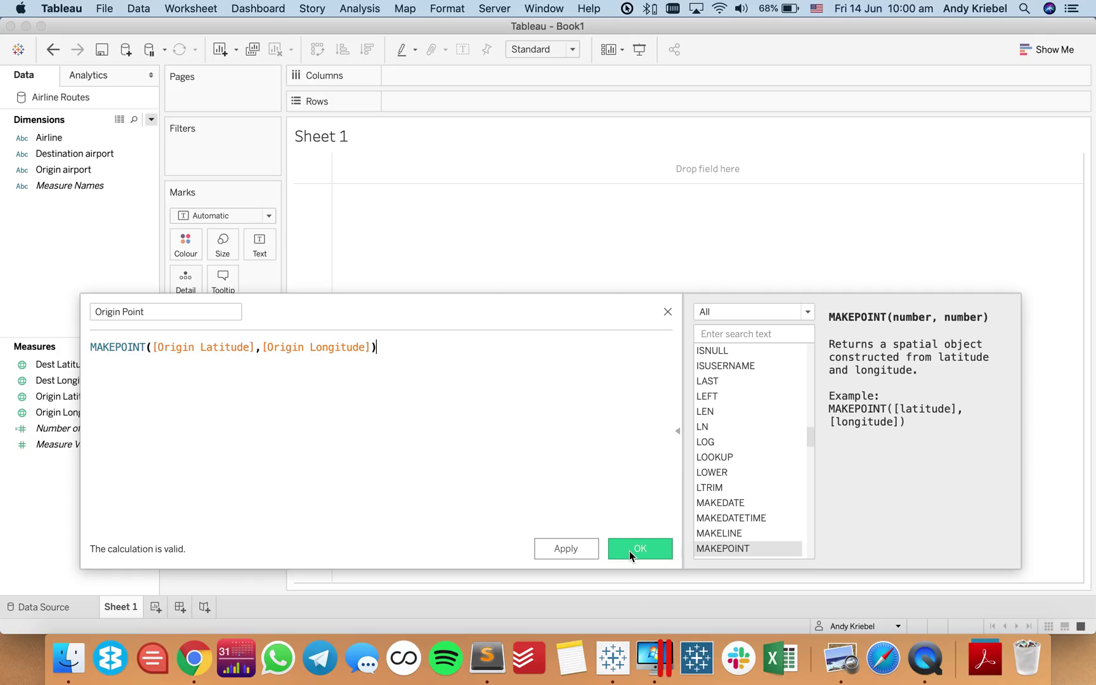
{"action": "left_click", "coordinate": [627, 550]}
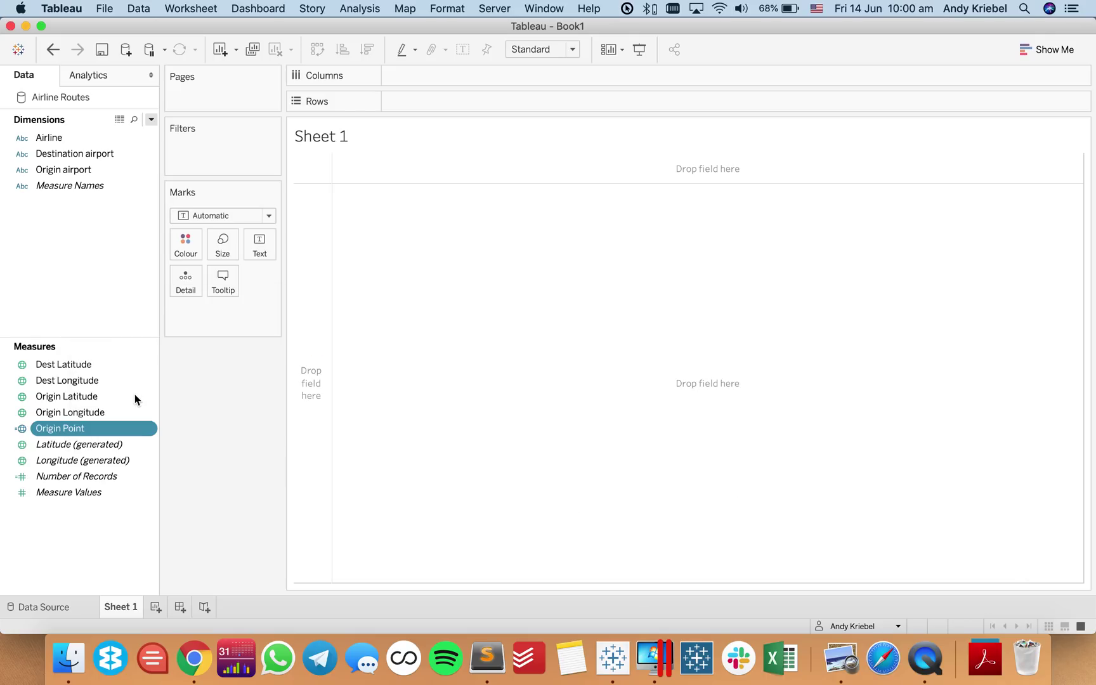
Plot Origin Point on a map, add Origin airport as detail, and inspect one of the airport marks
{"action": "double_click", "coordinate": [67, 432]}
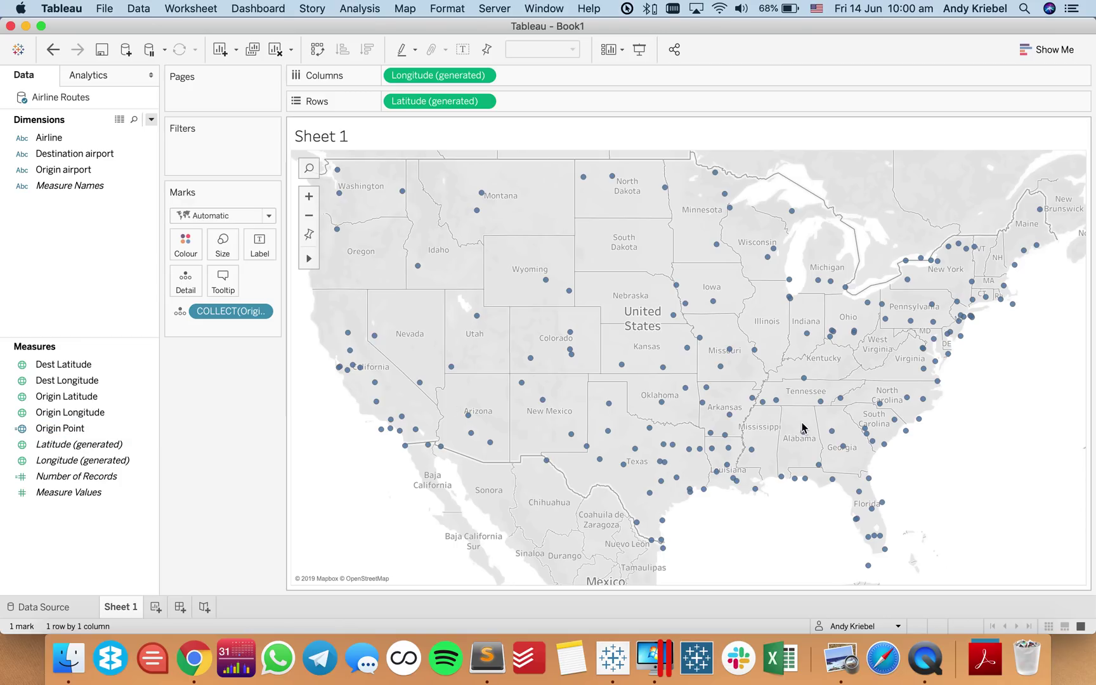
{"action": "left_click_drag", "start_coordinate": [56, 170], "coordinate": [178, 282]}
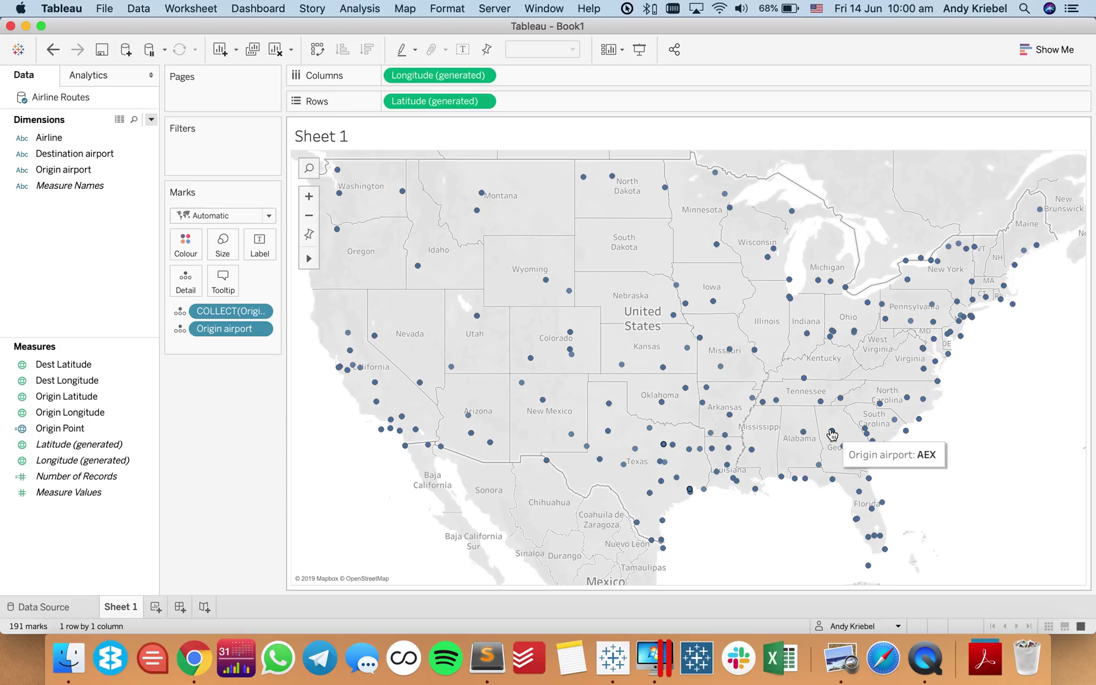
{"action": "mouse_move", "coordinate": [843, 448]}
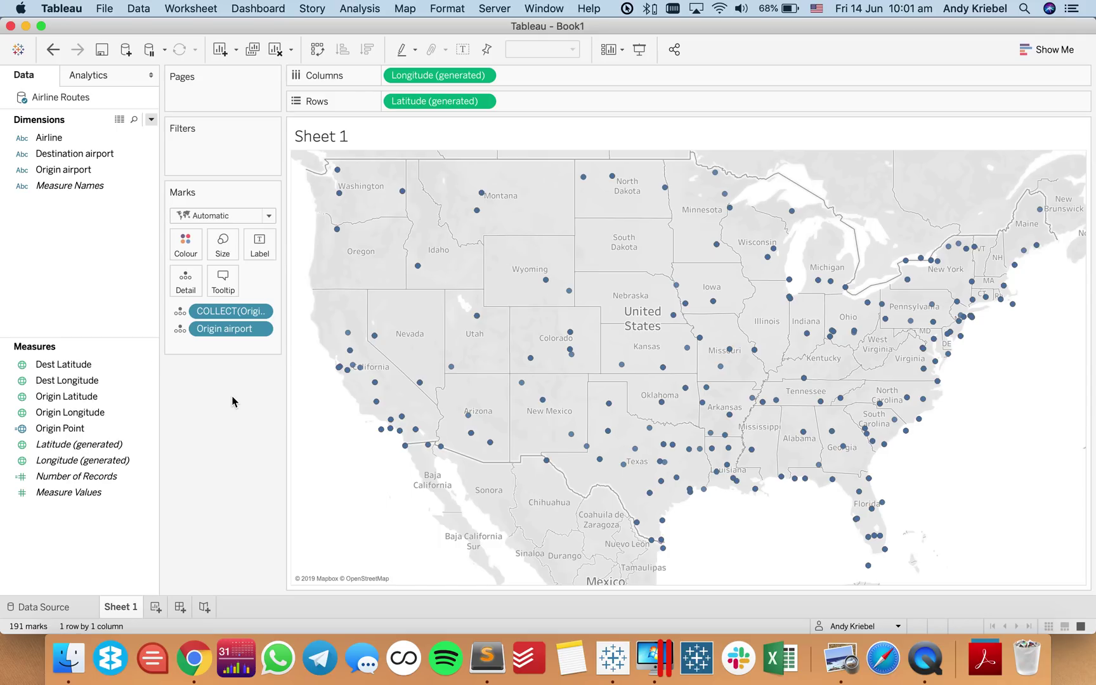
Start a calculated field named Destination Point with the MAKEPOINT function
{"action": "right_click", "coordinate": [83, 264]}
{"action": "left_click", "coordinate": [95, 269]}
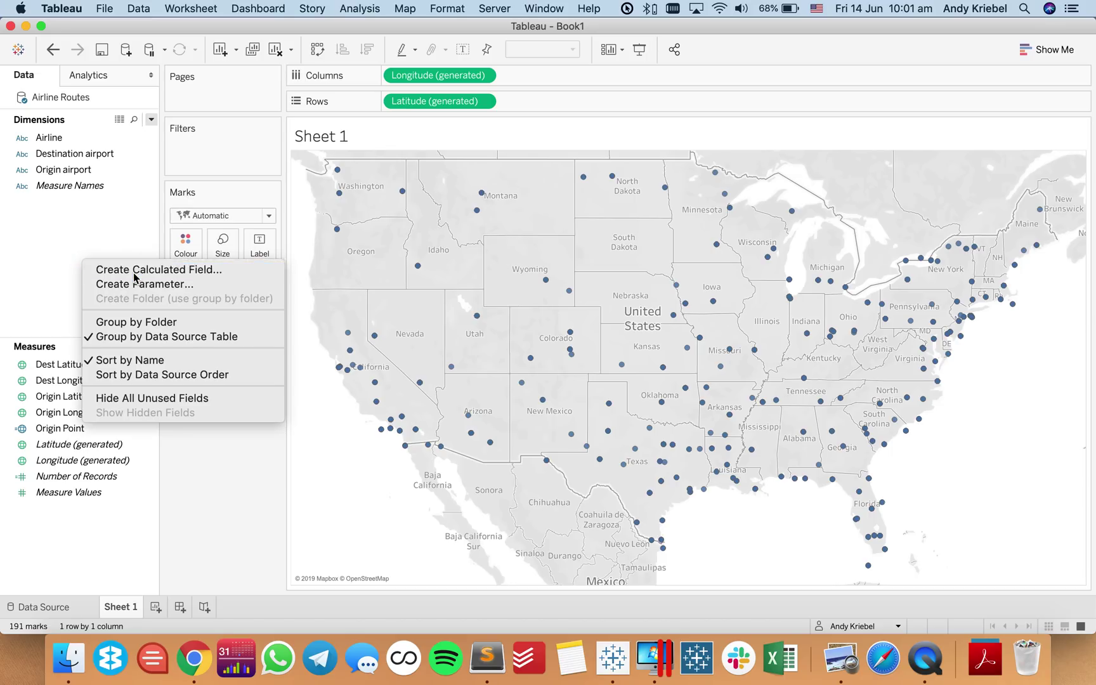
{"action": "type", "text": "Destination P"}
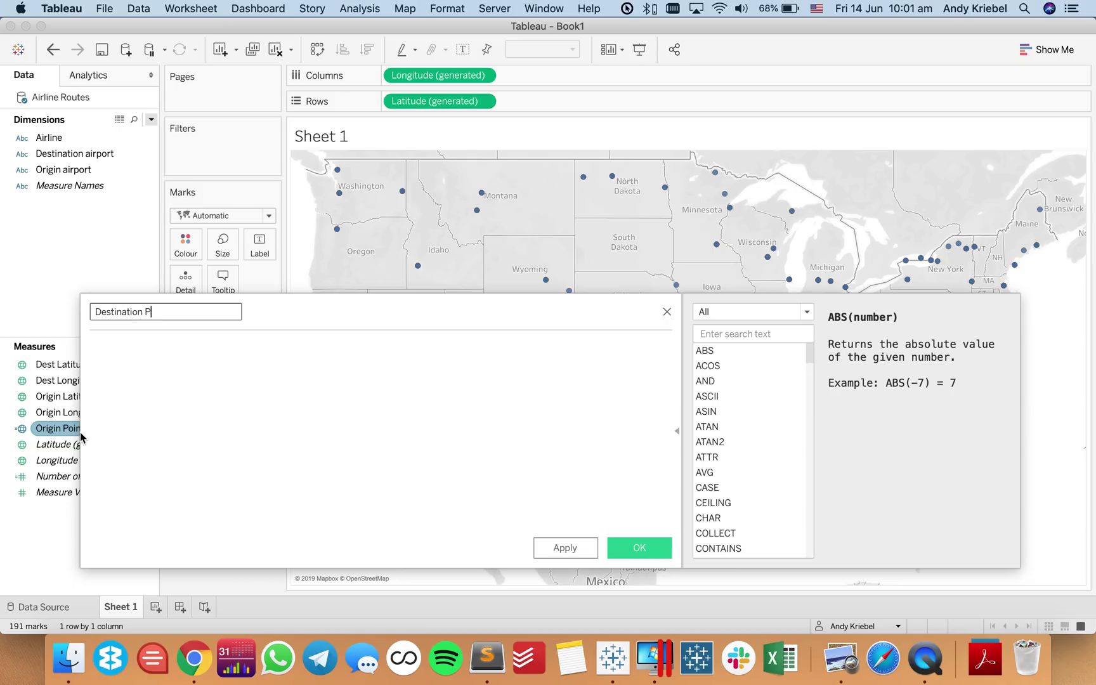
{"action": "type", "text": "oint"}
{"action": "key", "text": "Tab"}
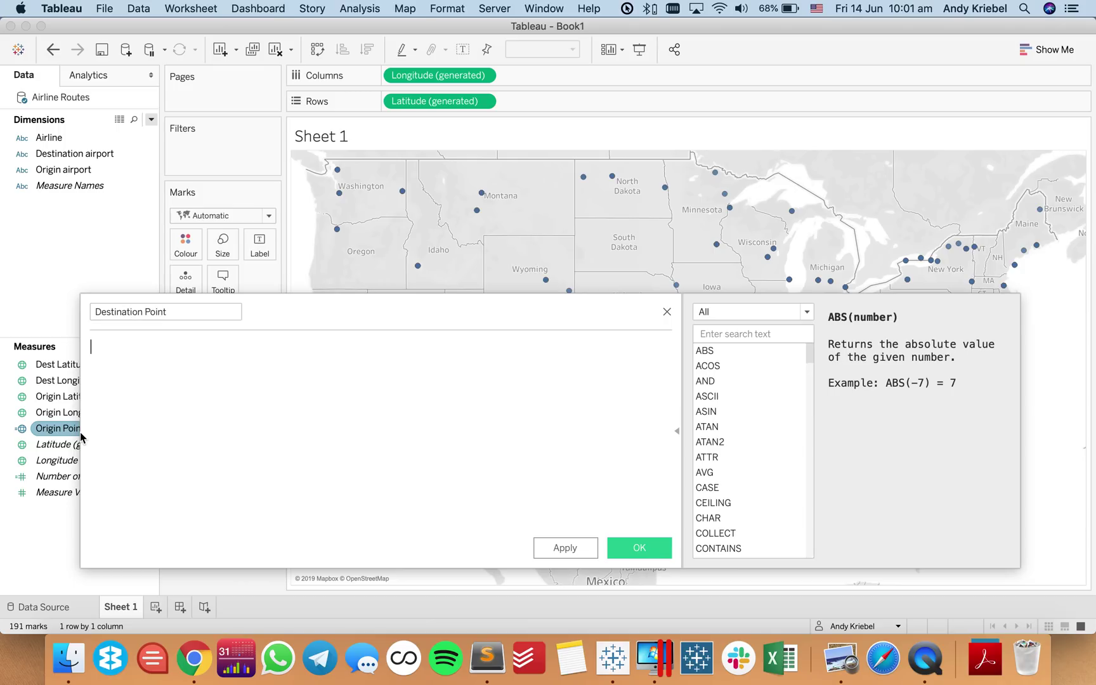
{"action": "type", "text": "mak"}
{"action": "key", "text": "Down"}
{"action": "key", "text": "Down"}
{"action": "key", "text": "Down"}
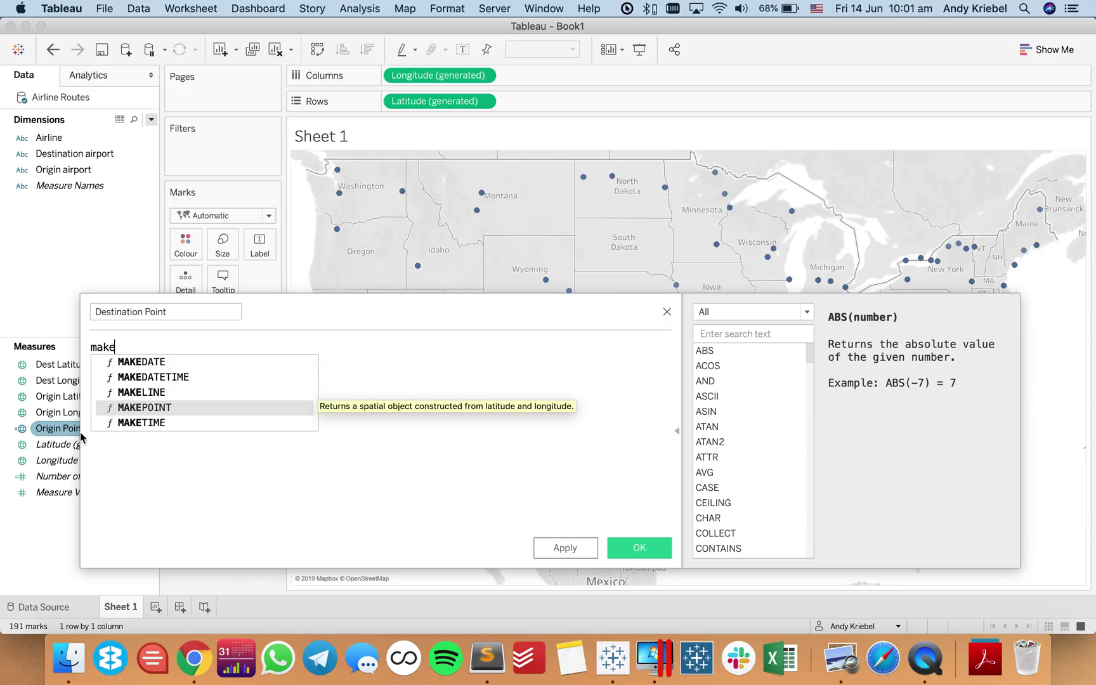
{"action": "key", "text": "Return"}
Complete the Destination Point formula with Dest Latitude and Dest Longitude as arguments and save the field
{"action": "type", "text": "des"}
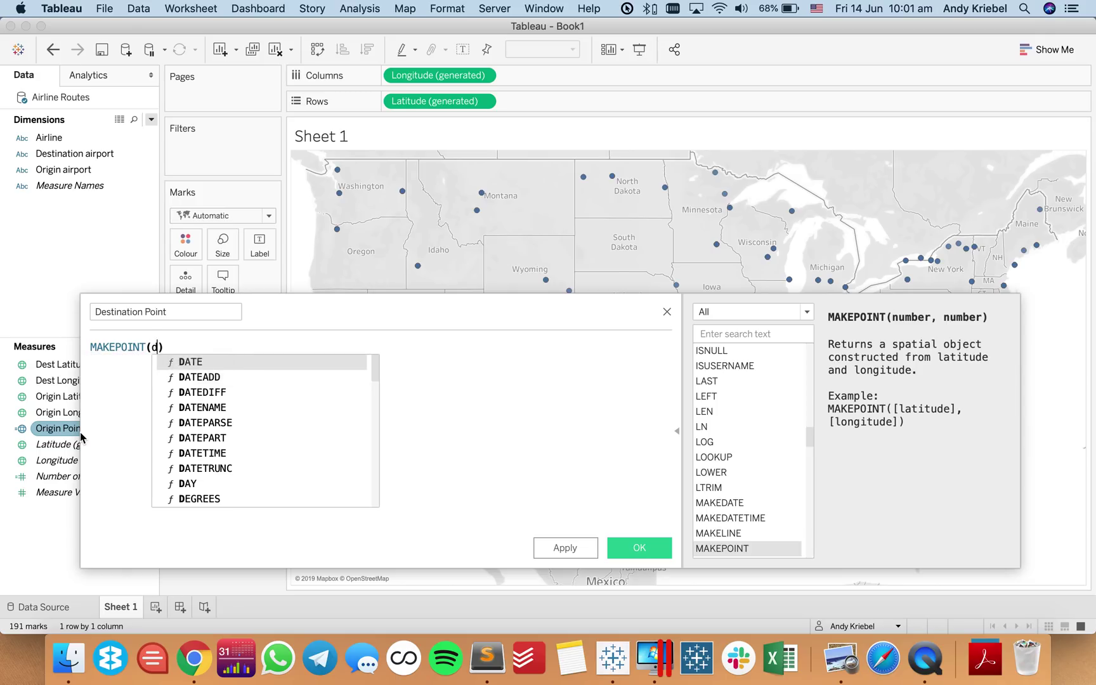
{"action": "key", "text": "Return"}
{"action": "type", "text": ",des"}
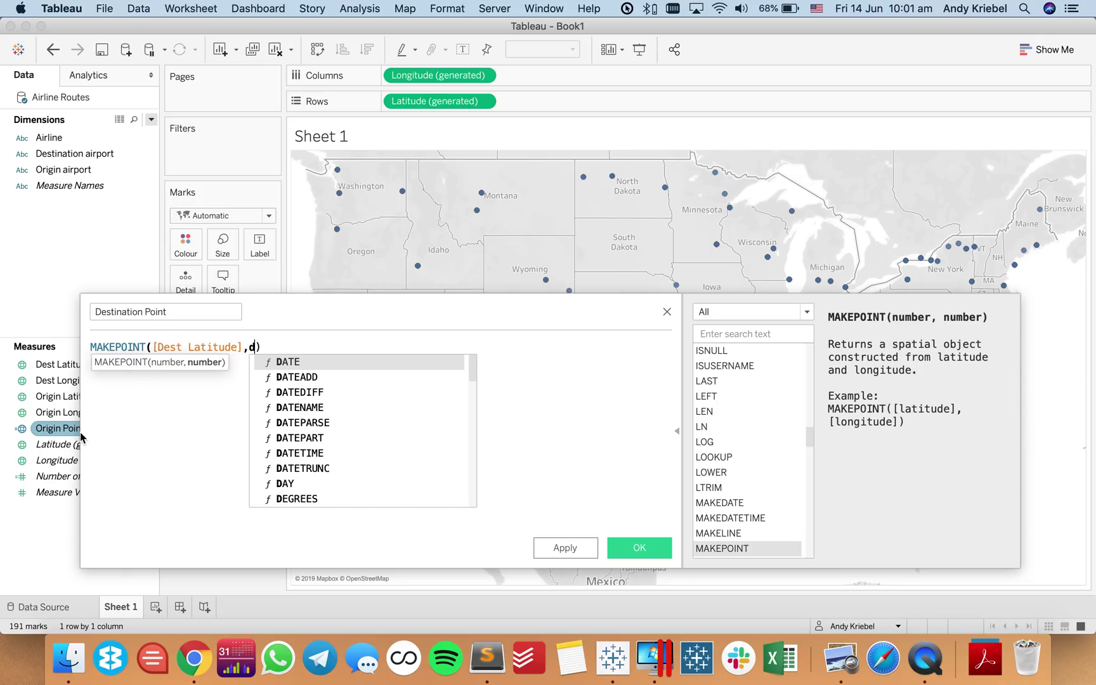
{"action": "key", "text": "Down"}
{"action": "key", "text": "Return"}
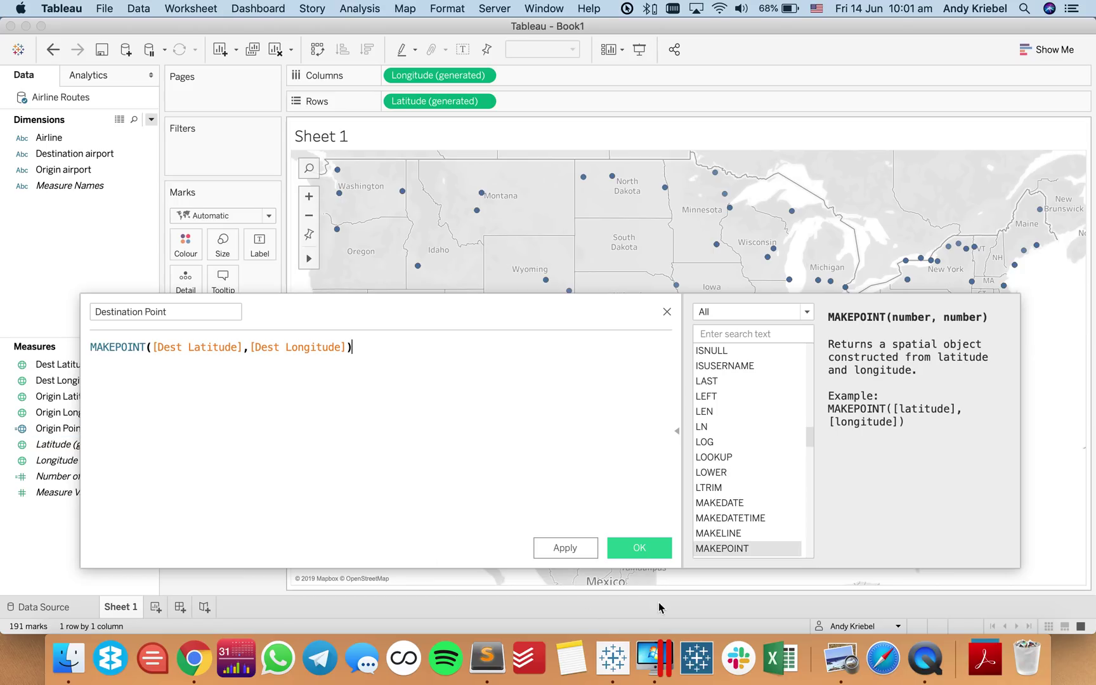
{"action": "left_click", "coordinate": [639, 546]}
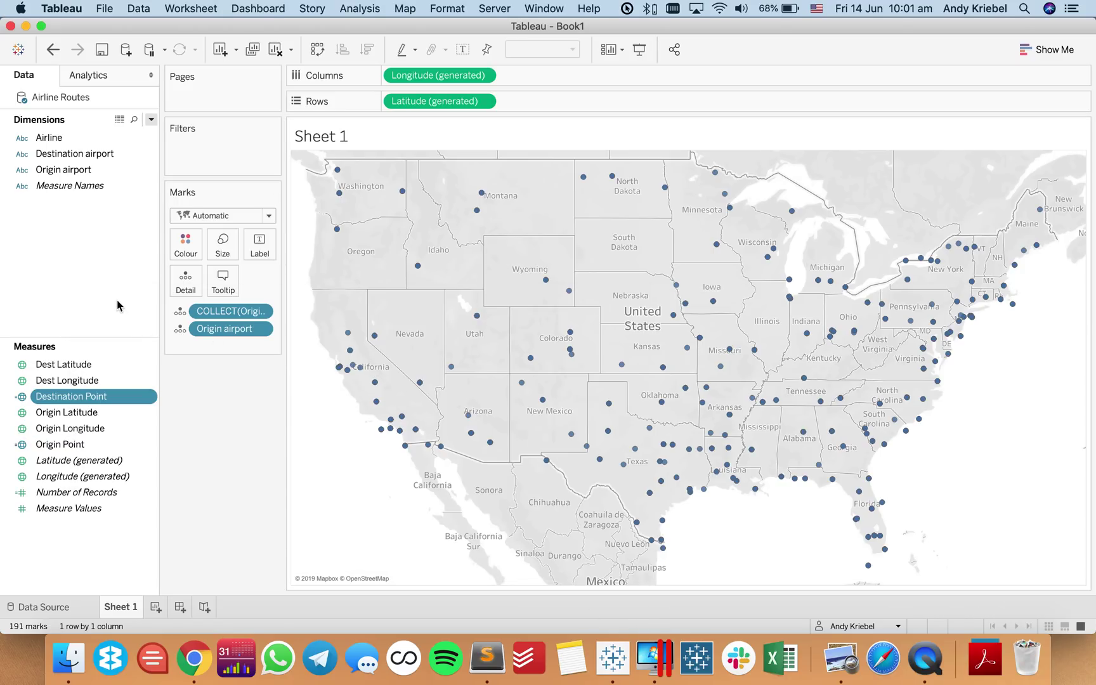
Clear the sheet and start a calculated field named Route with the MAKELINE function
{"action": "left_click", "coordinate": [276, 50]}
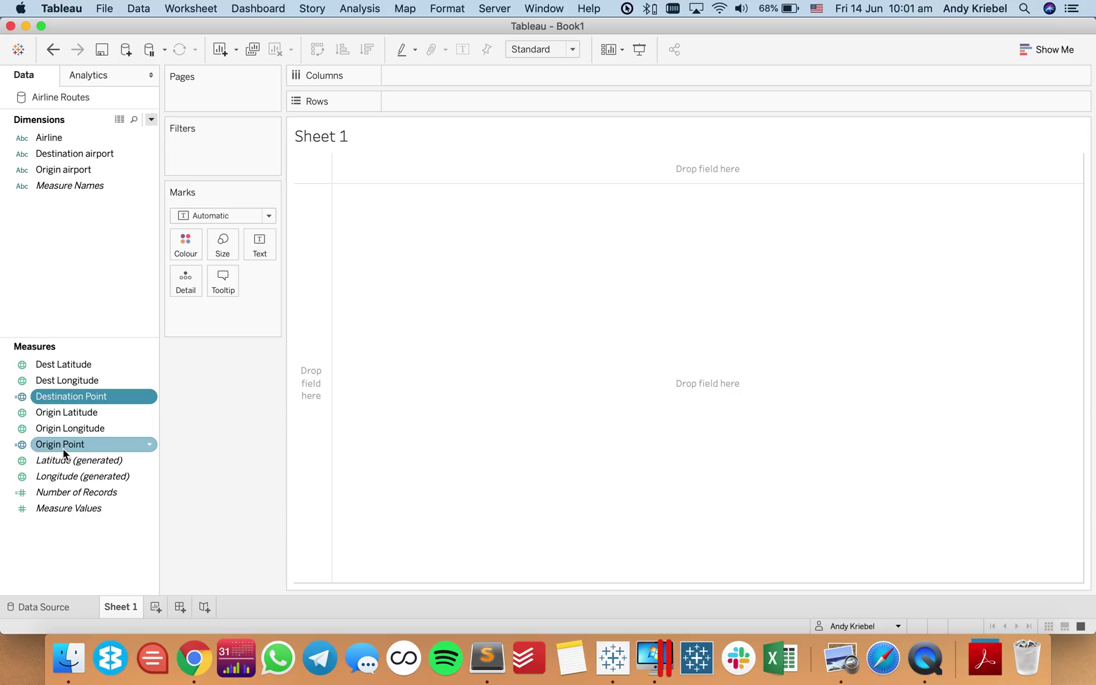
{"action": "right_click", "coordinate": [86, 273]}
{"action": "left_click", "coordinate": [110, 284]}
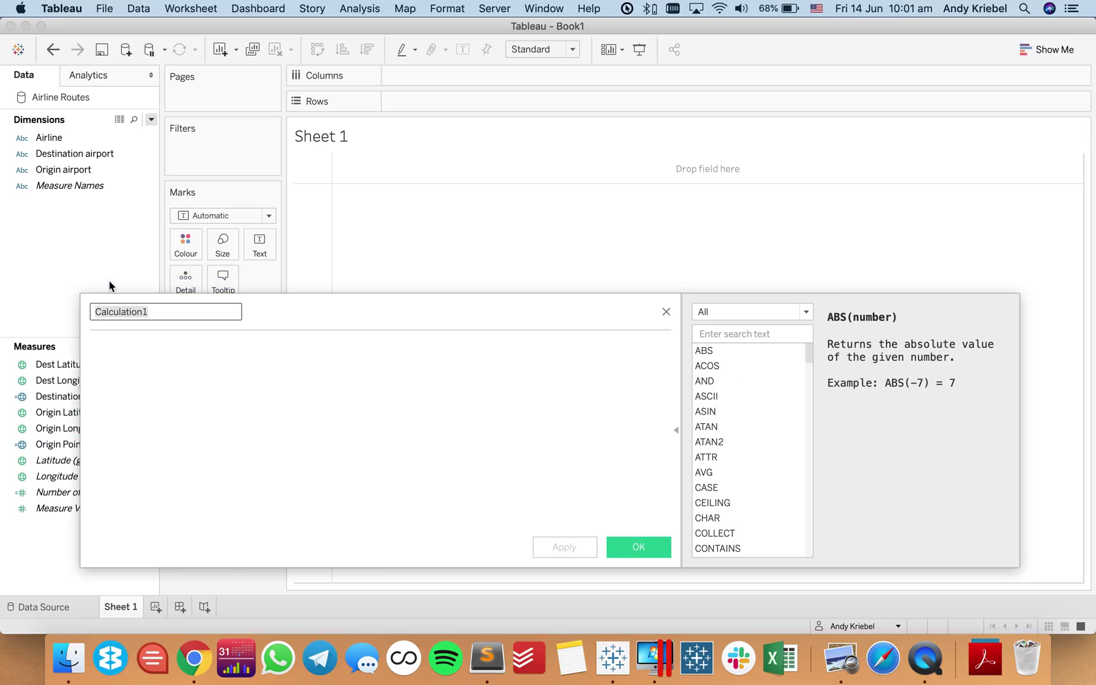
{"action": "type", "text": "Route"}
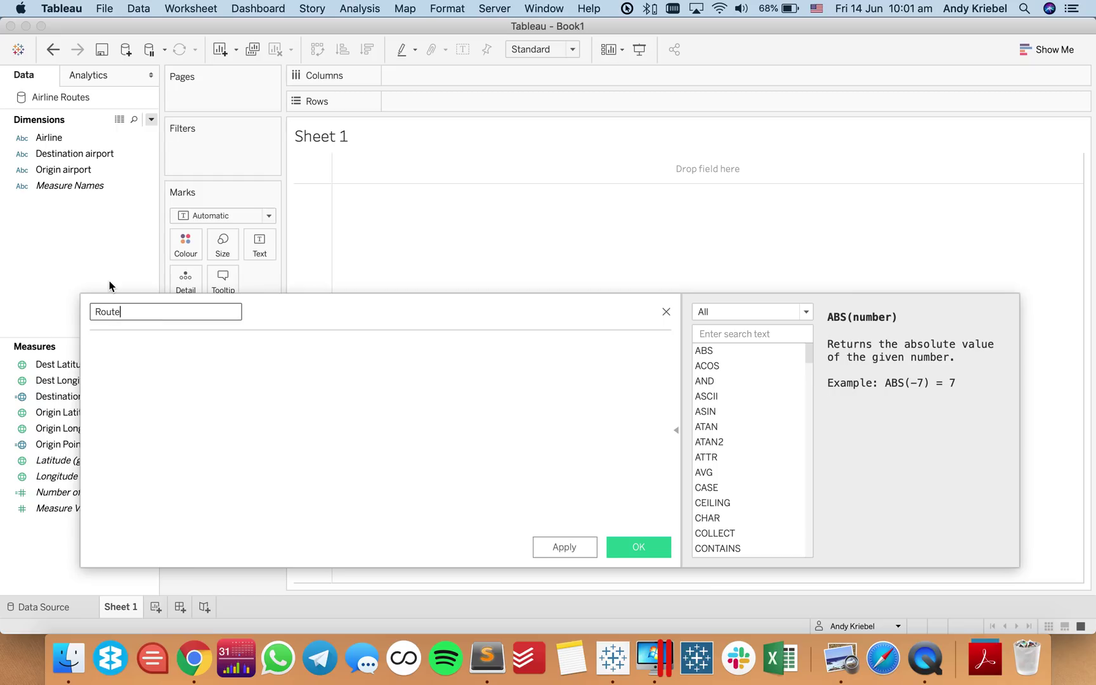
{"action": "left_click", "coordinate": [191, 431]}
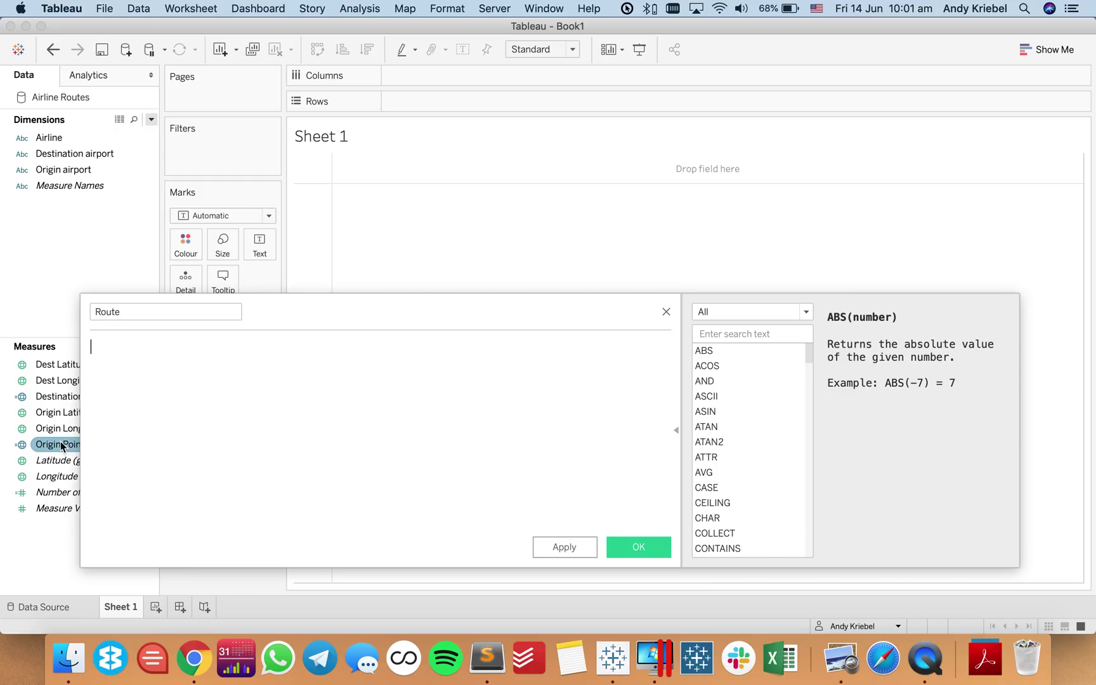
{"action": "type", "text": "make"}
{"action": "key", "text": "Down"}
{"action": "key", "text": "Down"}
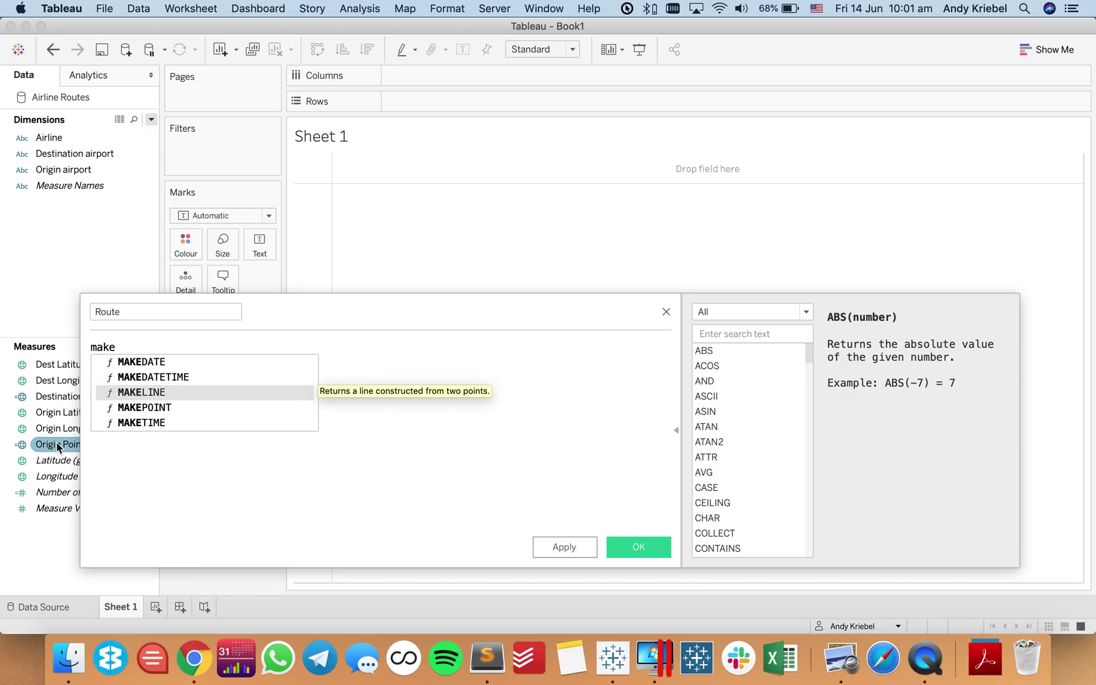
{"action": "key", "text": "Return"}
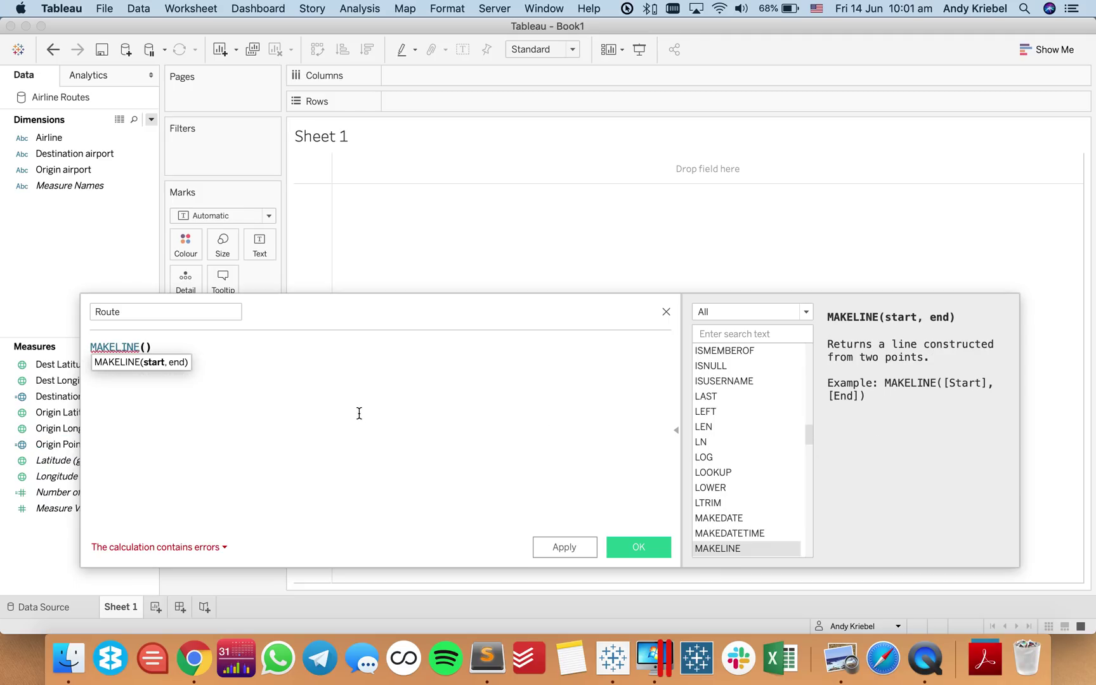
Complete the Route formula with Origin Point and Destination Point as arguments, save the field, and plot Route on the map
{"action": "type", "text": "or"}
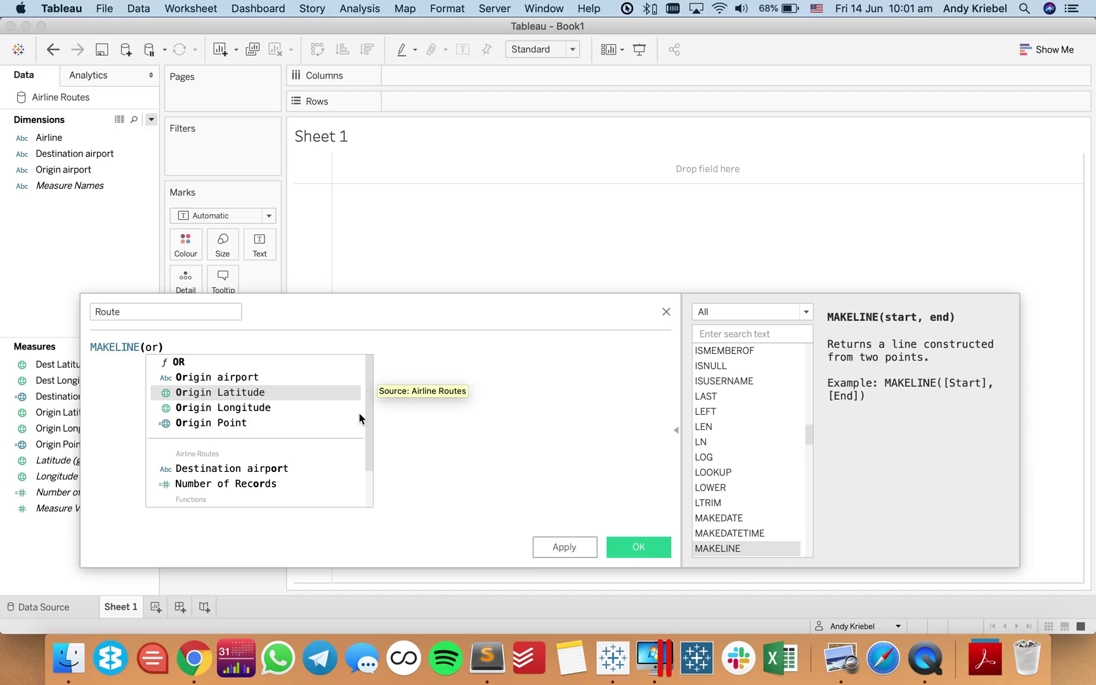
{"action": "left_click", "coordinate": [359, 415]}
{"action": "type", "text": ",de"}
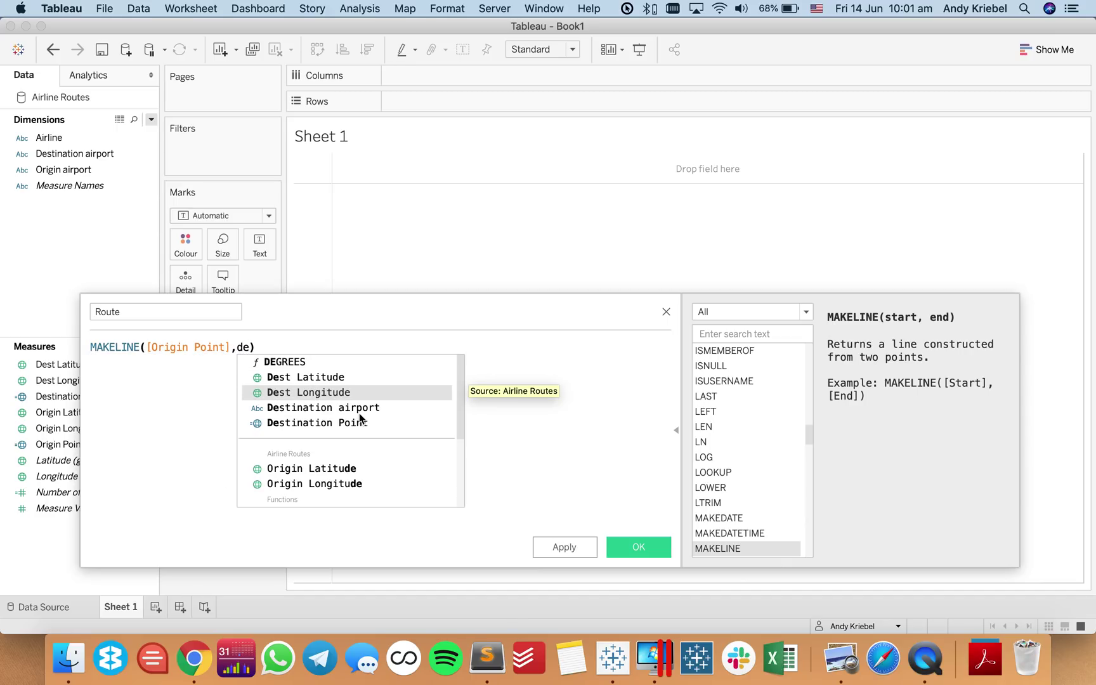
{"action": "left_click", "coordinate": [359, 417]}
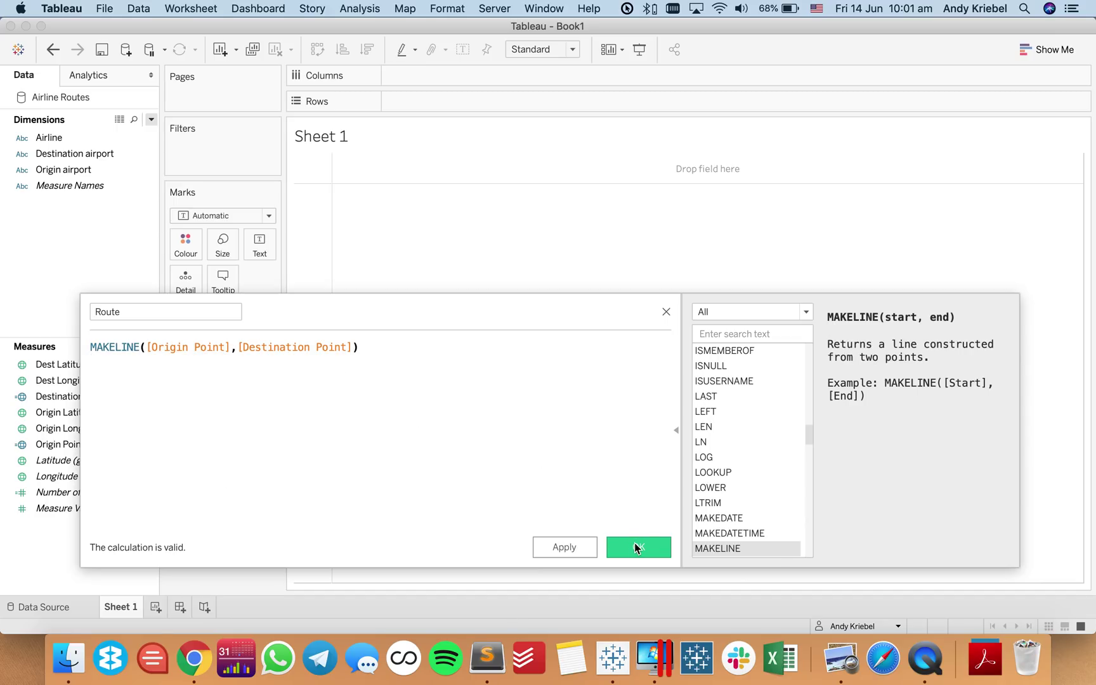
{"action": "left_click", "coordinate": [636, 545]}
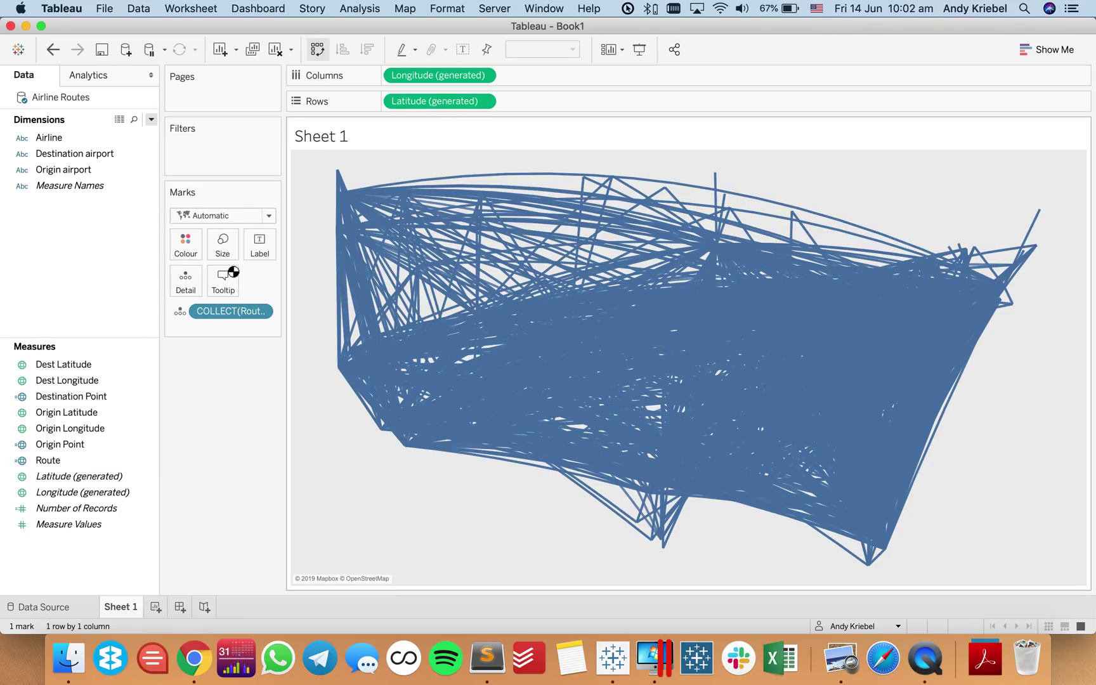
Colour the route lines black and reduce their size to the minimum
{"action": "left_click", "coordinate": [191, 248]}
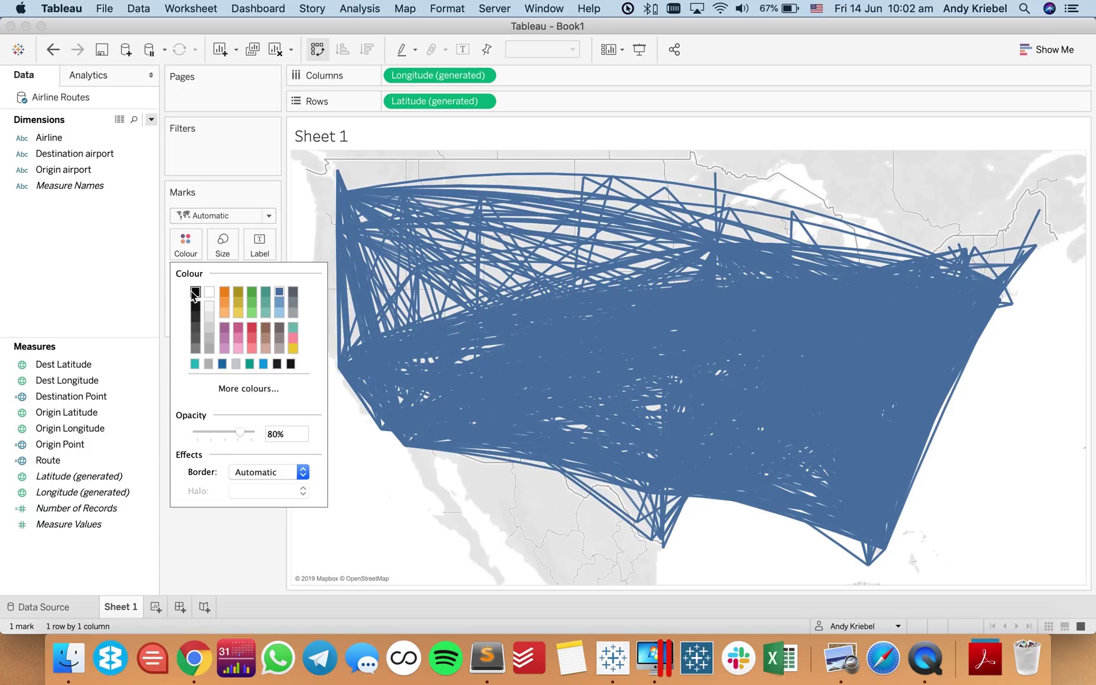
{"action": "left_click", "coordinate": [222, 244]}
{"action": "left_click_drag", "start_coordinate": [251, 282], "coordinate": [220, 282]}
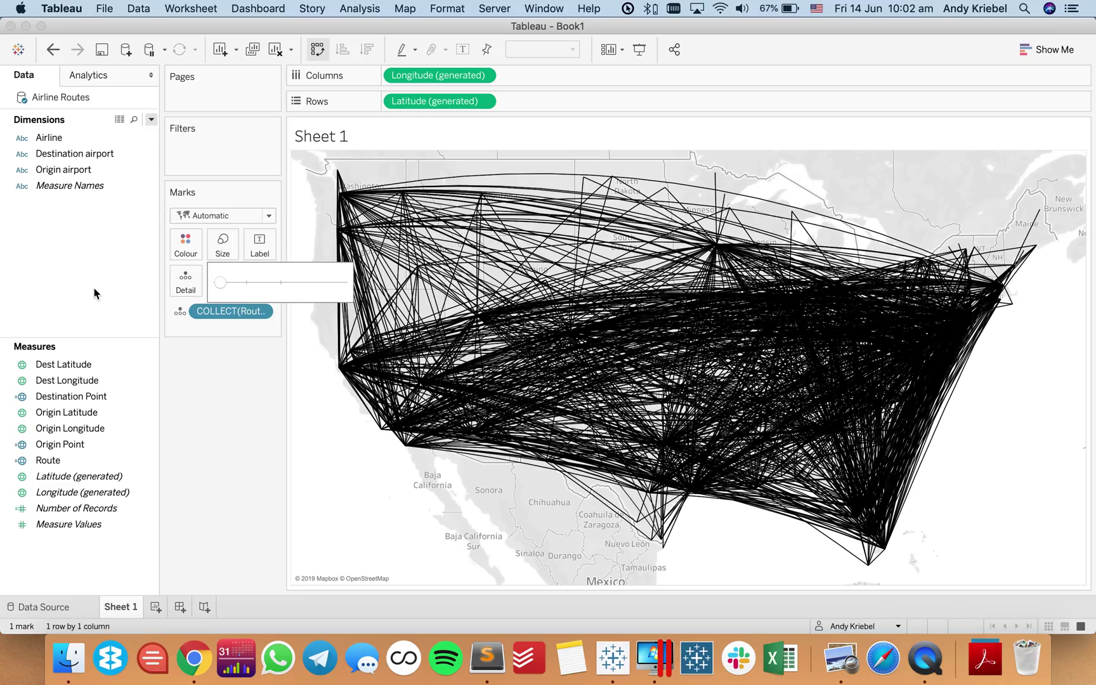
Set the border of the route lines to None and their opacity to 22%
{"action": "left_click", "coordinate": [185, 248]}
{"action": "left_click", "coordinate": [252, 471]}
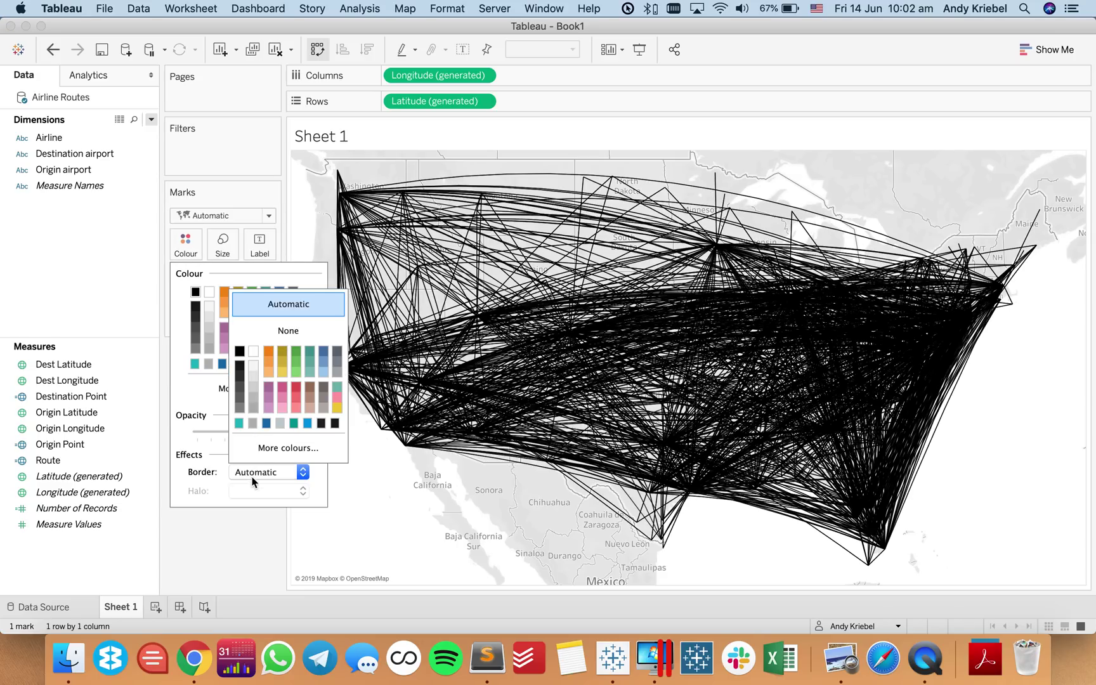
{"action": "left_click", "coordinate": [288, 331]}
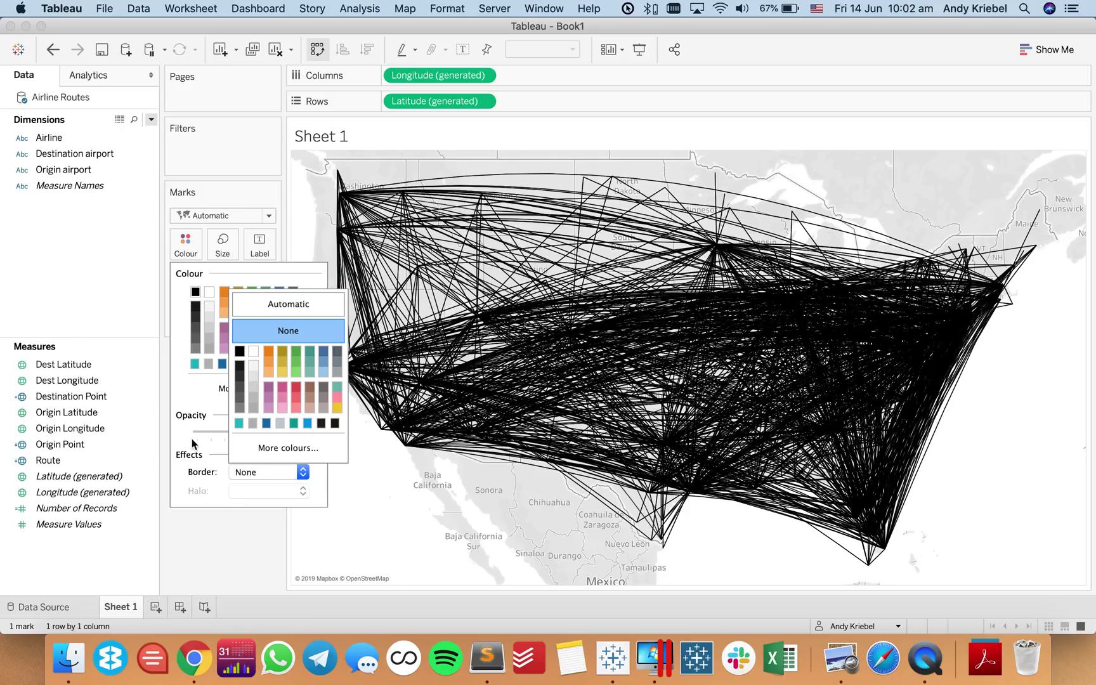
{"action": "left_click", "coordinate": [211, 435]}
{"action": "left_click", "coordinate": [211, 435]}
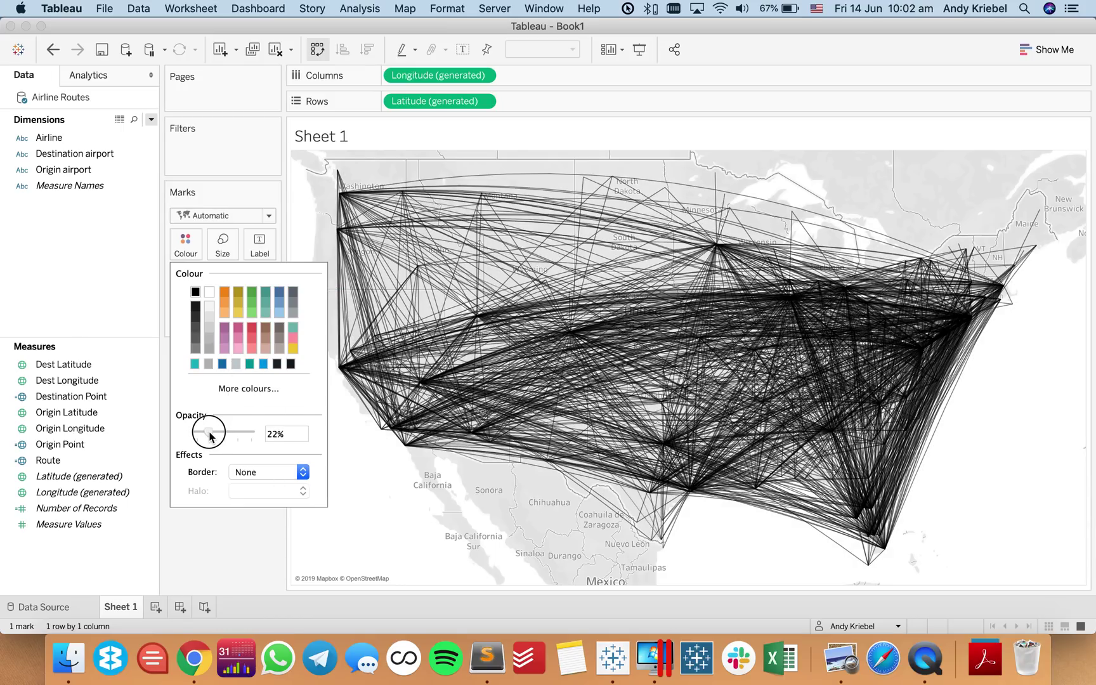
{"action": "left_click", "coordinate": [120, 286]}
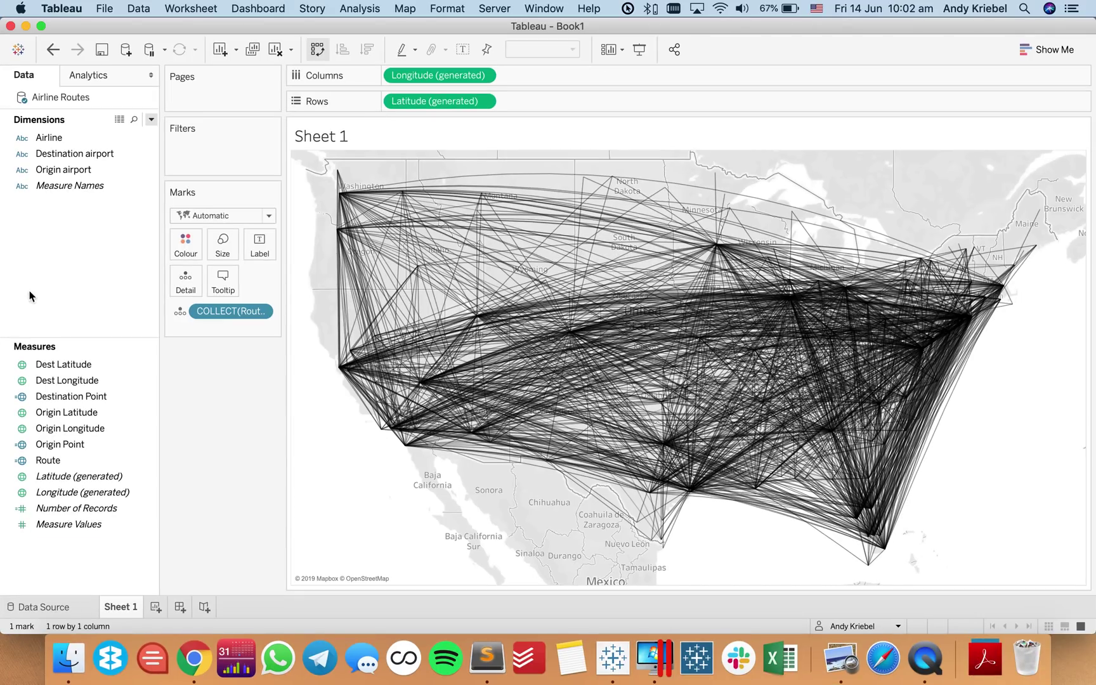
Add Origin airport as detail to the route map and check the mark size setting
{"action": "left_click", "coordinate": [65, 280]}
{"action": "left_click_drag", "start_coordinate": [79, 169], "coordinate": [184, 275]}
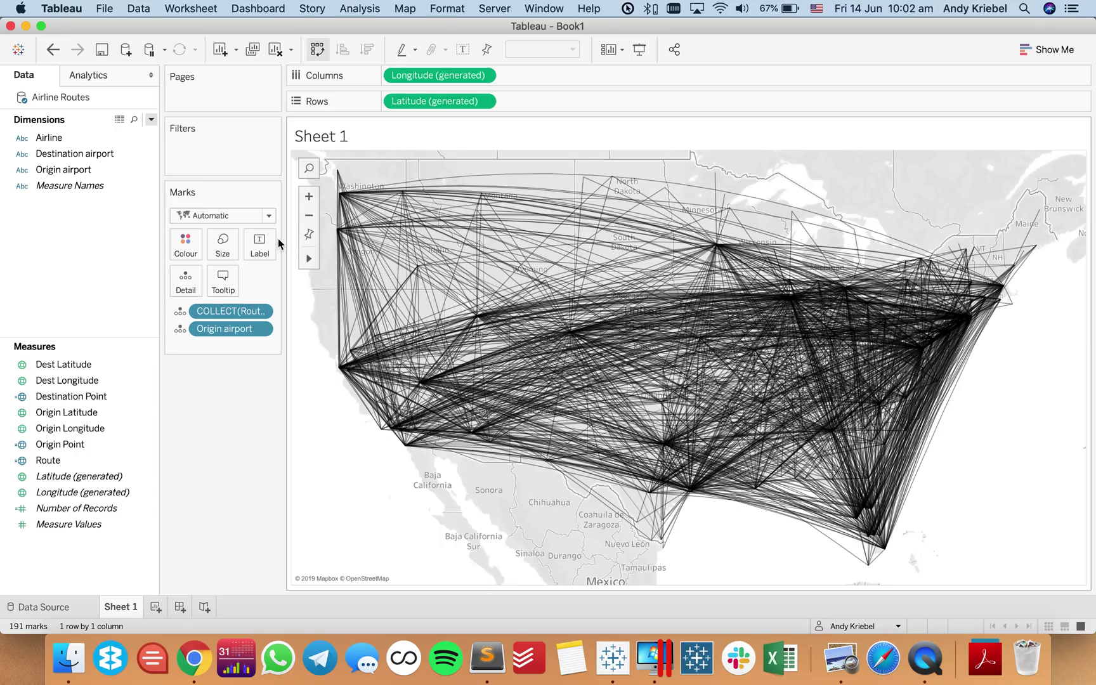
{"action": "left_click", "coordinate": [222, 244]}
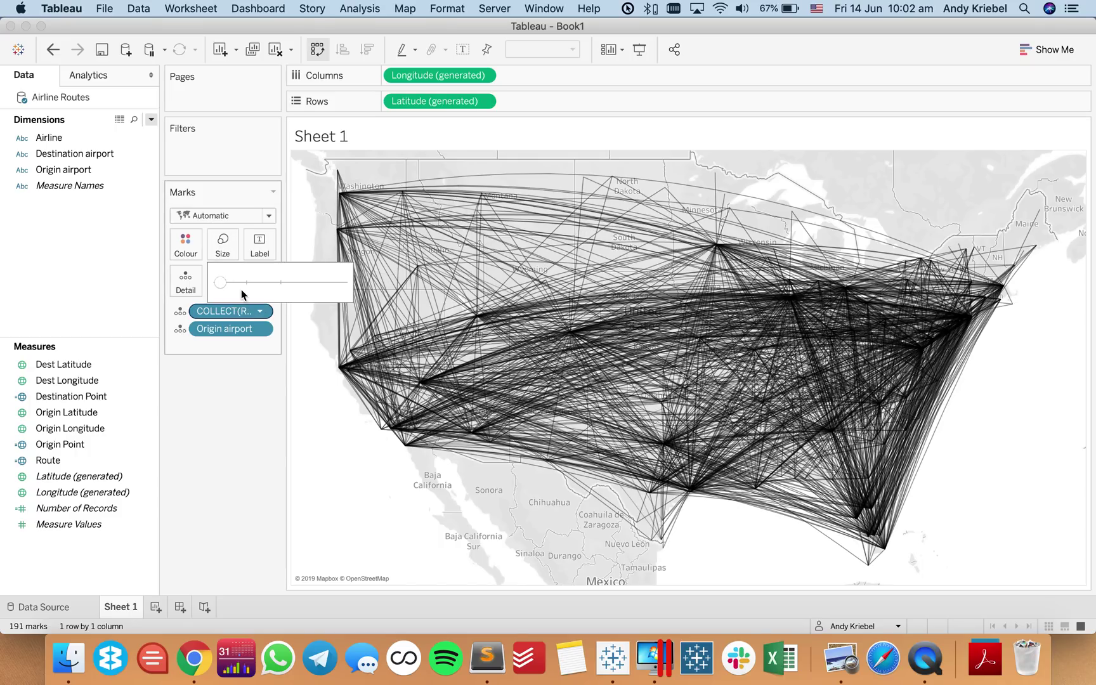
{"action": "left_click", "coordinate": [106, 281]}
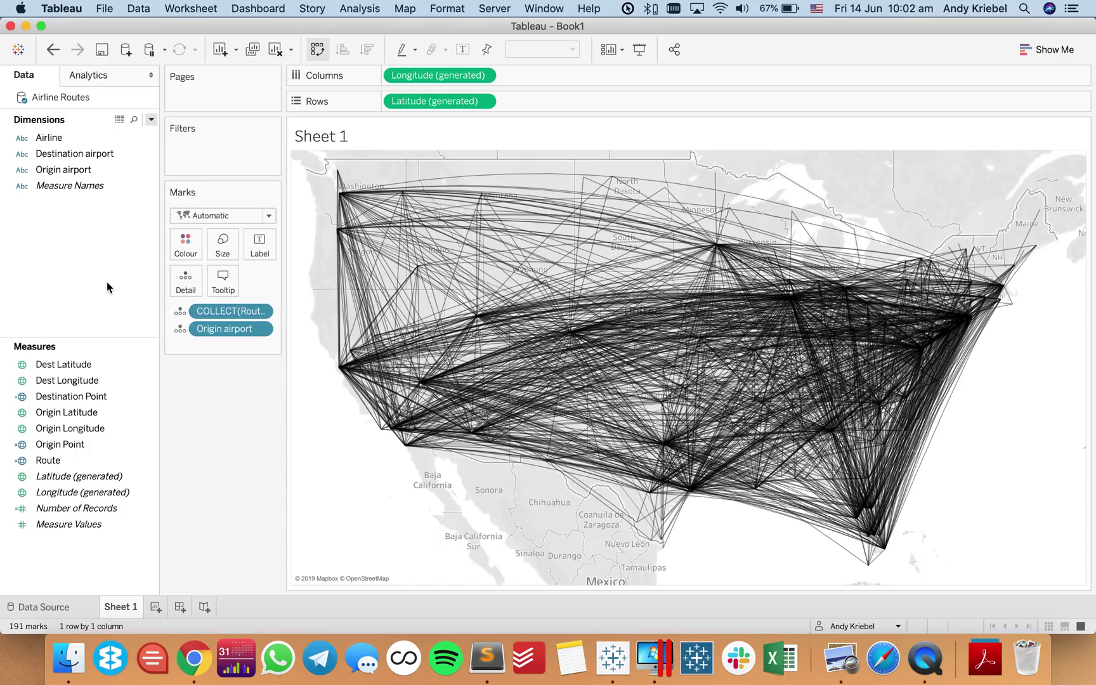
Set the background map style to Outdoors with a washout of 28% and close the map layer settings
{"action": "left_click", "coordinate": [407, 10]}
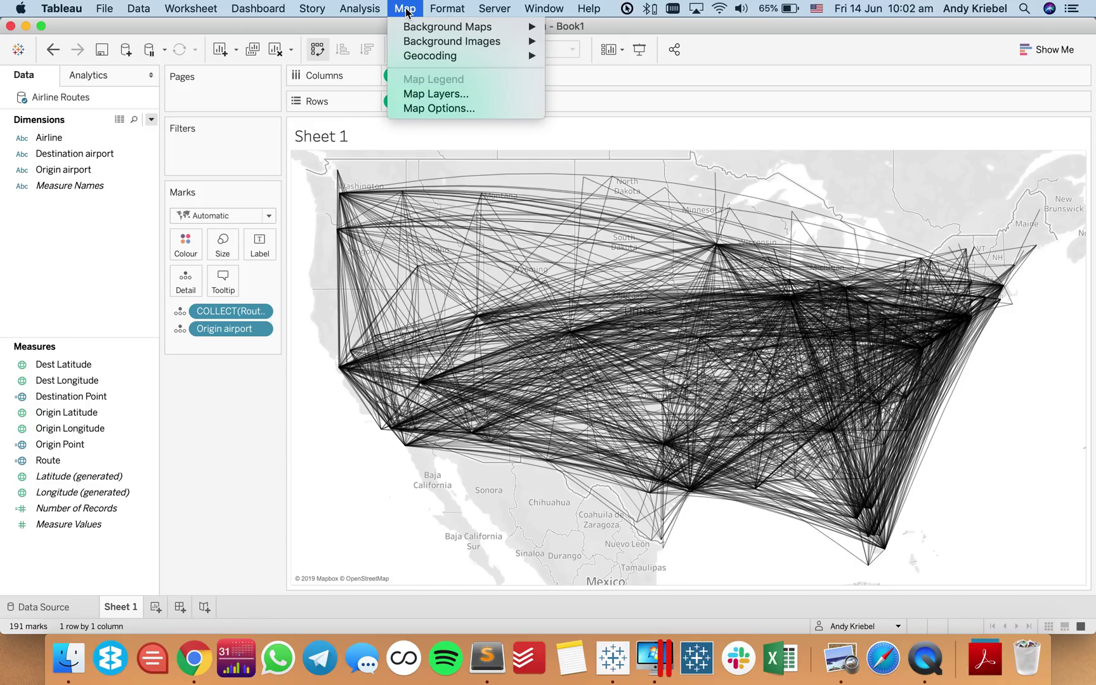
{"action": "left_click", "coordinate": [422, 95]}
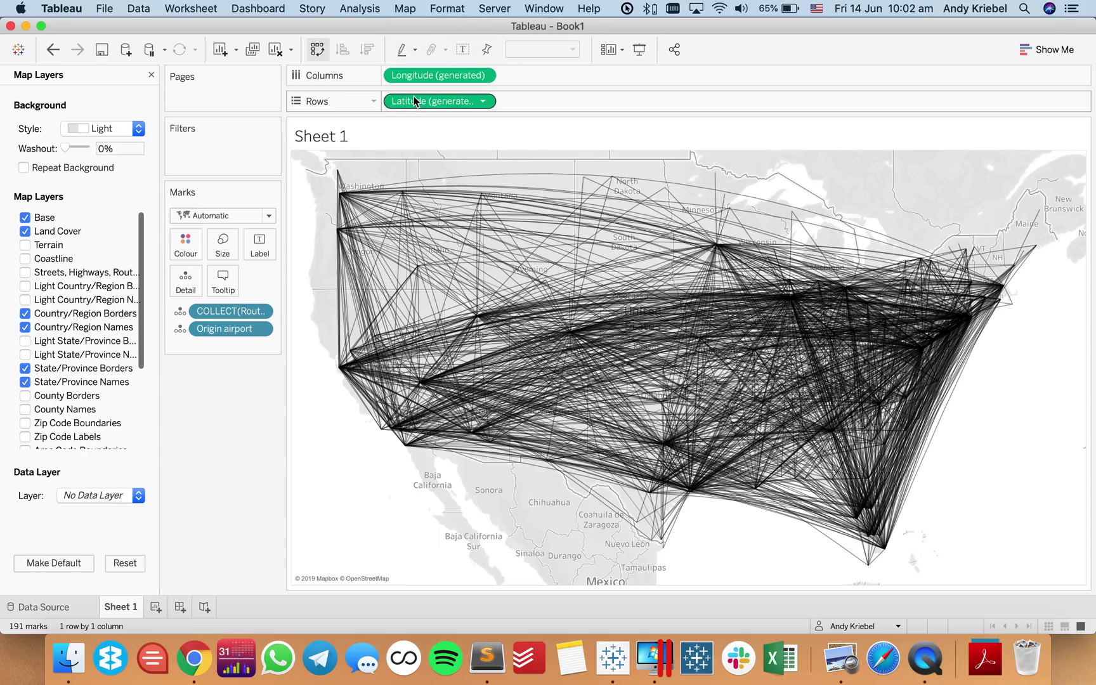
{"action": "left_click", "coordinate": [111, 133]}
{"action": "left_click", "coordinate": [105, 216]}
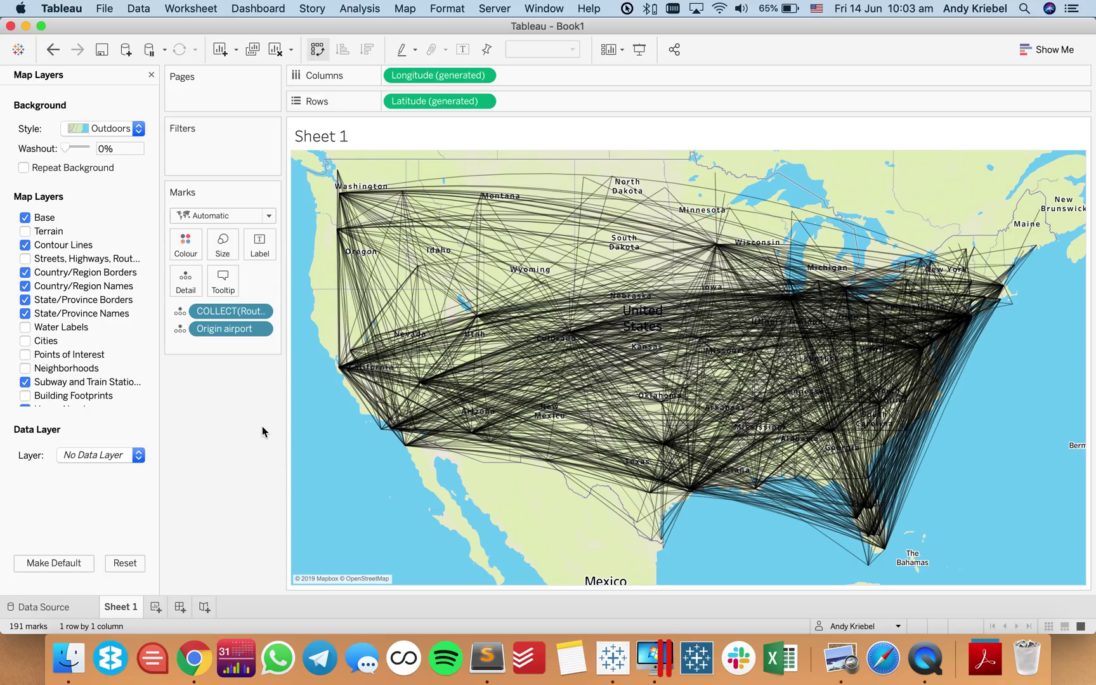
{"action": "scroll", "coordinate": [107, 358], "scroll_direction": "down", "scroll_amount": 2}
{"action": "scroll", "coordinate": [109, 359], "scroll_direction": "up", "scroll_amount": 2}
{"action": "left_click_drag", "start_coordinate": [65, 148], "coordinate": [74, 148]}
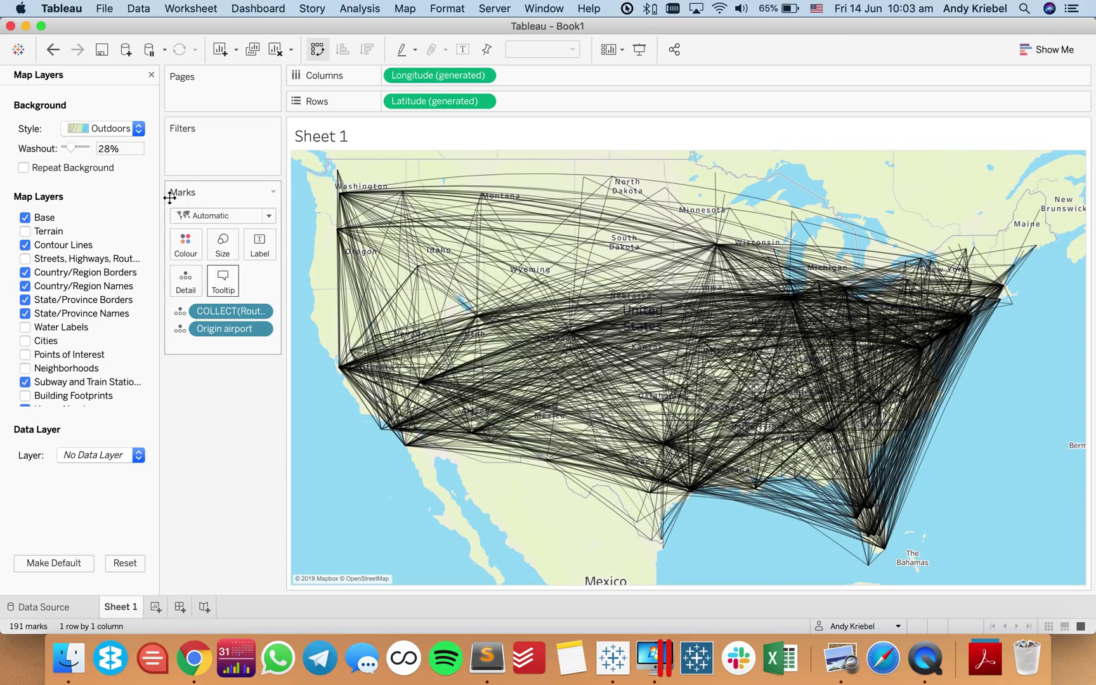
{"action": "left_click", "coordinate": [151, 74]}
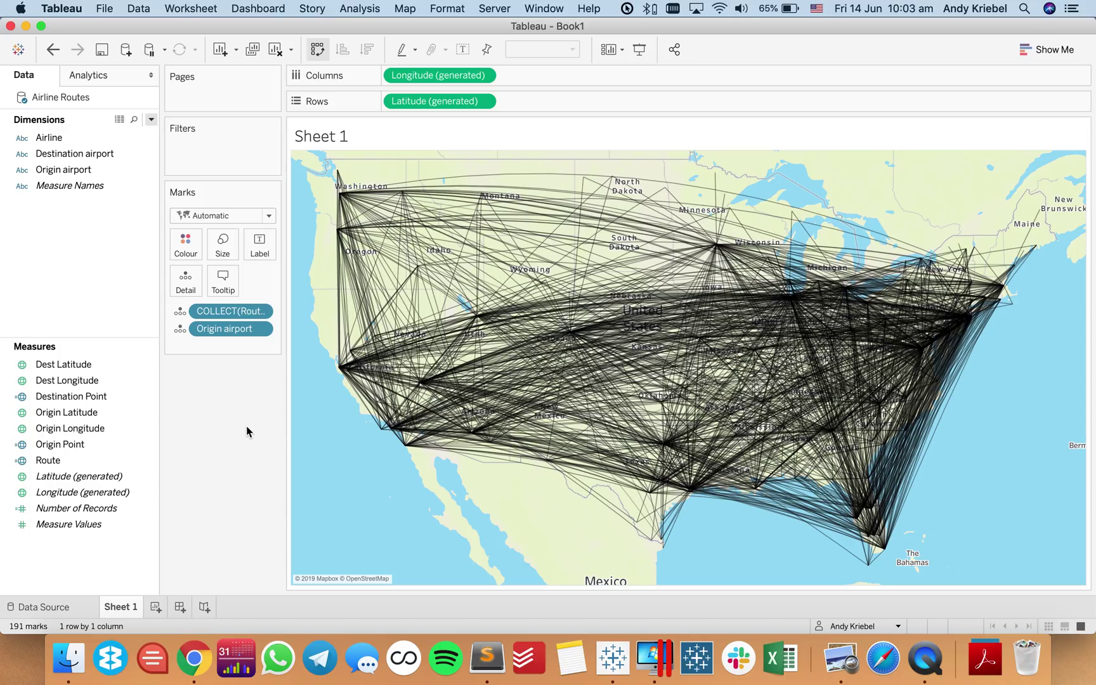
Create a set named Airport Set from Origin airport containing only ATL, and filter the map by it
{"action": "right_click", "coordinate": [84, 172]}
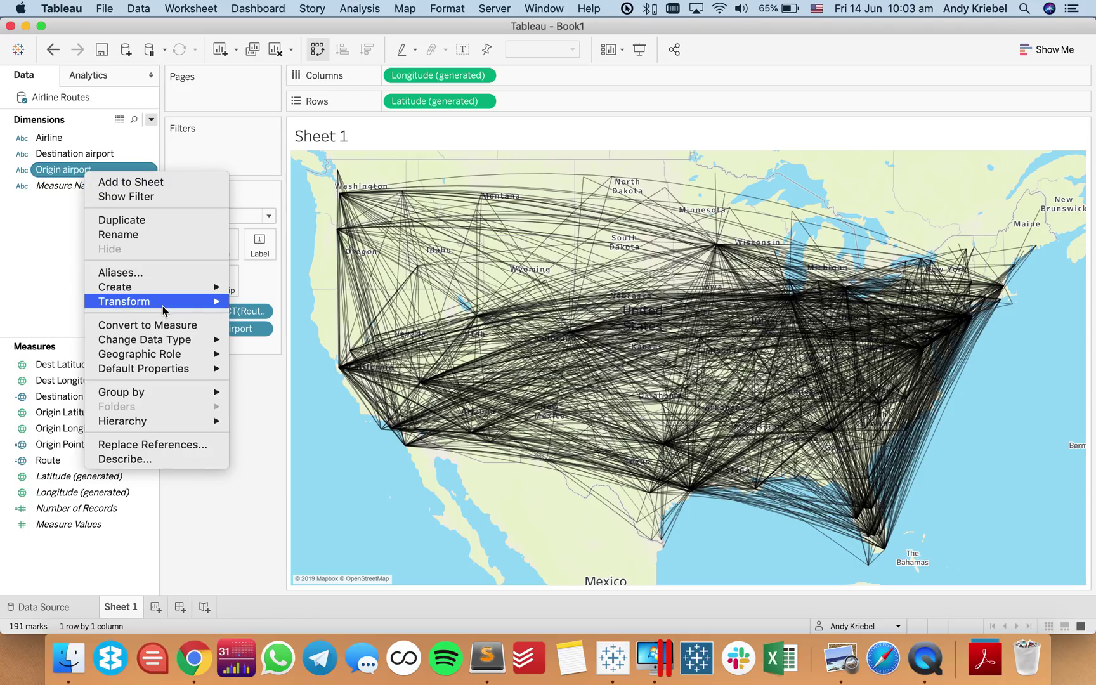
{"action": "mouse_move", "coordinate": [172, 289]}
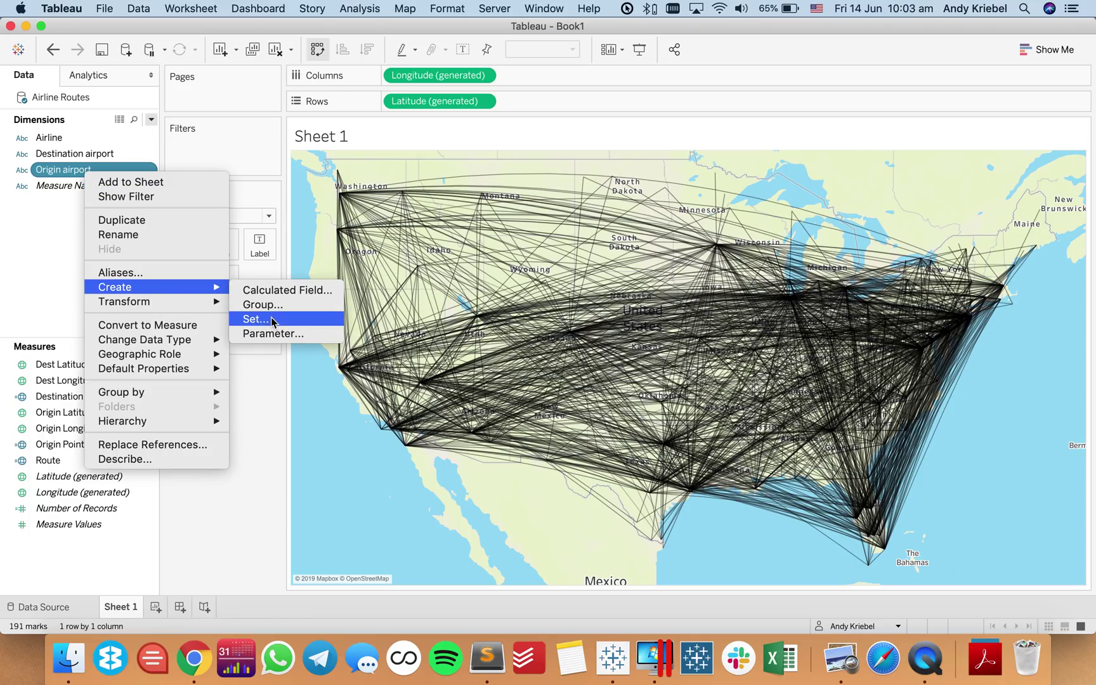
{"action": "left_click", "coordinate": [273, 319]}
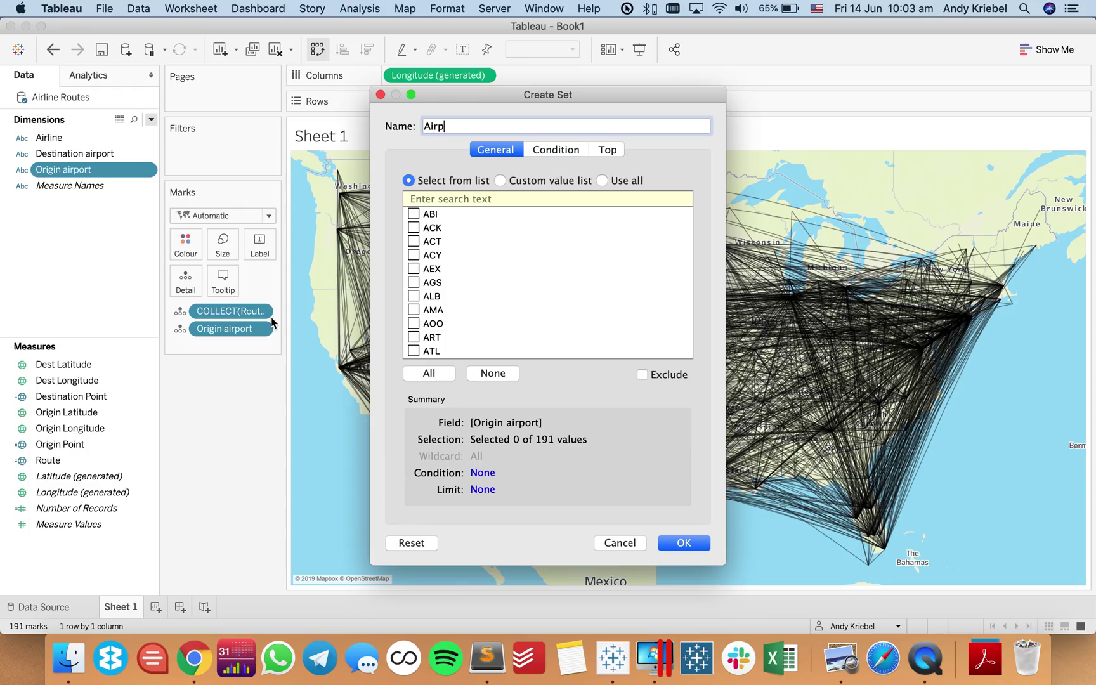
{"action": "type", "text": "Airport Set"}
{"action": "left_click", "coordinate": [413, 352]}
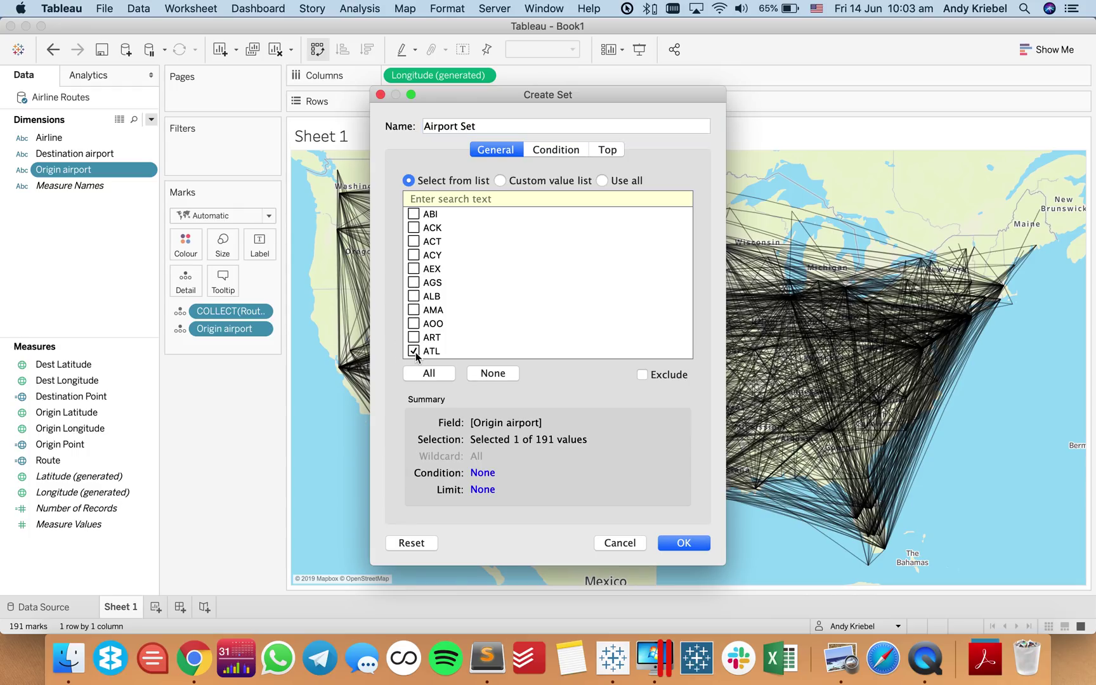
{"action": "left_click", "coordinate": [684, 544]}
{"action": "left_click_drag", "start_coordinate": [84, 525], "coordinate": [219, 149]}
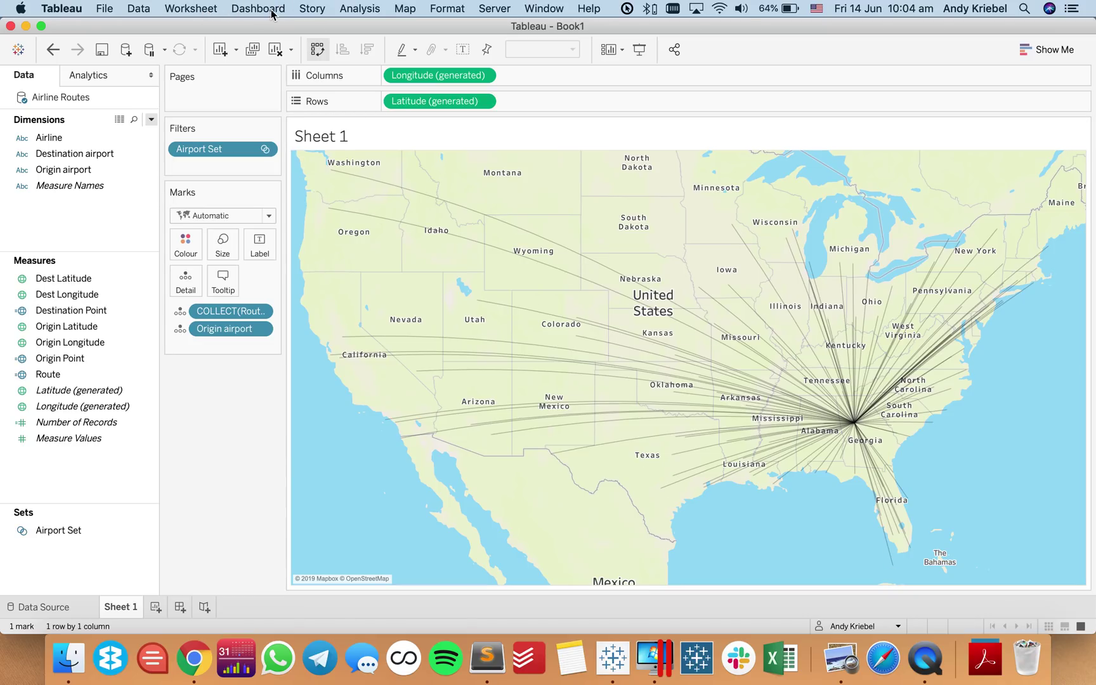
Add a Change Set Values action named Update Airport that runs on select from Sheet 1 and targets Airport Set
{"action": "left_click", "coordinate": [201, 9]}
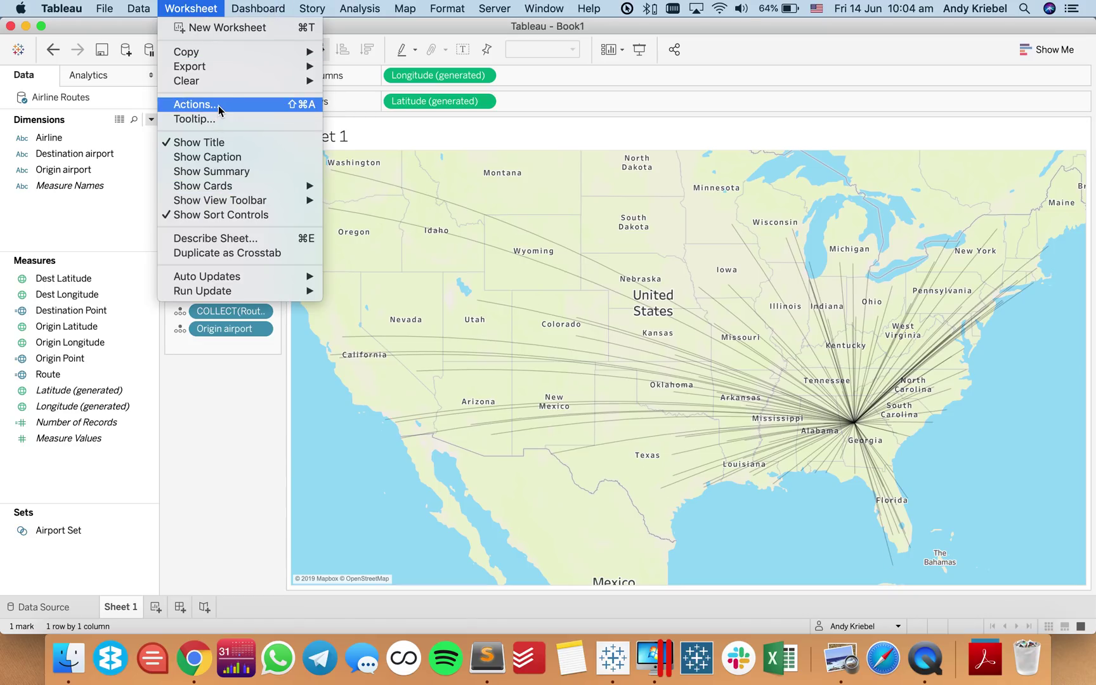
{"action": "left_click", "coordinate": [216, 104]}
{"action": "left_click", "coordinate": [419, 357]}
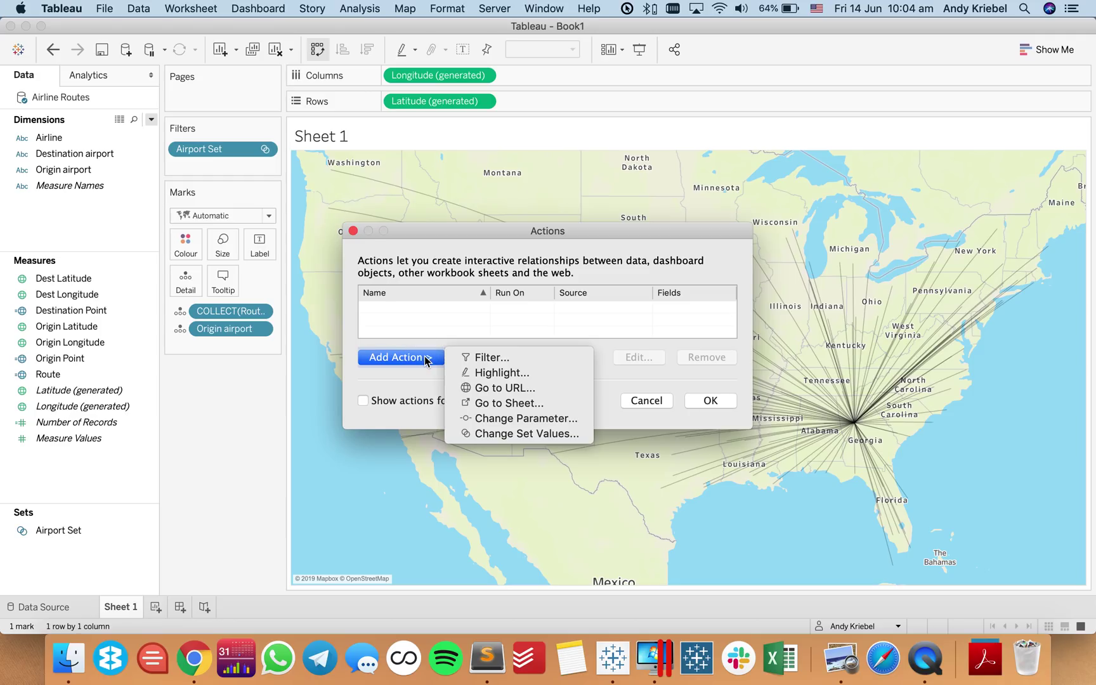
{"action": "left_click", "coordinate": [502, 434]}
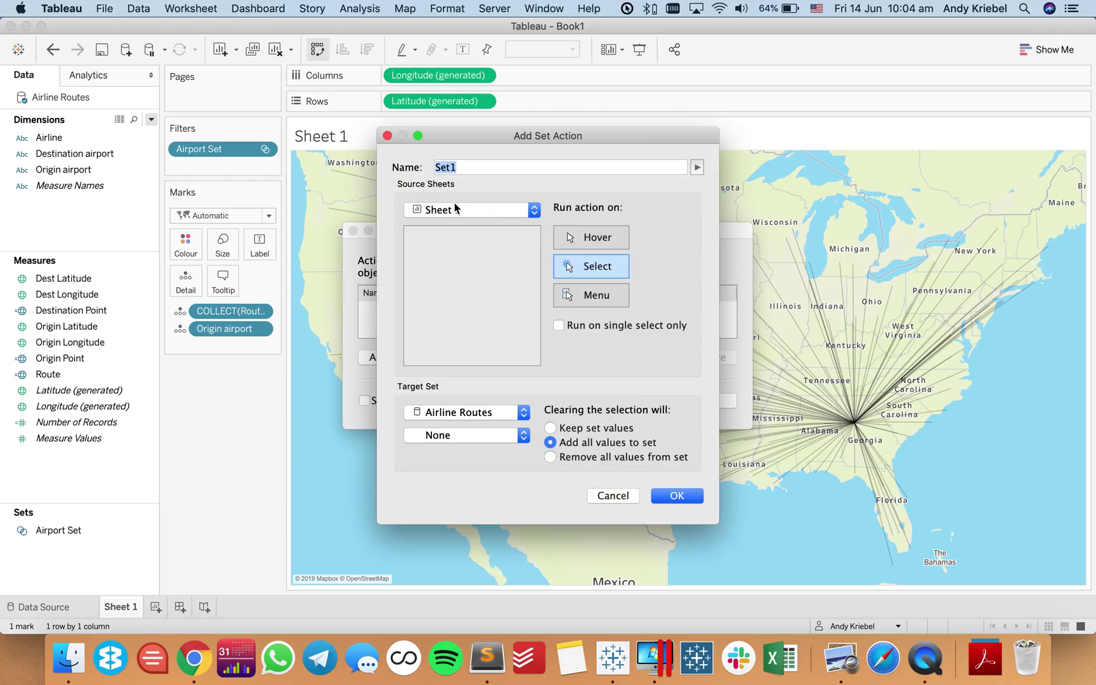
{"action": "type", "text": "Update Airport"}
{"action": "left_click", "coordinate": [447, 435]}
{"action": "left_click", "coordinate": [451, 453]}
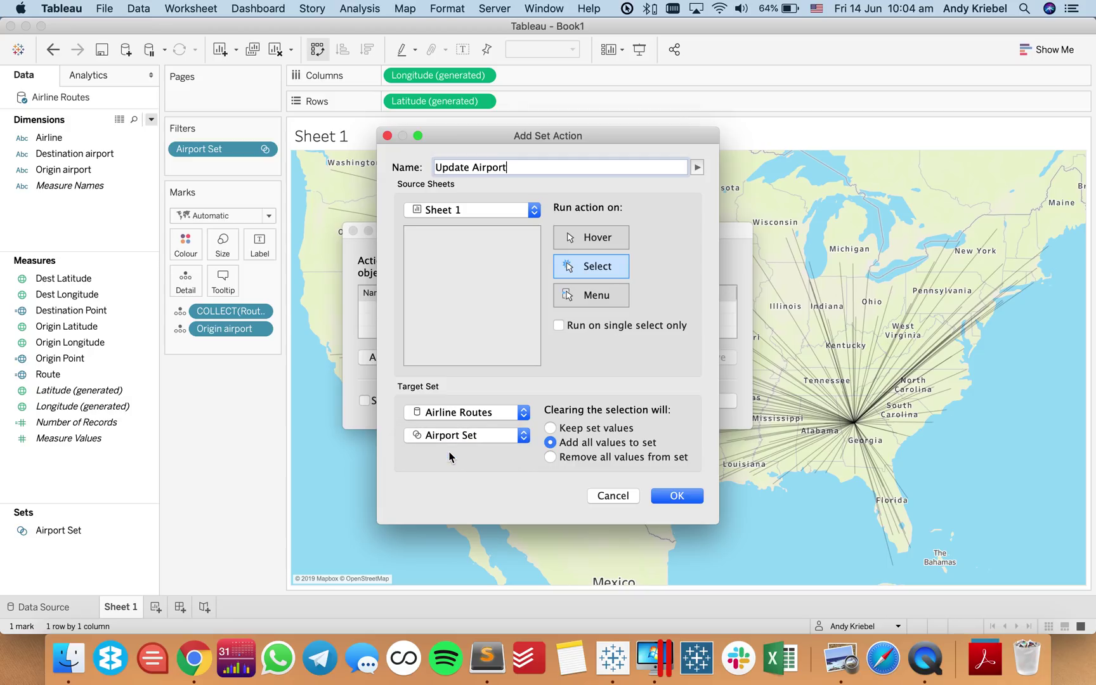
{"action": "left_click", "coordinate": [684, 500]}
{"action": "left_click", "coordinate": [709, 402]}
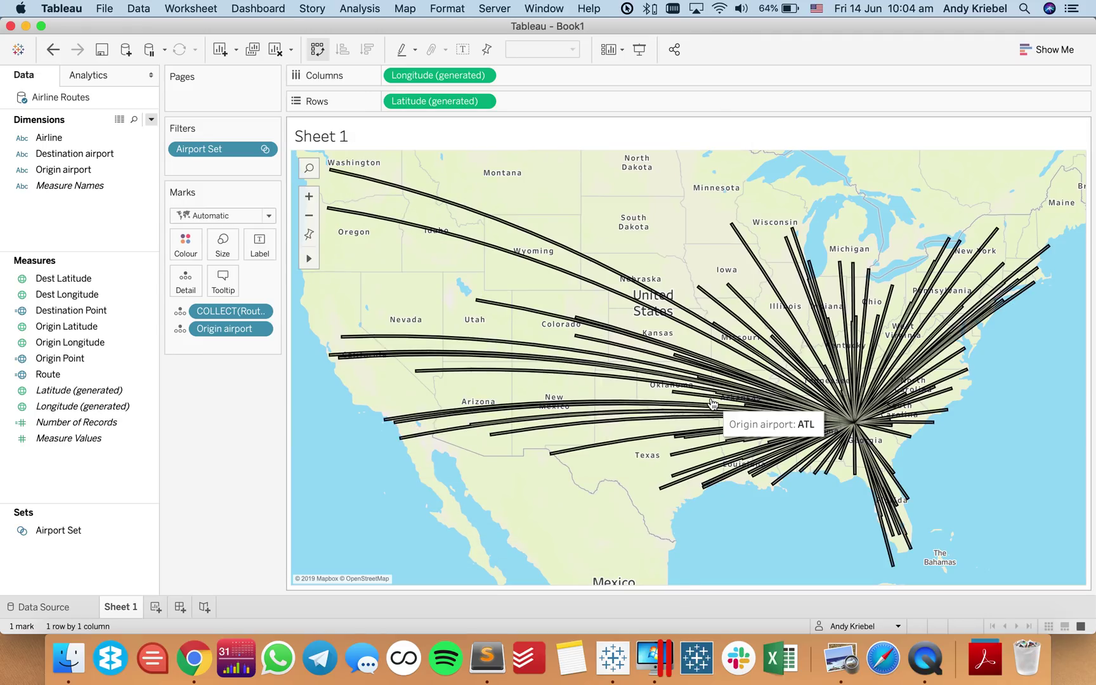
{"action": "mouse_move", "coordinate": [674, 306]}
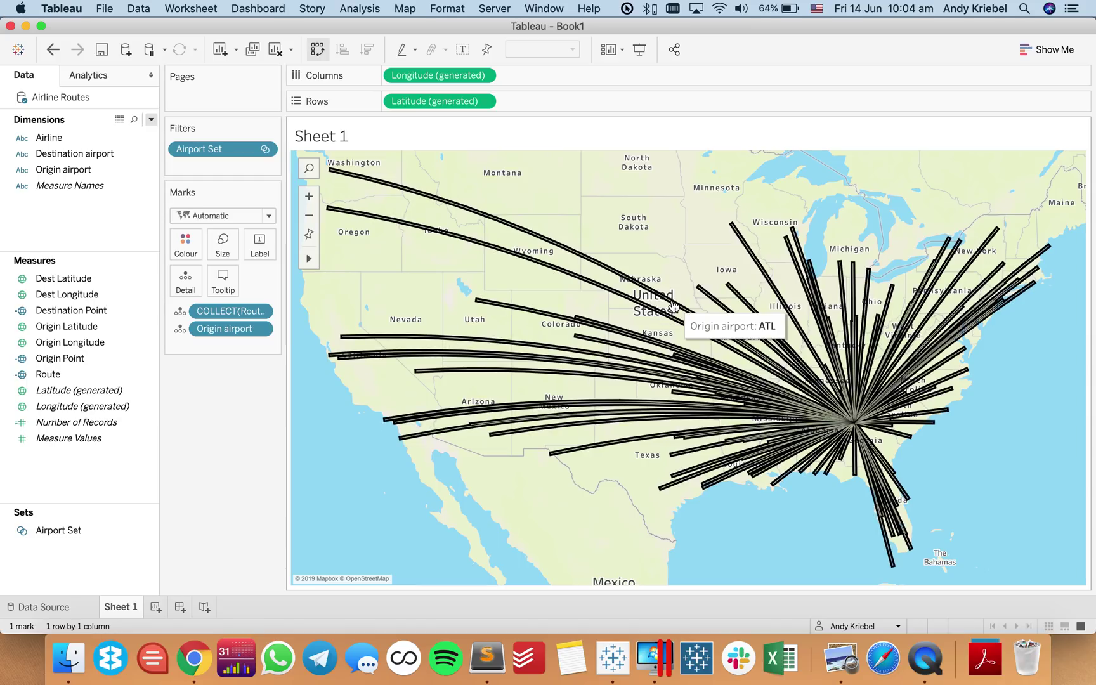
Test the set action by clearing the ATL selection and selecting routes of other origin airports, ending with BTV
{"action": "left_click", "coordinate": [639, 235]}
{"action": "left_click", "coordinate": [639, 240]}
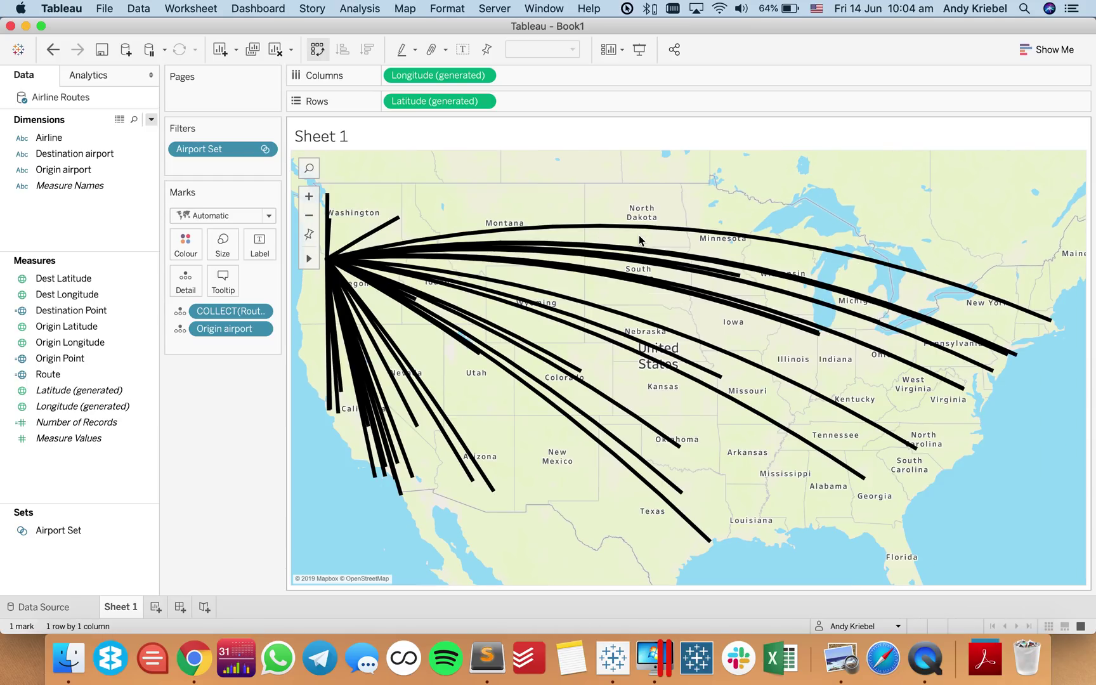
{"action": "left_click", "coordinate": [639, 236]}
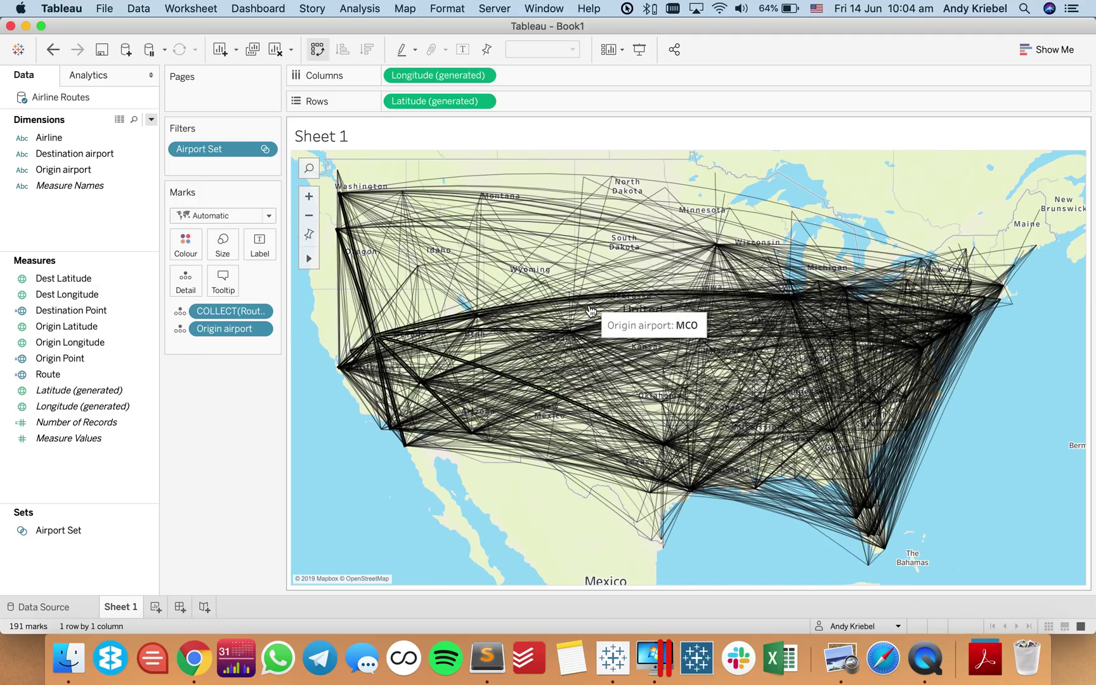
{"action": "left_click", "coordinate": [966, 254]}
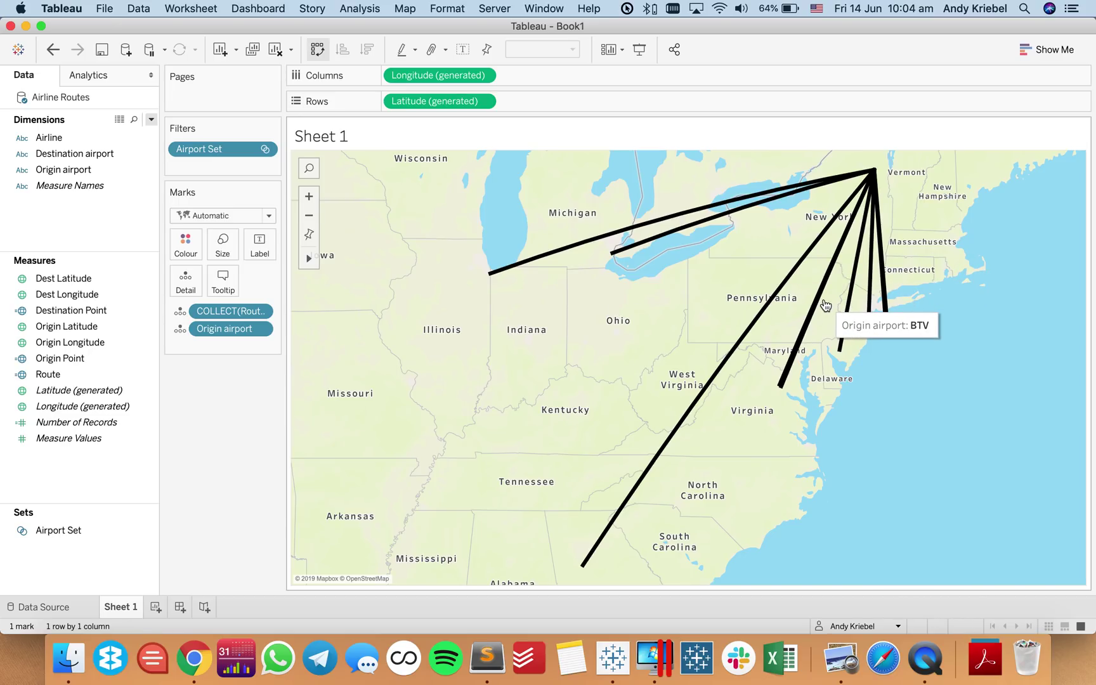
Create a calculated field named Route Details with the formula [Origin airport]+'-'+[Destination airport]
{"action": "left_click", "coordinate": [63, 220]}
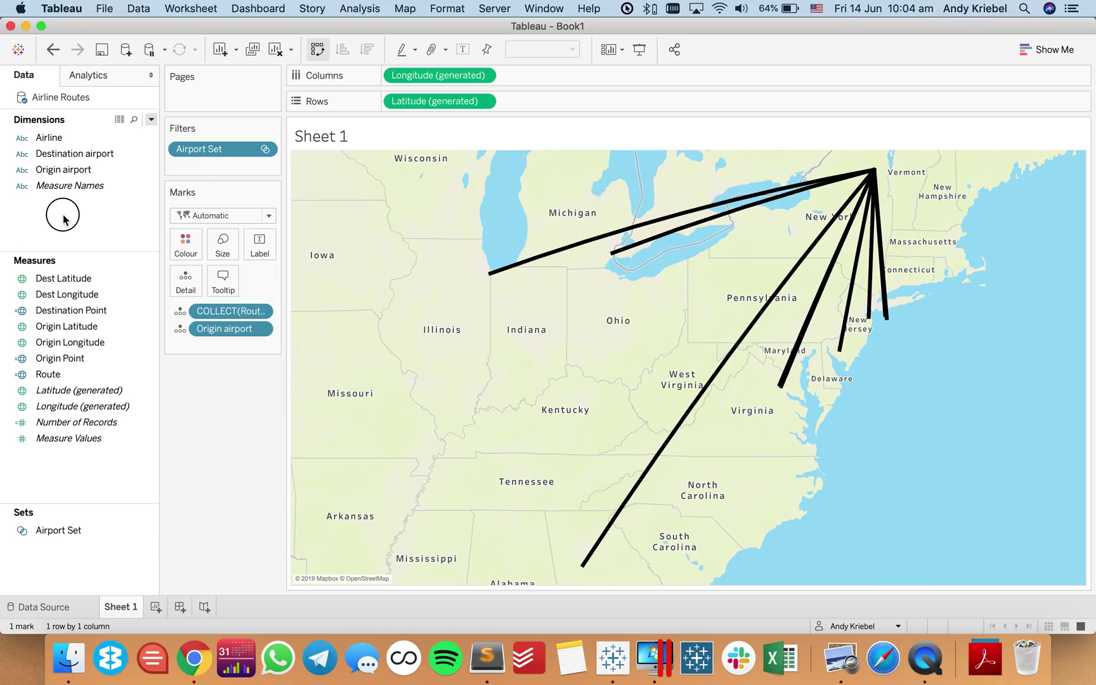
{"action": "right_click", "coordinate": [68, 230]}
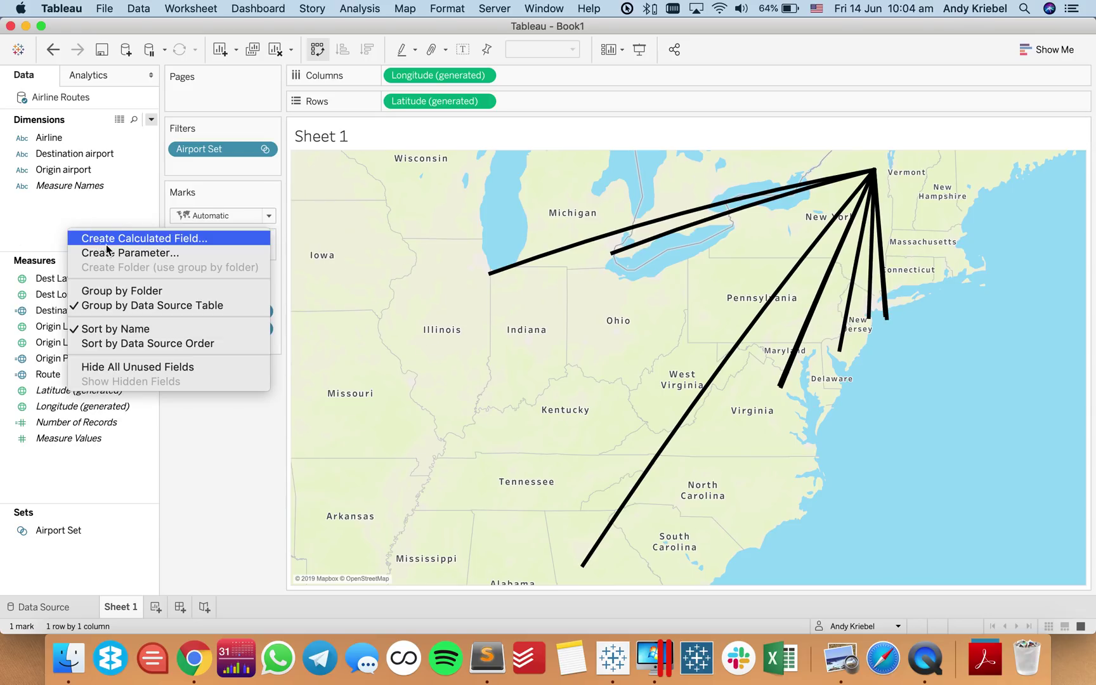
{"action": "left_click", "coordinate": [114, 239]}
{"action": "type", "text": "Route"}
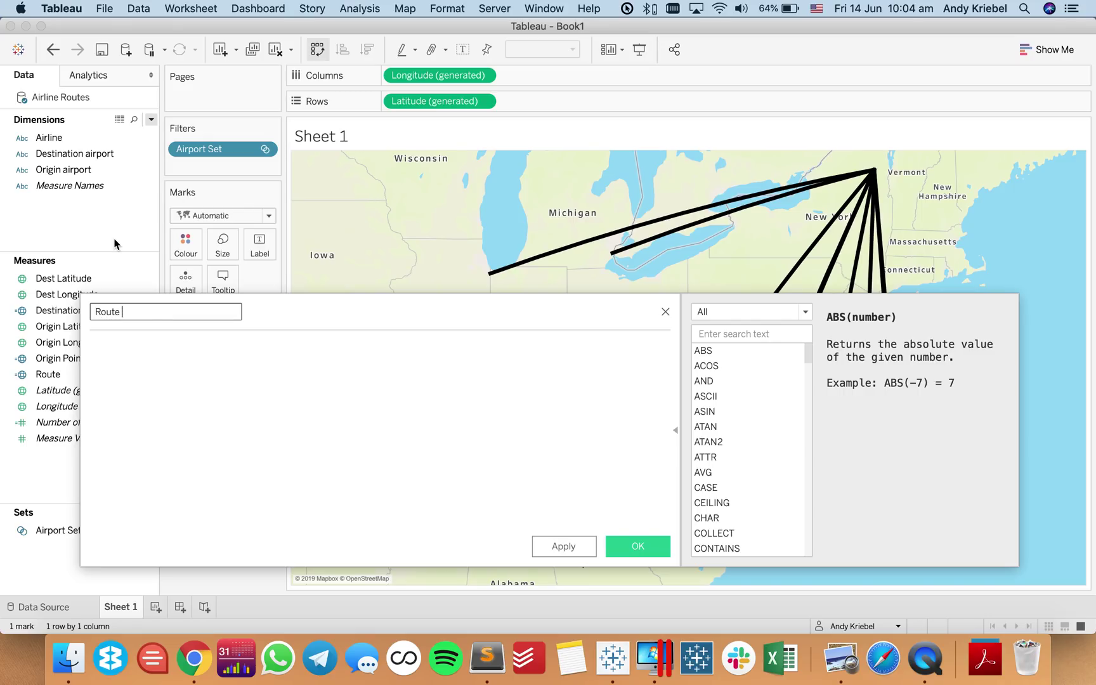
{"action": "type", "text": " Details"}
{"action": "left_click_drag", "start_coordinate": [64, 169], "coordinate": [161, 378]}
{"action": "type", "text": "+"}
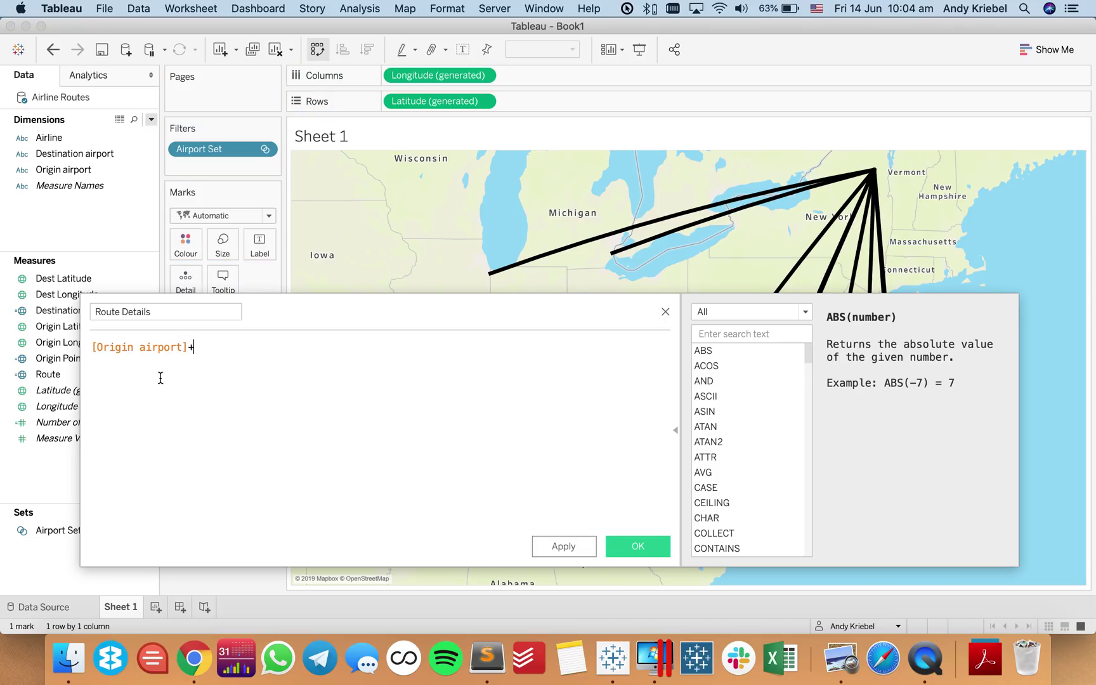
{"action": "type", "text": "'-'+"}
{"action": "left_click_drag", "start_coordinate": [74, 153], "coordinate": [317, 368]}
{"action": "left_click", "coordinate": [637, 546]}
Try Route Details in the tooltip of the route map, and take the field off again
{"action": "left_click_drag", "start_coordinate": [82, 187], "coordinate": [222, 278]}
{"action": "mouse_move", "coordinate": [857, 198]}
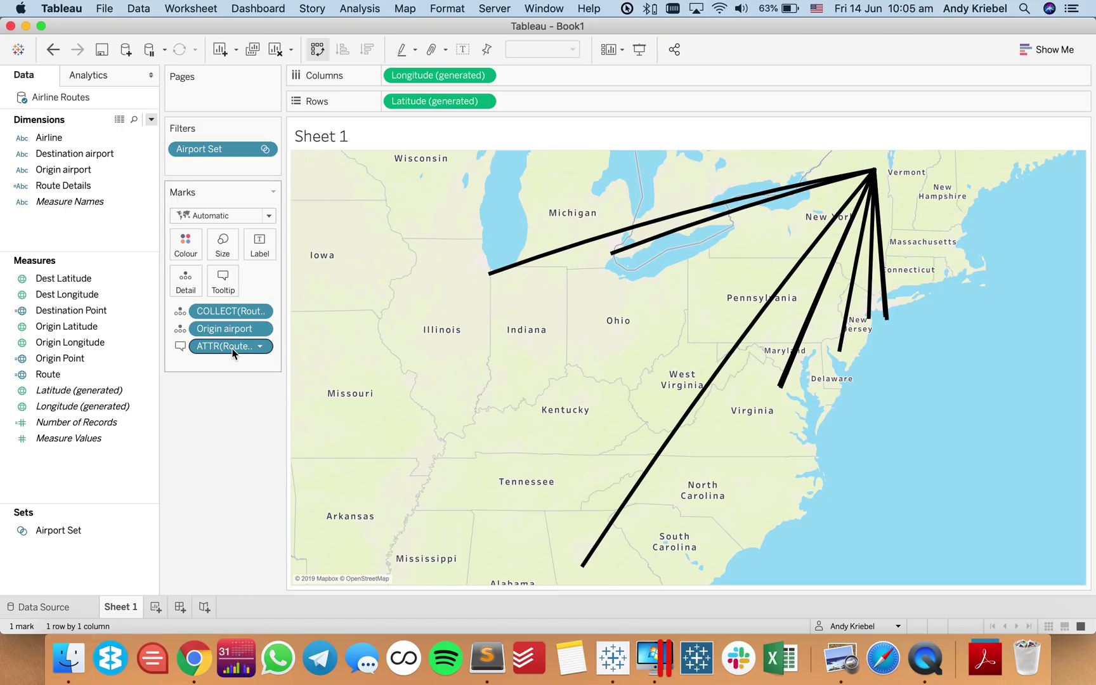
{"action": "left_click_drag", "start_coordinate": [259, 350], "coordinate": [81, 76]}
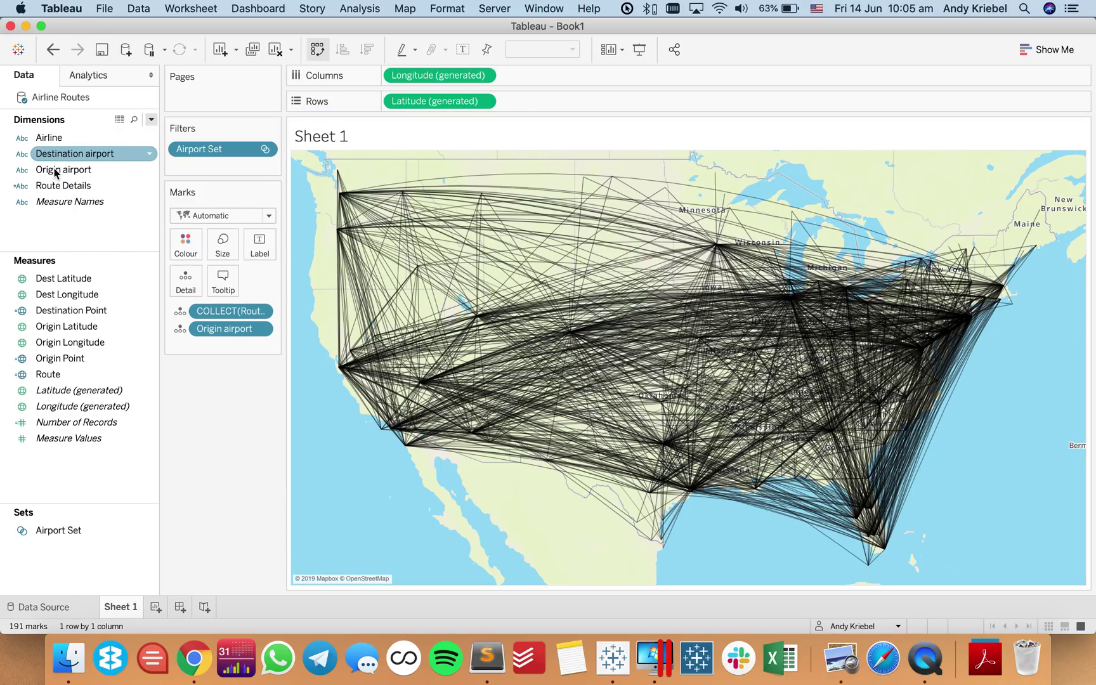
Try Route Details as detail on the route map, test it by selecting a single route, and remove the field again
{"action": "left_click_drag", "start_coordinate": [60, 190], "coordinate": [206, 298]}
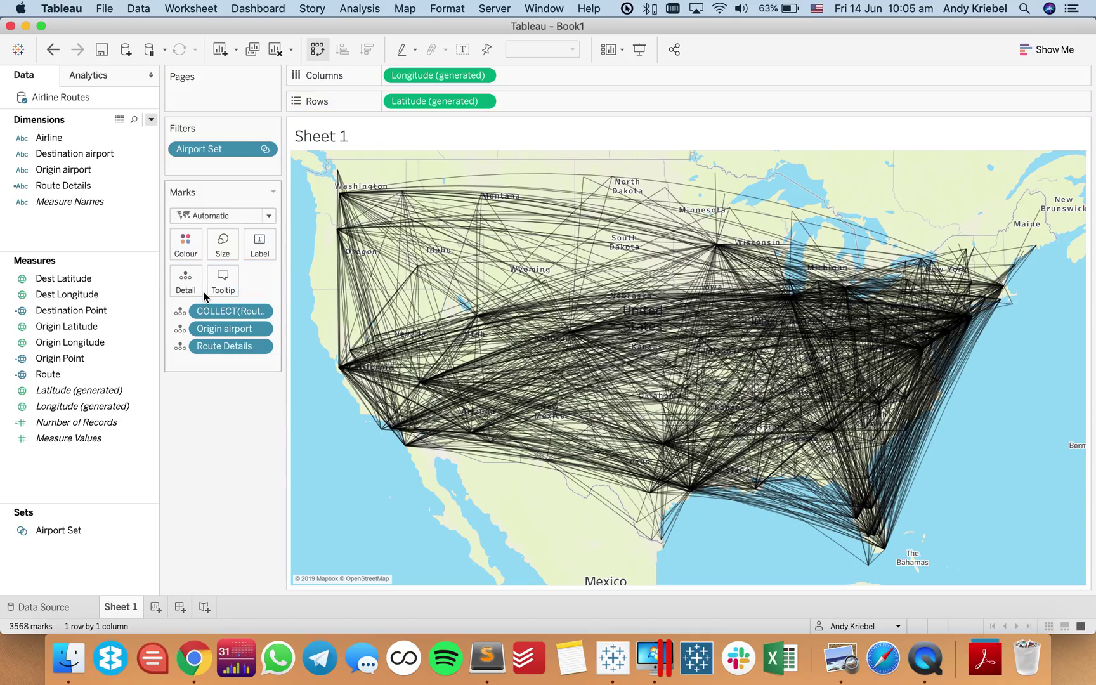
{"action": "mouse_move", "coordinate": [965, 253]}
{"action": "left_click", "coordinate": [964, 251]}
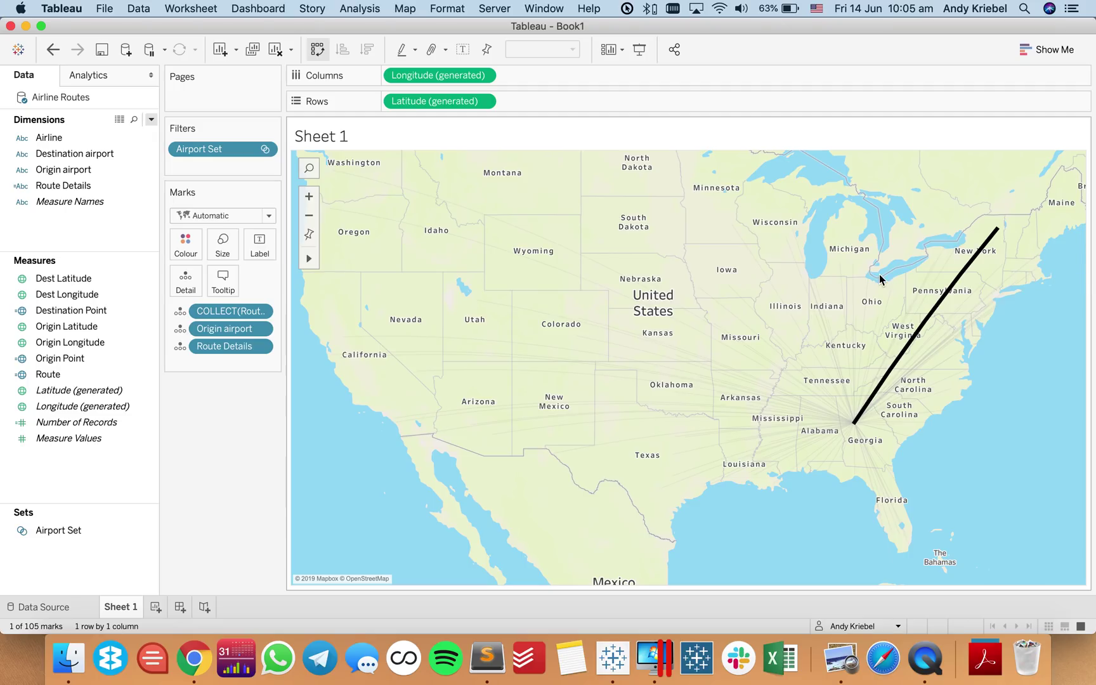
{"action": "left_click", "coordinate": [224, 348]}
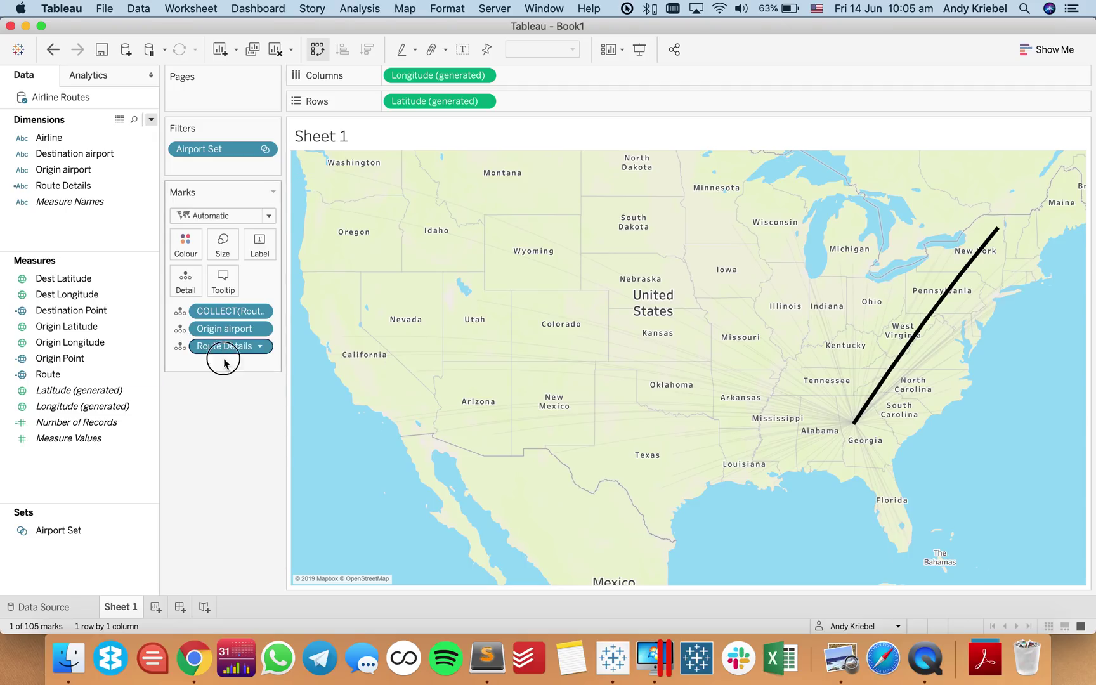
{"action": "left_click_drag", "start_coordinate": [226, 423], "coordinate": [228, 354]}
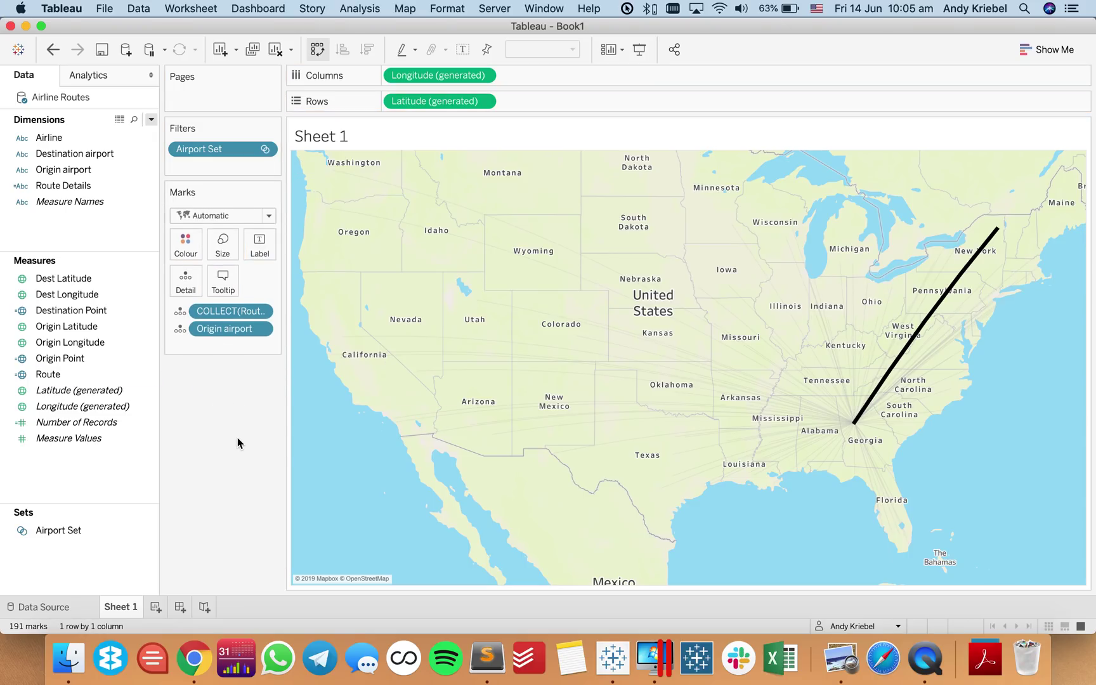
{"action": "left_click", "coordinate": [53, 50]}
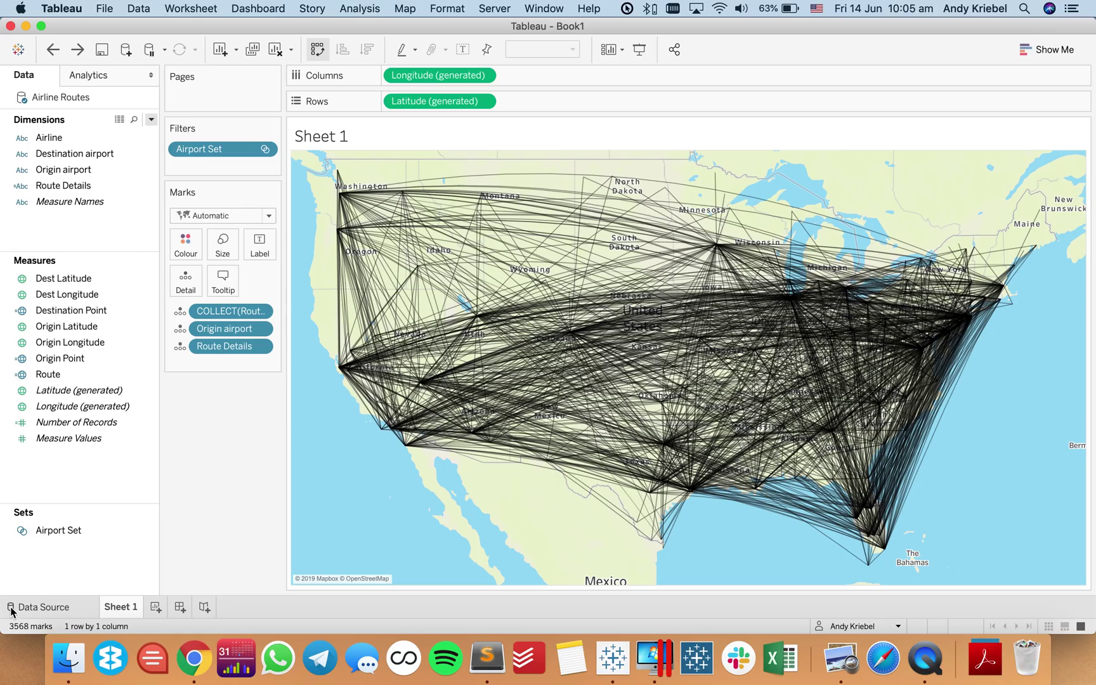
{"action": "left_click_drag", "start_coordinate": [222, 346], "coordinate": [232, 437]}
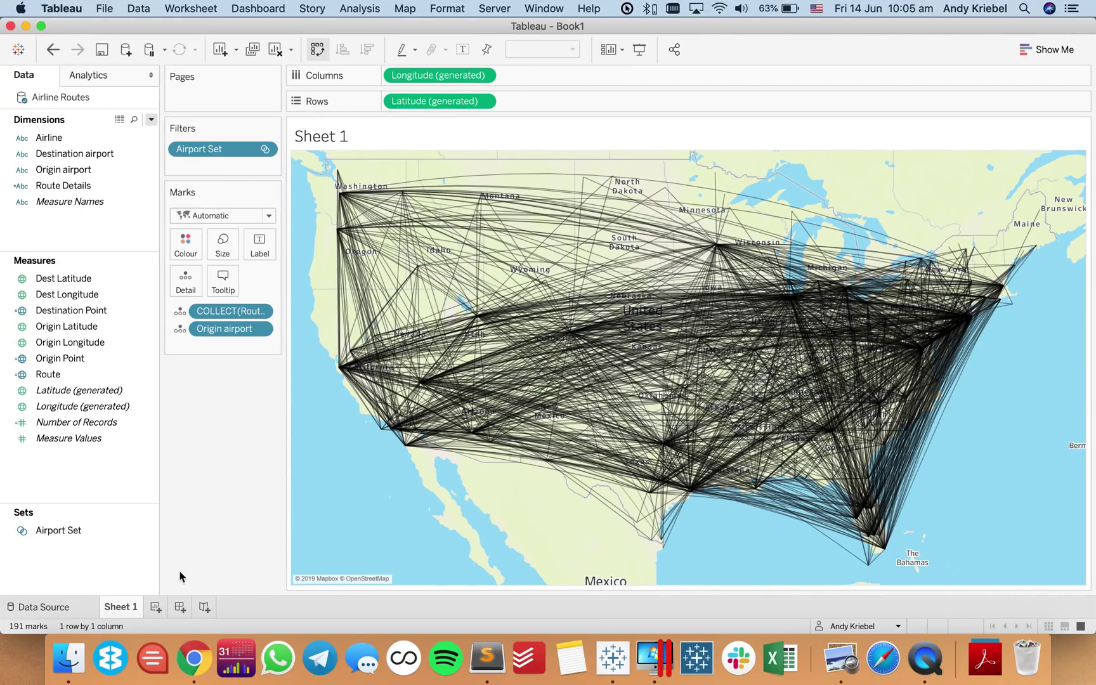
Test the airport filter by selecting the DTW and DLH routes in turn, clearing the selection after each
{"action": "mouse_move", "coordinate": [677, 486]}
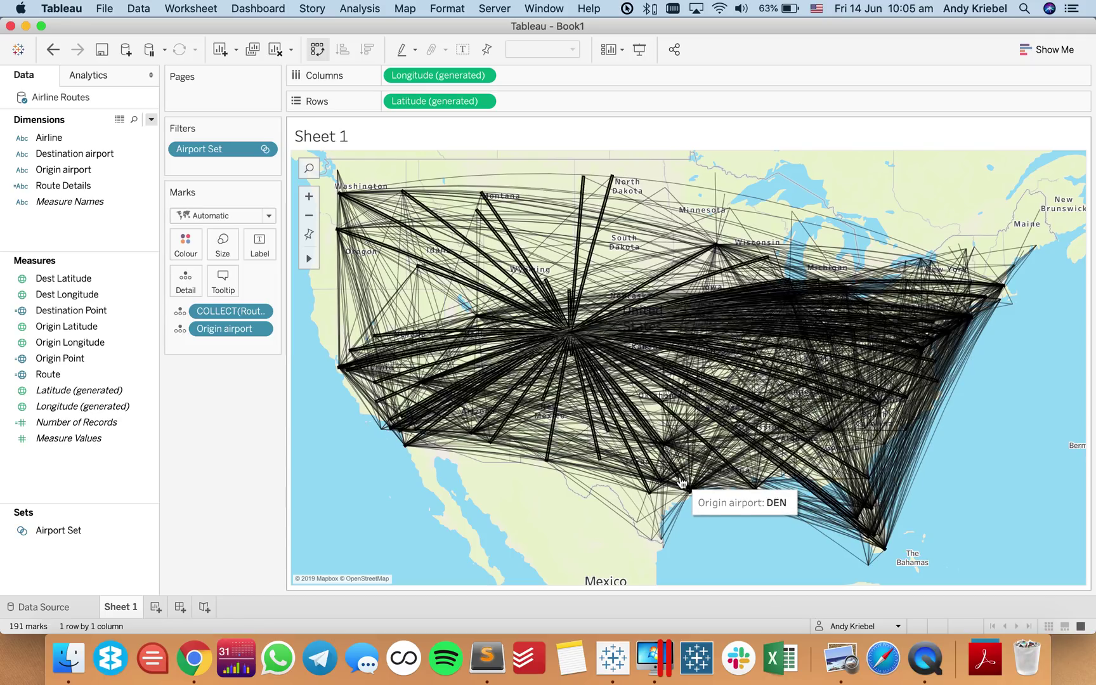
{"action": "left_click", "coordinate": [677, 467]}
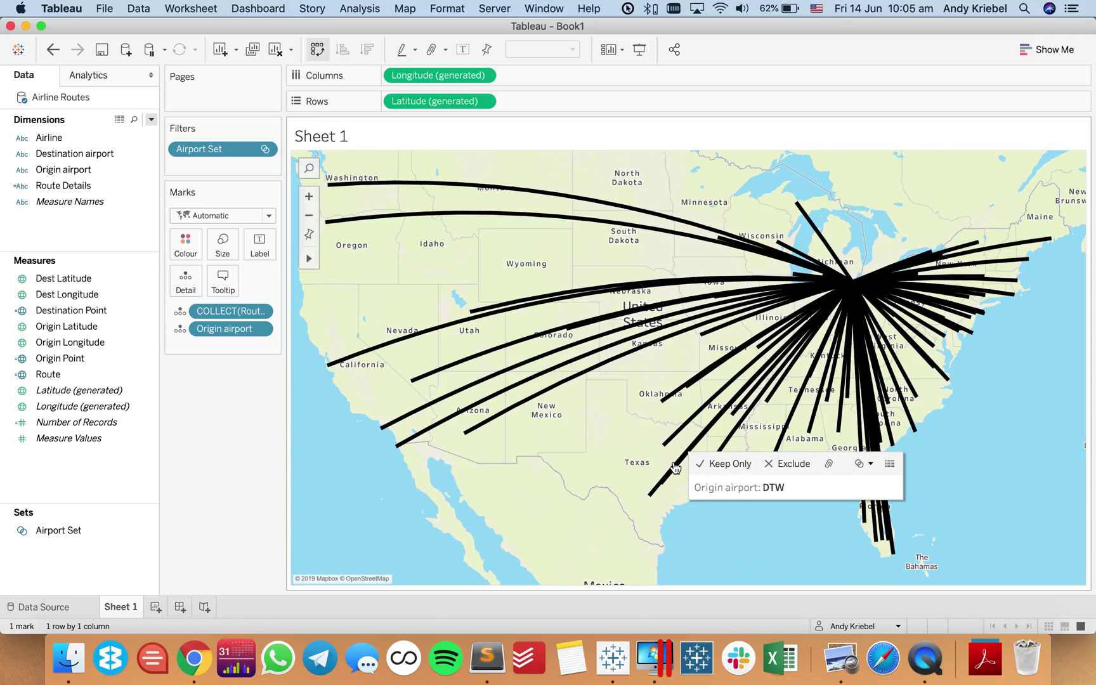
{"action": "left_click", "coordinate": [619, 464]}
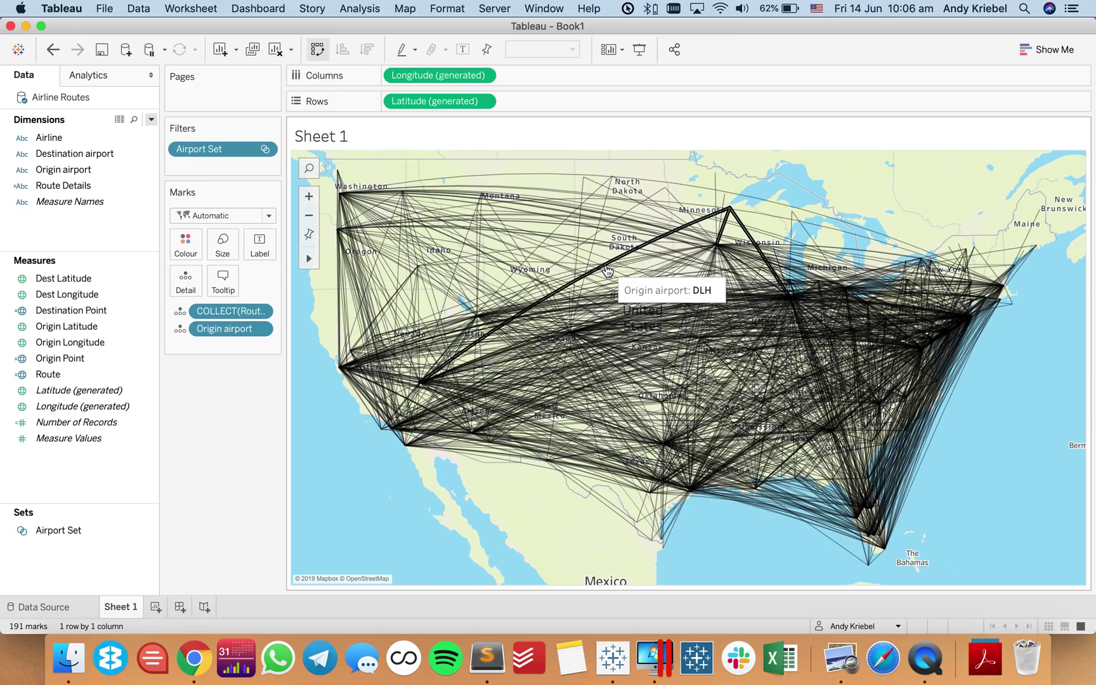
{"action": "left_click", "coordinate": [607, 271]}
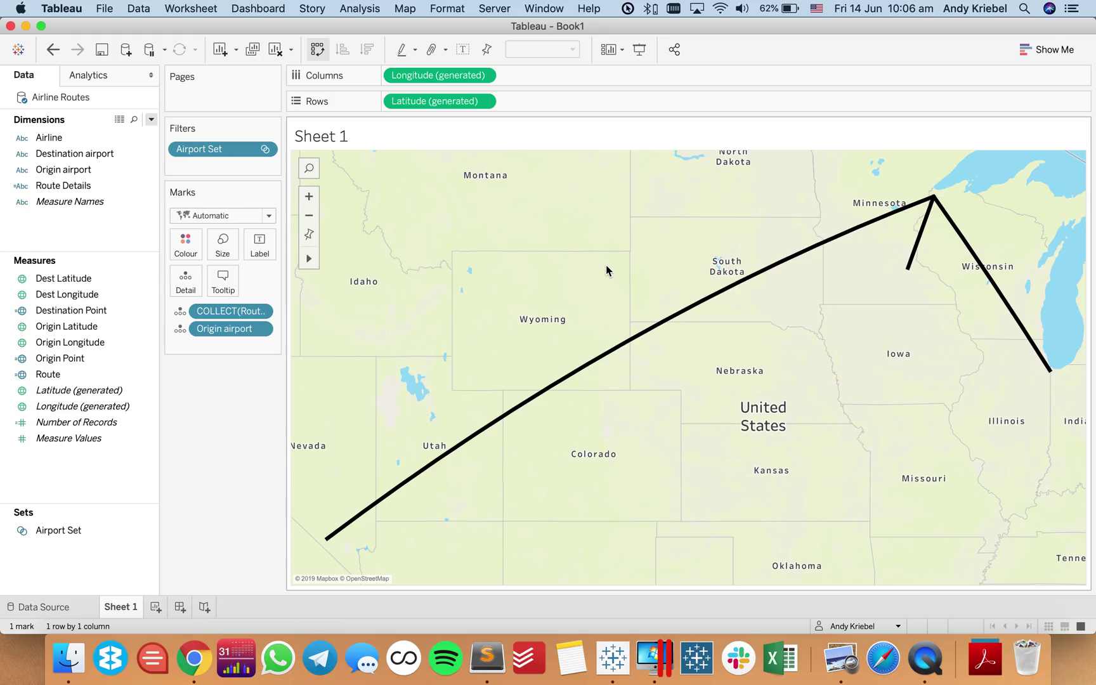
{"action": "left_click", "coordinate": [606, 266]}
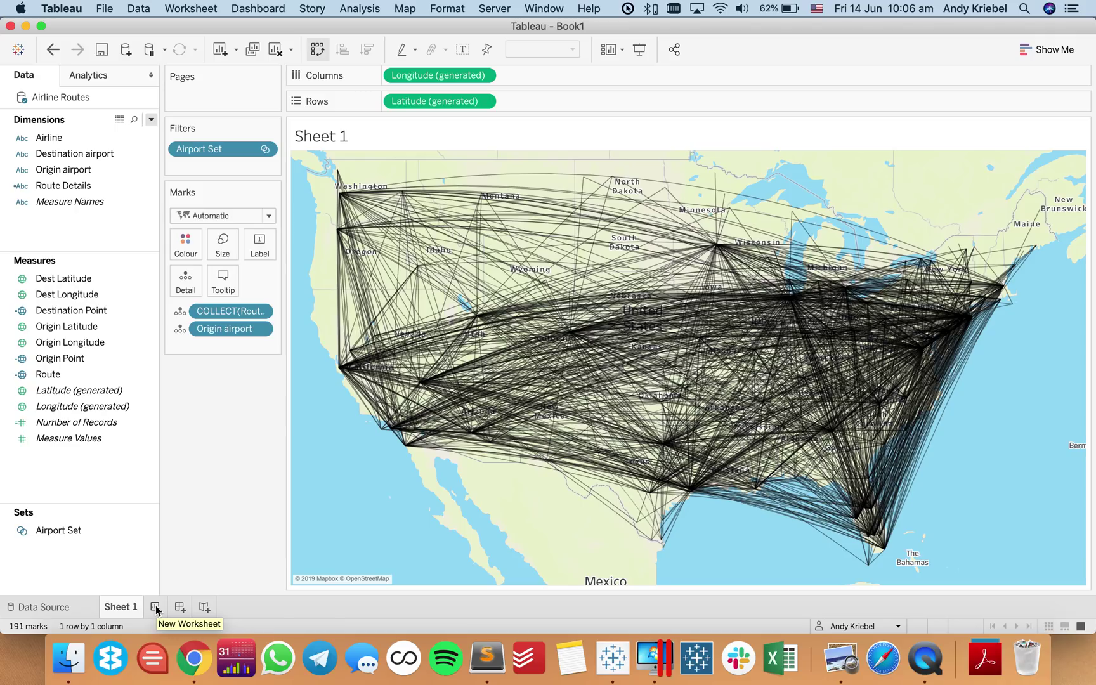
Add a new worksheet and connect the workbook to Bus Squences.csv from the Downloads folder
{"action": "left_click", "coordinate": [156, 608]}
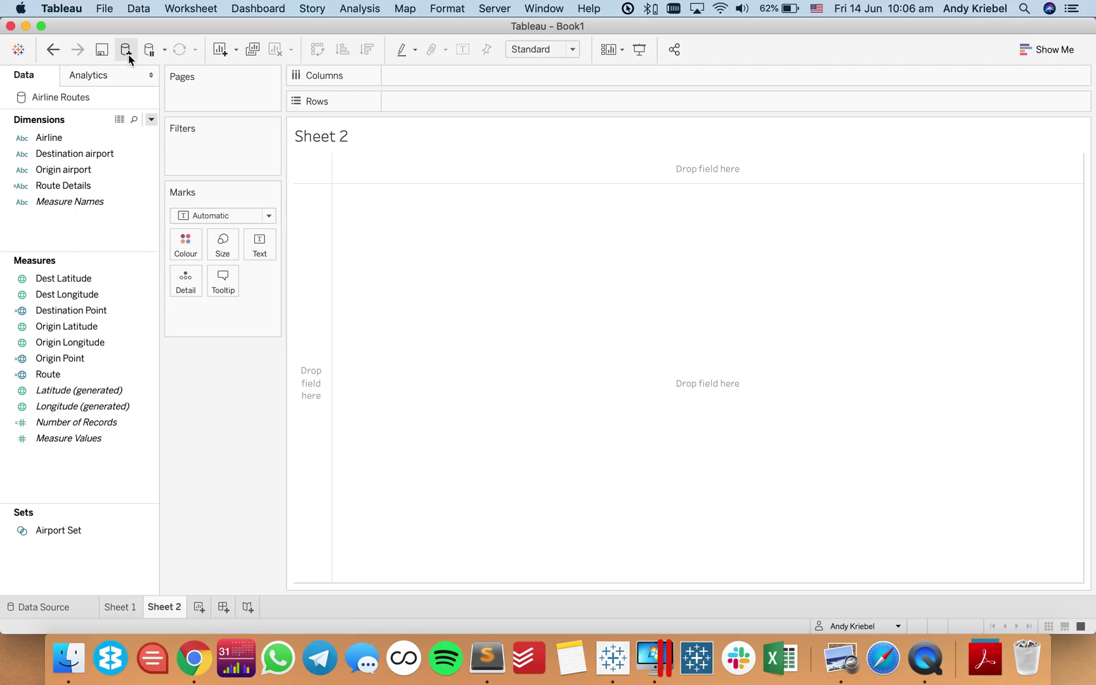
{"action": "left_click", "coordinate": [126, 51]}
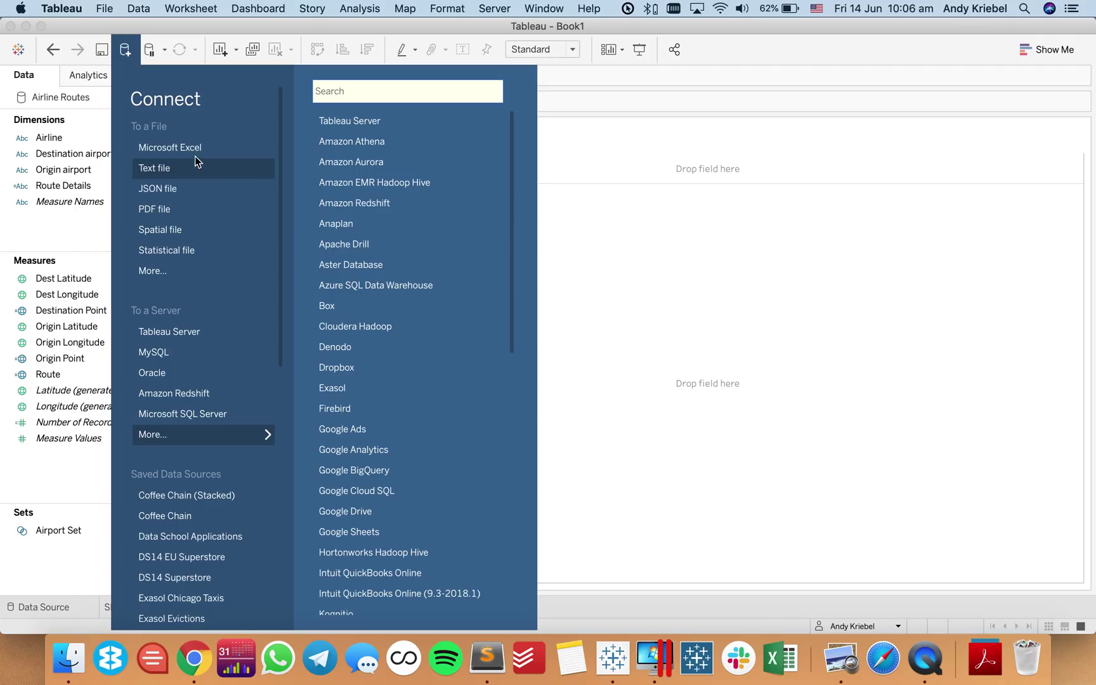
{"action": "left_click", "coordinate": [176, 274]}
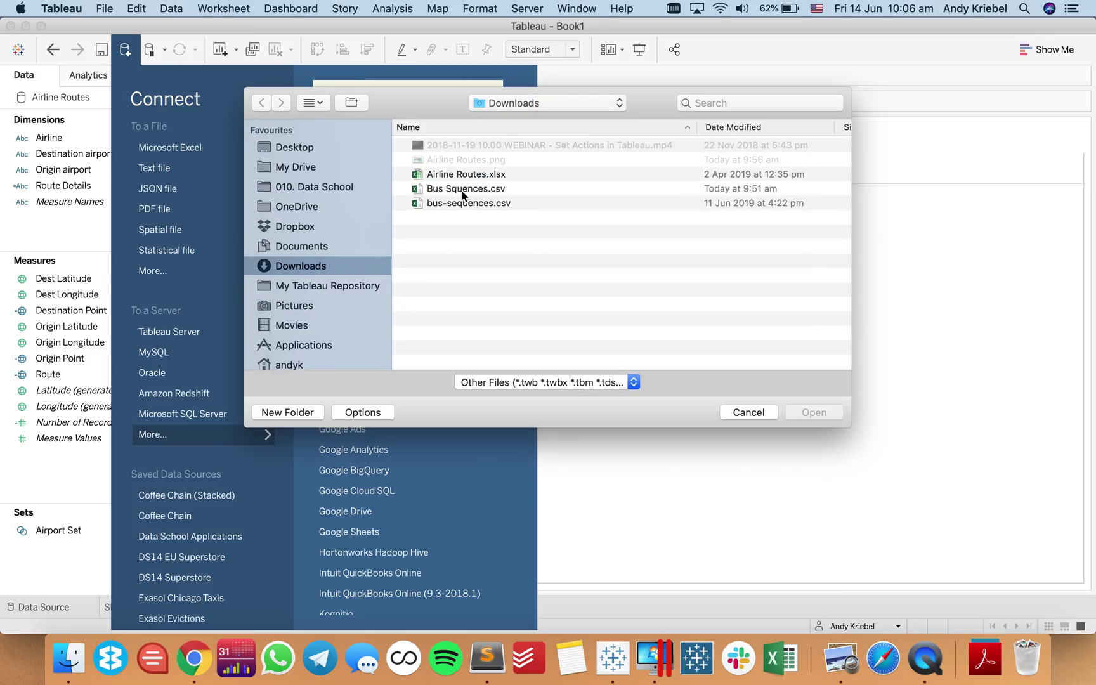
{"action": "left_click", "coordinate": [462, 196]}
{"action": "left_click", "coordinate": [818, 413]}
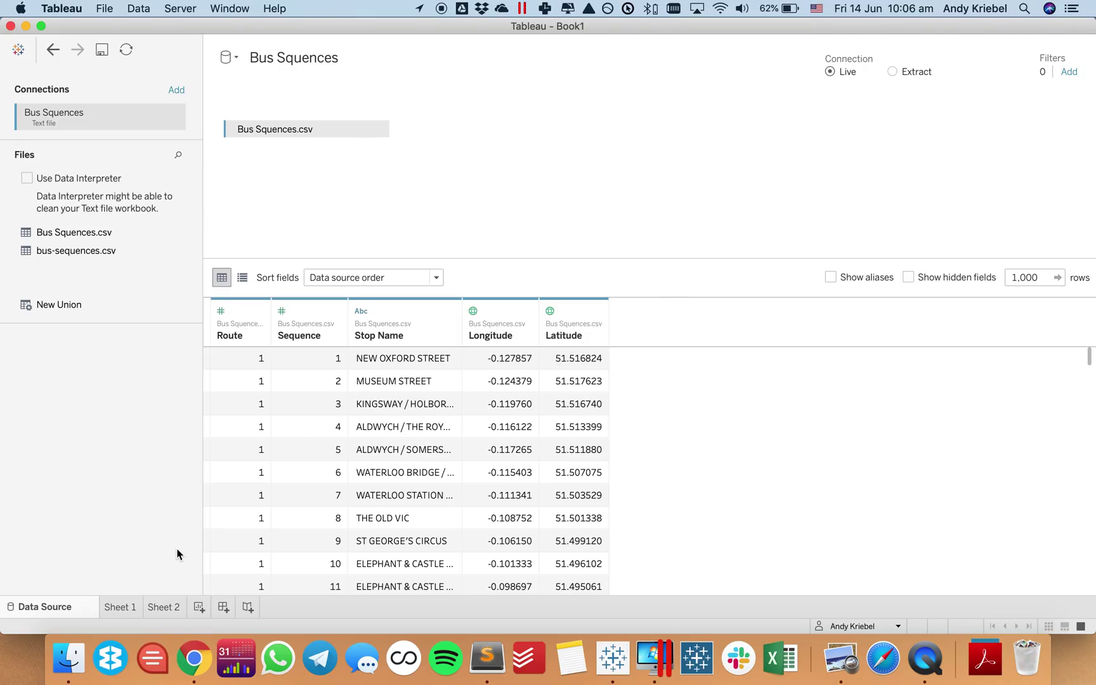
On Sheet 2, plot Latitude and Longitude from Bus Squences as a map with Stop Name as detail
{"action": "left_click", "coordinate": [163, 608]}
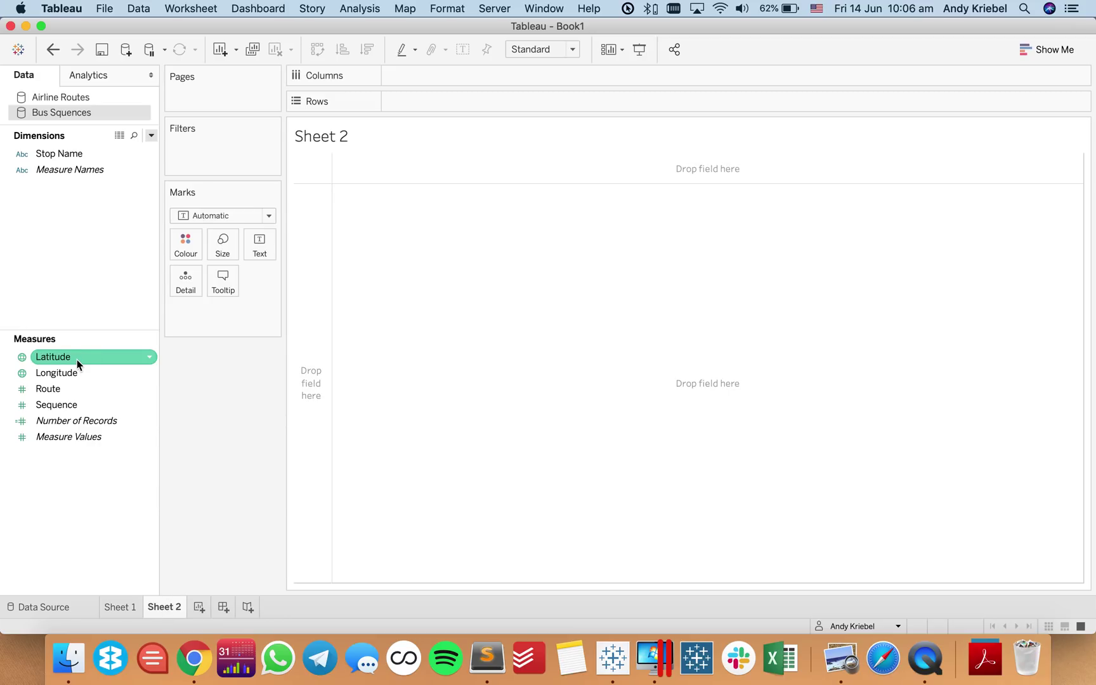
{"action": "double_click", "coordinate": [75, 359]}
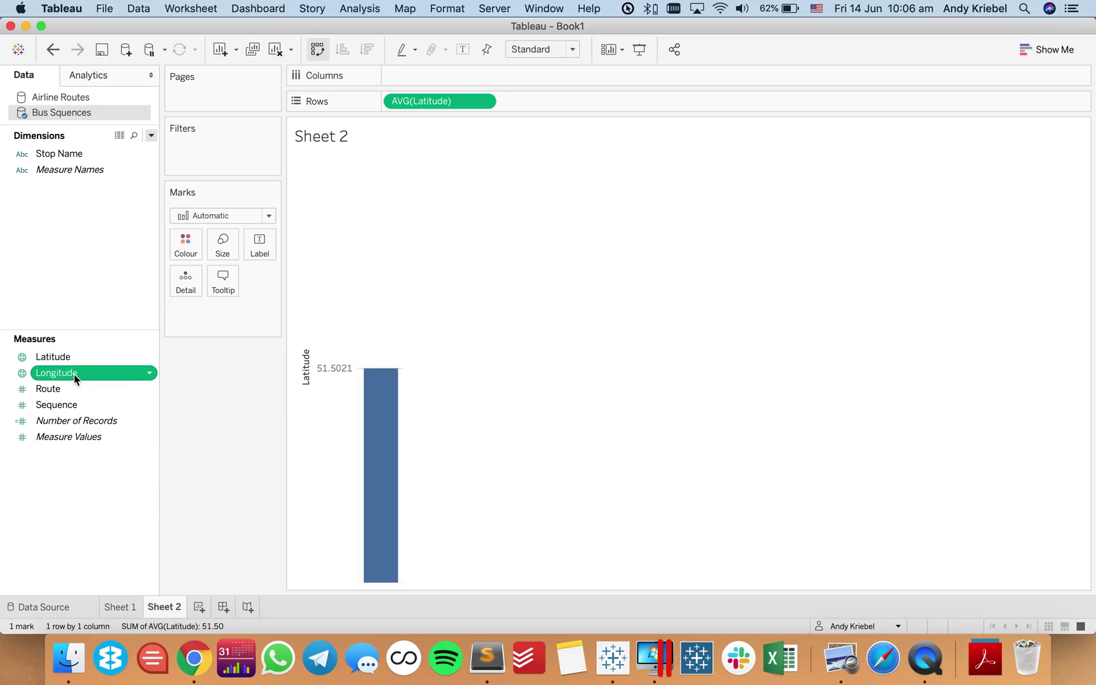
{"action": "double_click", "coordinate": [78, 374]}
{"action": "mouse_move", "coordinate": [61, 156]}
{"action": "left_mouse_down"}
{"action": "mouse_move", "coordinate": [186, 269]}
{"action": "mouse_move", "coordinate": [186, 283]}
{"action": "left_mouse_up"}
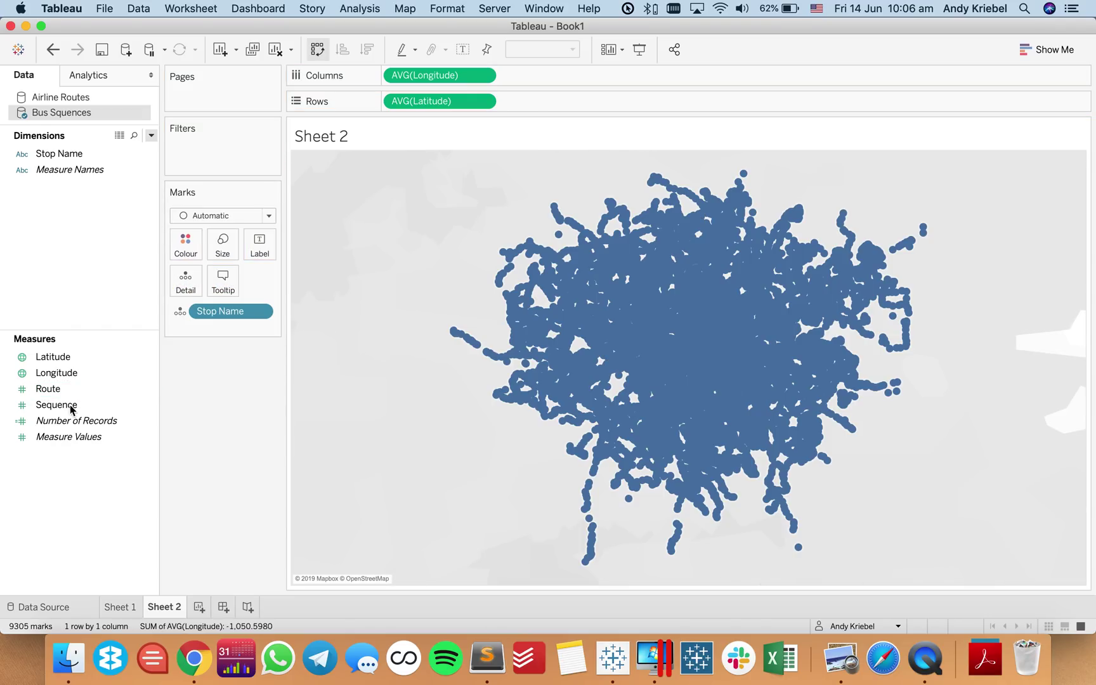
Convert Sequence and Route to dimensions and add Route as detail to the bus stop map
{"action": "left_click_drag", "start_coordinate": [71, 407], "coordinate": [91, 254]}
{"action": "left_click", "coordinate": [61, 392]}
{"action": "left_click_drag", "start_coordinate": [71, 393], "coordinate": [182, 283]}
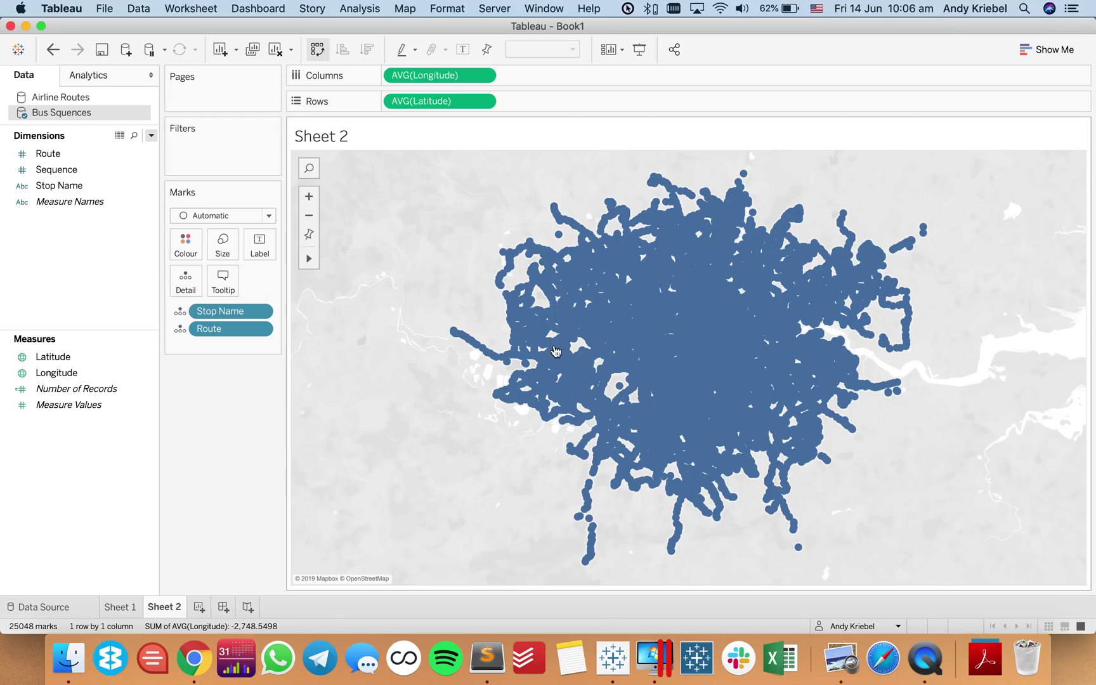
Shrink the bus stop marks to small dots
{"action": "left_click", "coordinate": [223, 244]}
{"action": "left_click_drag", "start_coordinate": [254, 286], "coordinate": [232, 286]}
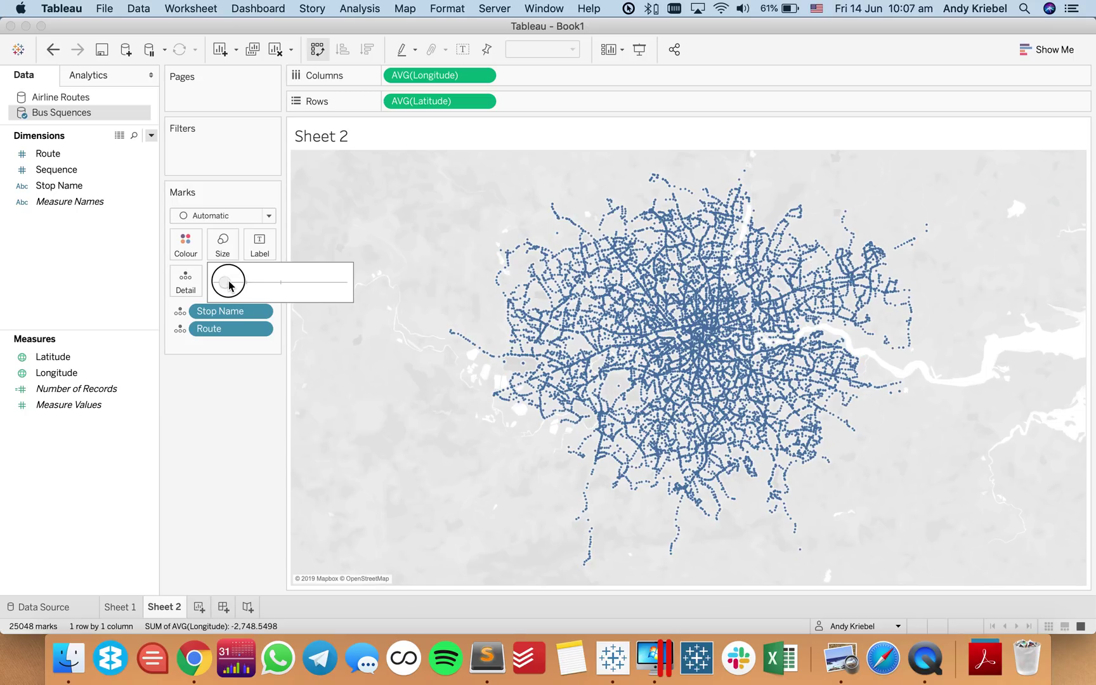
{"action": "left_click", "coordinate": [232, 424]}
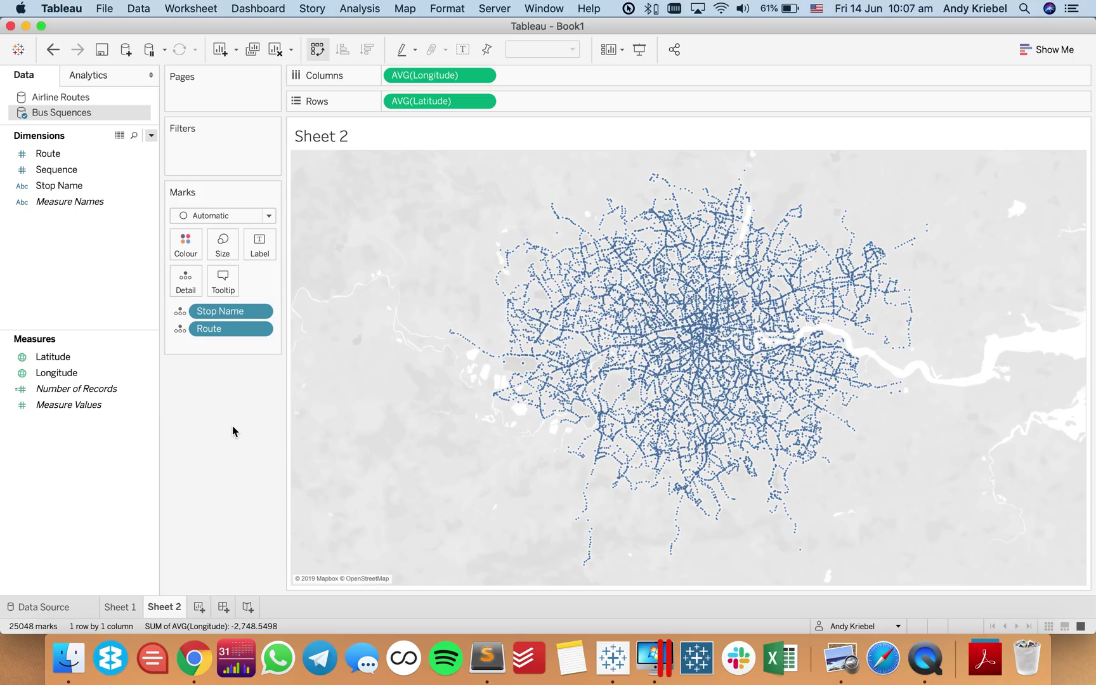
Change the mark type to Line, use Sequence as the path, and order Sequence ahead of Route among the marks
{"action": "left_click", "coordinate": [209, 215]}
{"action": "left_click", "coordinate": [198, 266]}
{"action": "left_click_drag", "start_coordinate": [56, 170], "coordinate": [257, 287]}
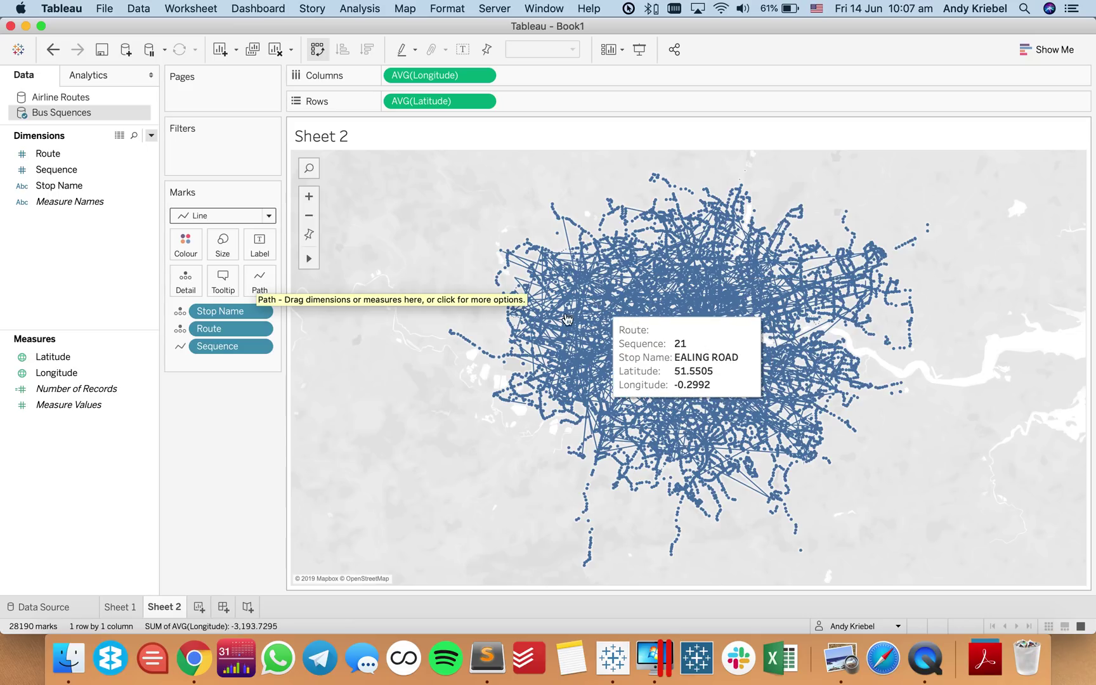
{"action": "left_click_drag", "start_coordinate": [232, 346], "coordinate": [232, 330]}
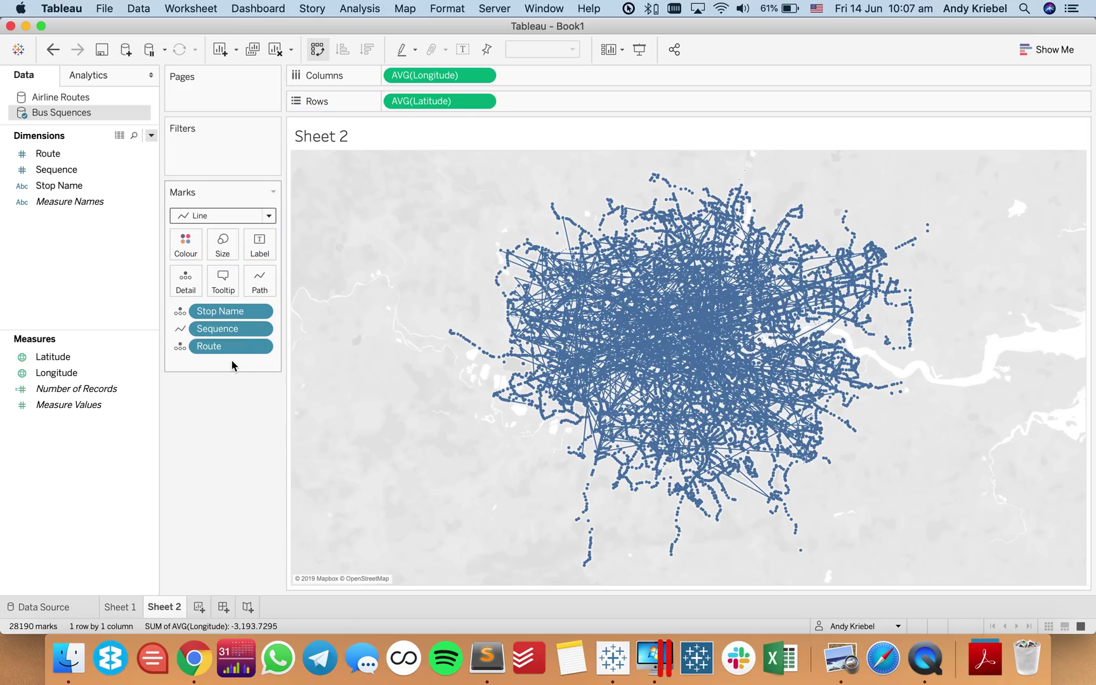
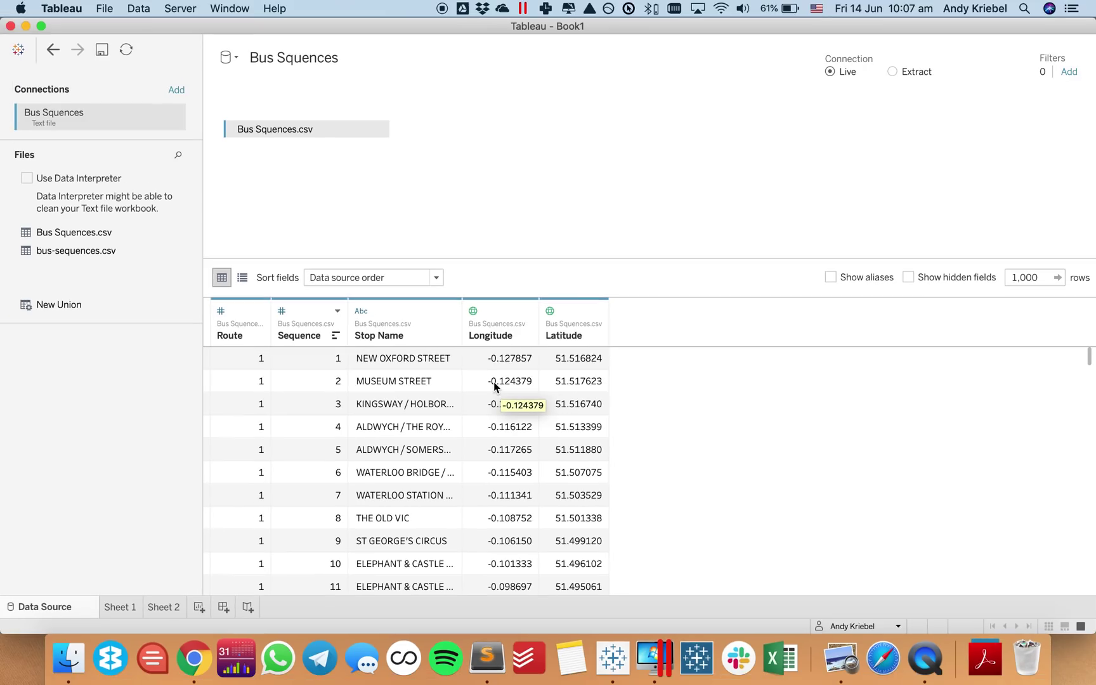
Join Bus Squences.csv to a second copy of itself with an inner join on Route equals Route
{"action": "left_click_drag", "start_coordinate": [78, 236], "coordinate": [536, 139]}
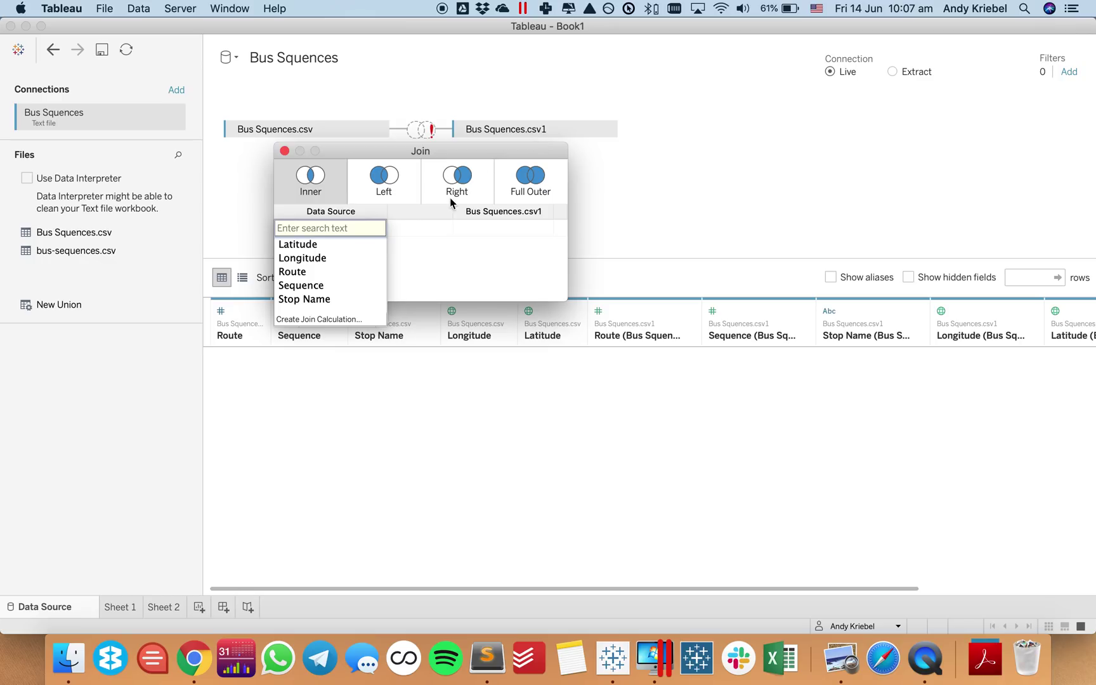
{"action": "left_click", "coordinate": [313, 270]}
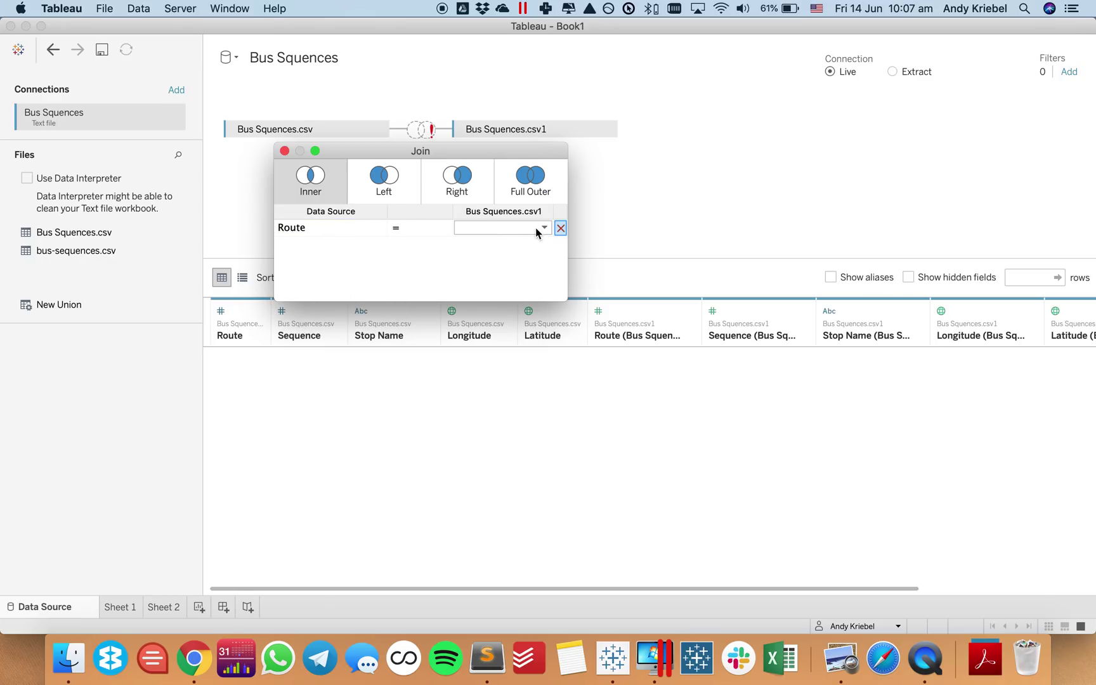
{"action": "left_click", "coordinate": [548, 229]}
{"action": "left_click", "coordinate": [492, 274]}
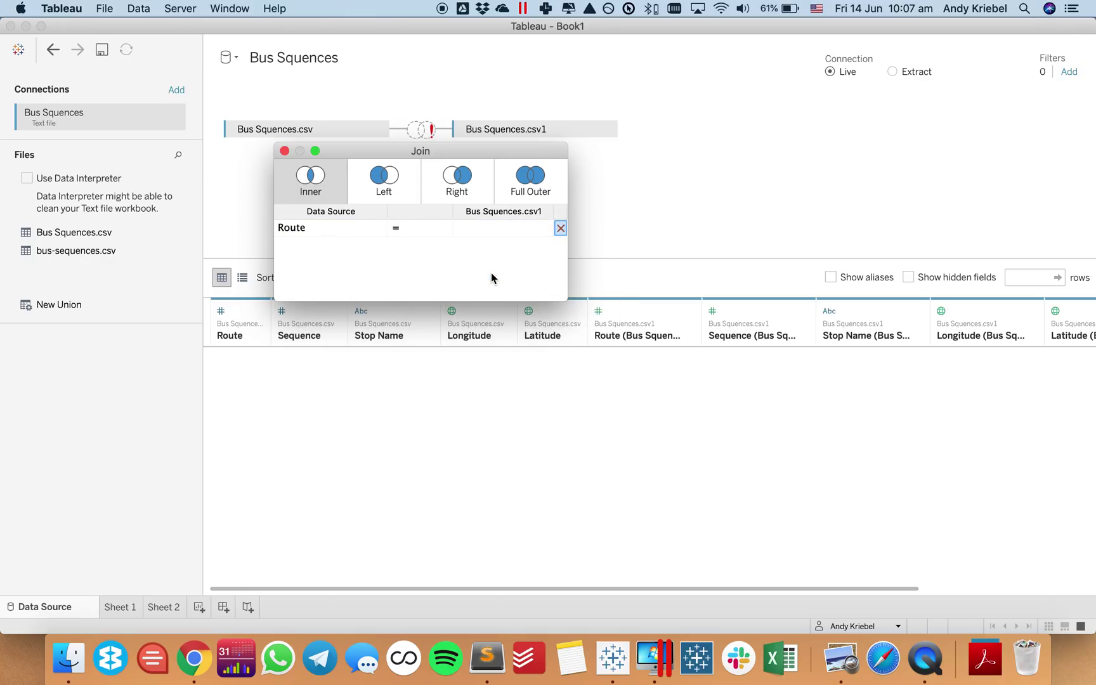
Add a second join clause matching the calculation [Sequence]+1 to Sequence from Bus Squences.csv1, and finish the join setup
{"action": "left_click", "coordinate": [370, 248]}
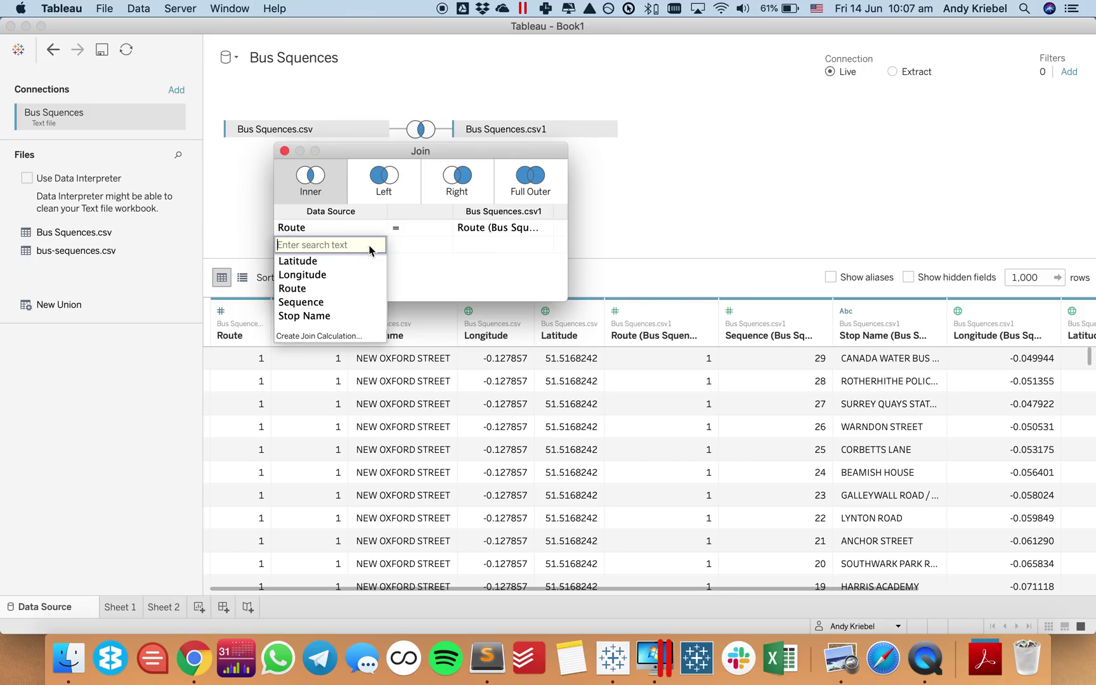
{"action": "left_click", "coordinate": [329, 335]}
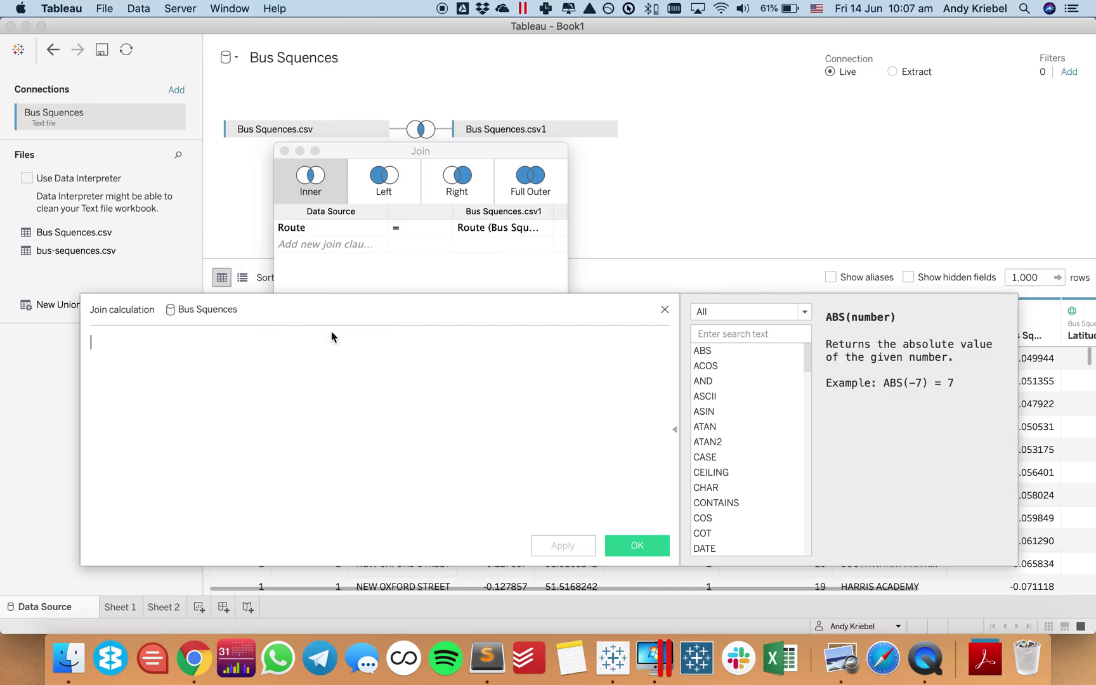
{"action": "type", "text": "se"}
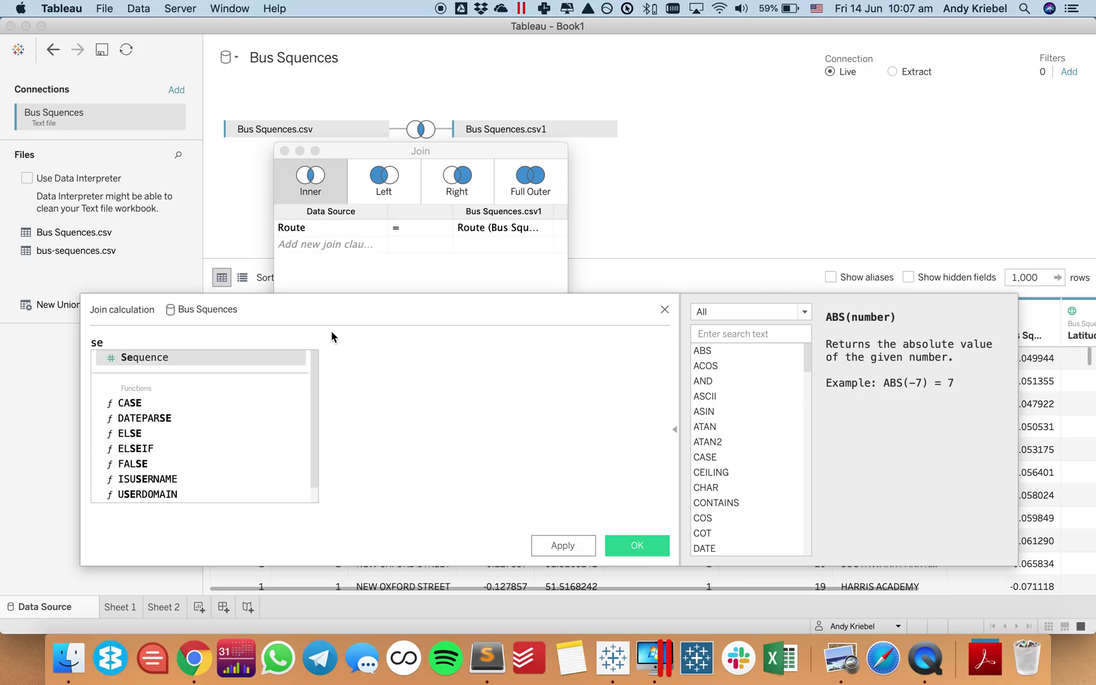
{"action": "key", "text": "Return"}
{"action": "type", "text": "+1"}
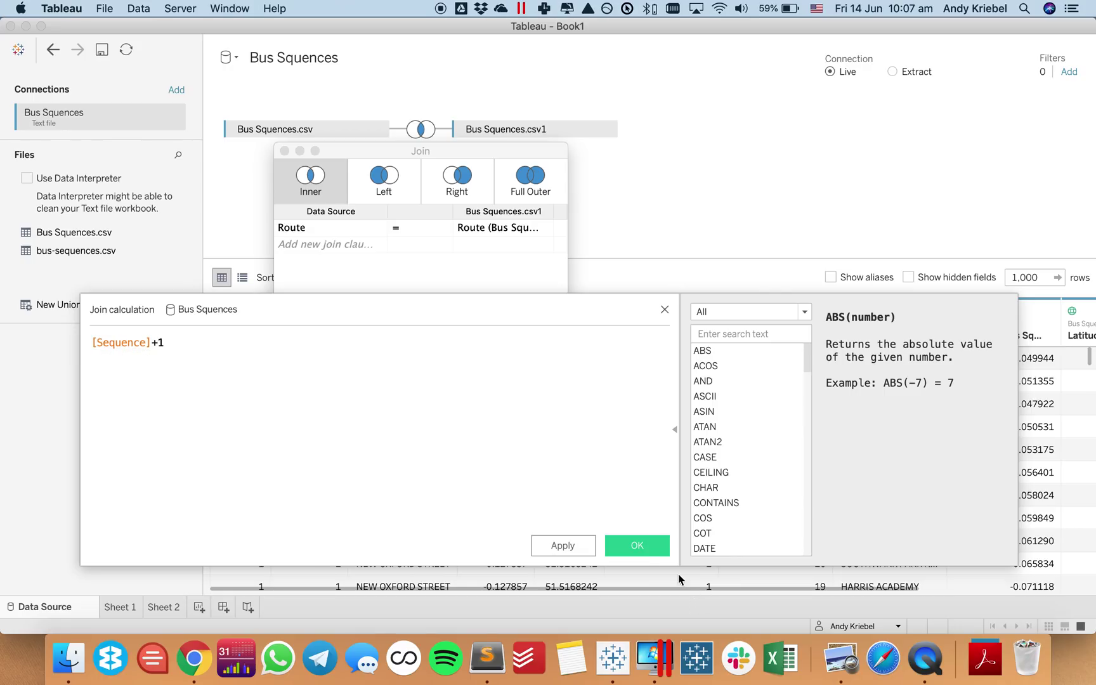
{"action": "left_click", "coordinate": [636, 544]}
{"action": "left_click", "coordinate": [540, 248]}
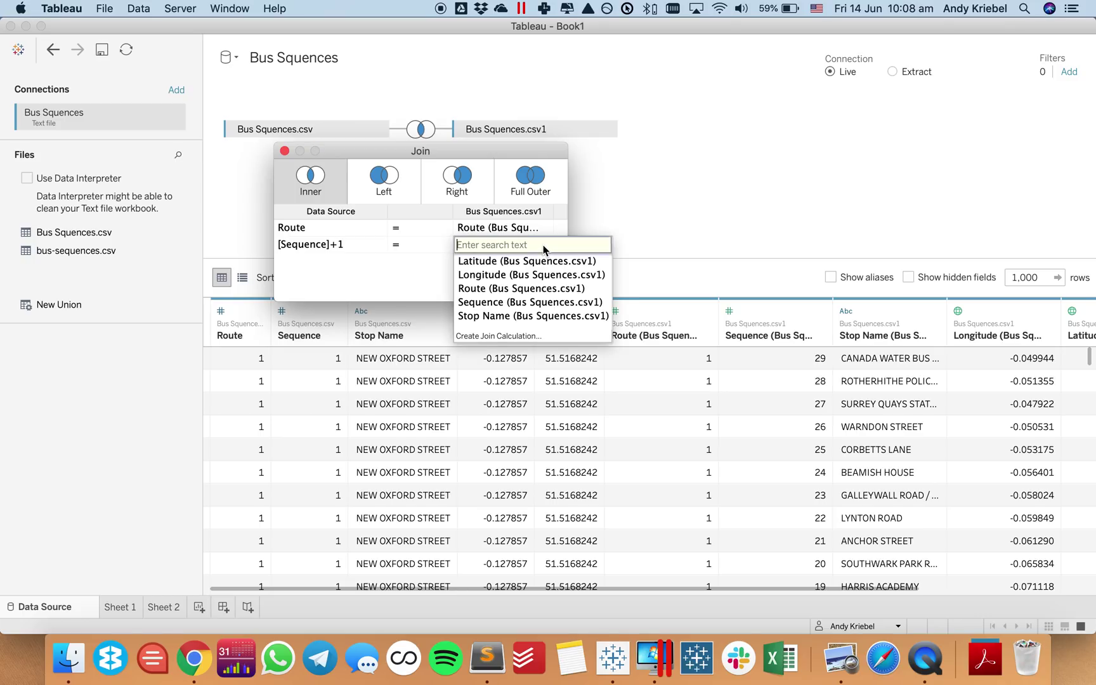
{"action": "left_click", "coordinate": [498, 305]}
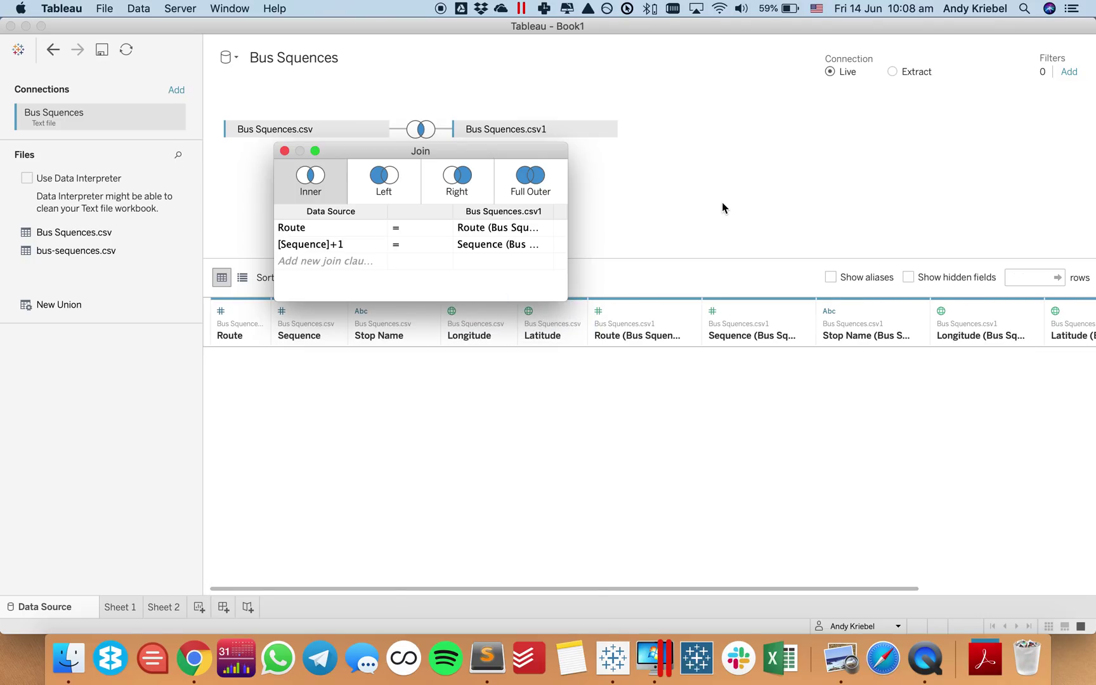
{"action": "left_click", "coordinate": [284, 151]}
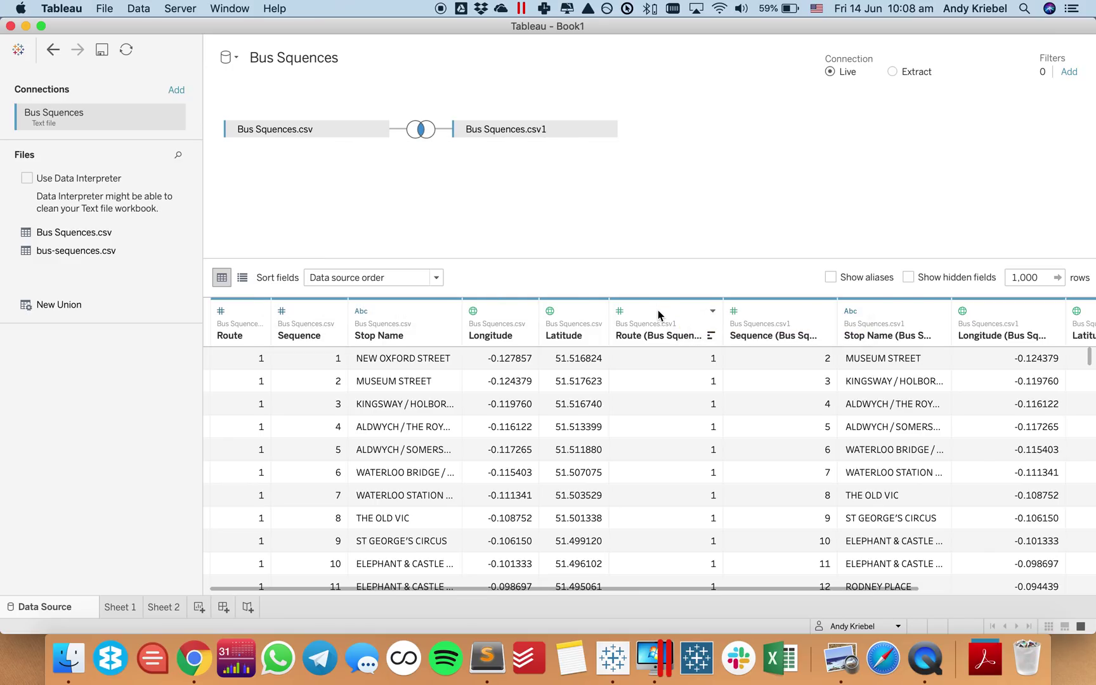
Hide the duplicate Route and Sequence columns that come from Bus Squences.csv1
{"action": "left_click", "coordinate": [710, 313]}
{"action": "left_click", "coordinate": [730, 355]}
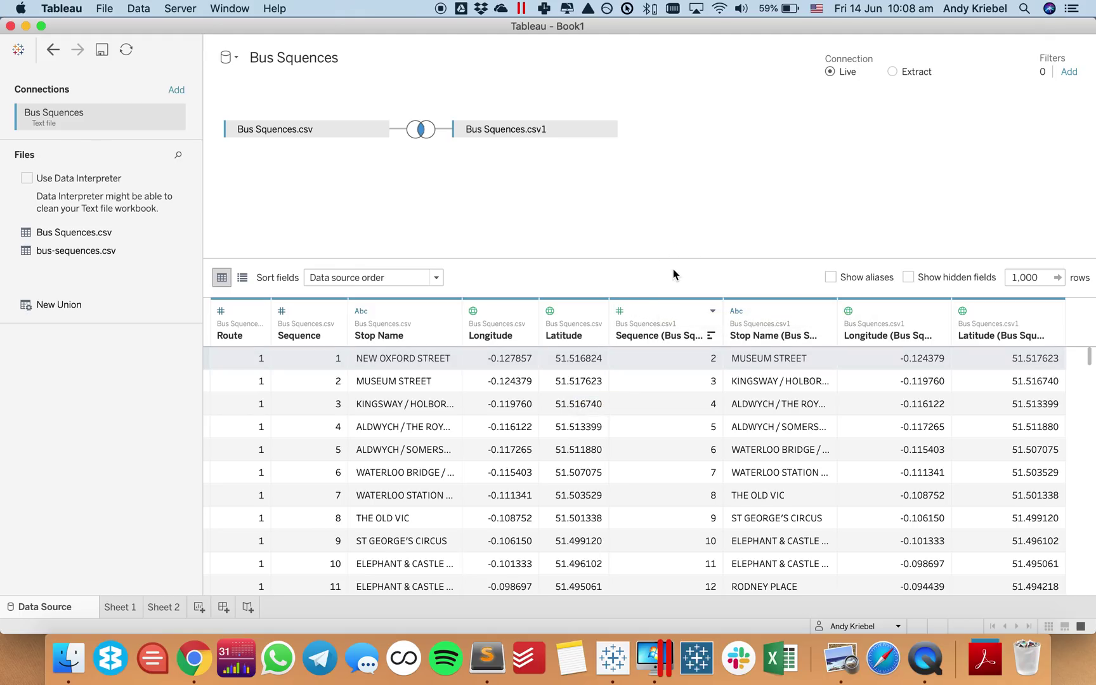
{"action": "left_click", "coordinate": [711, 311]}
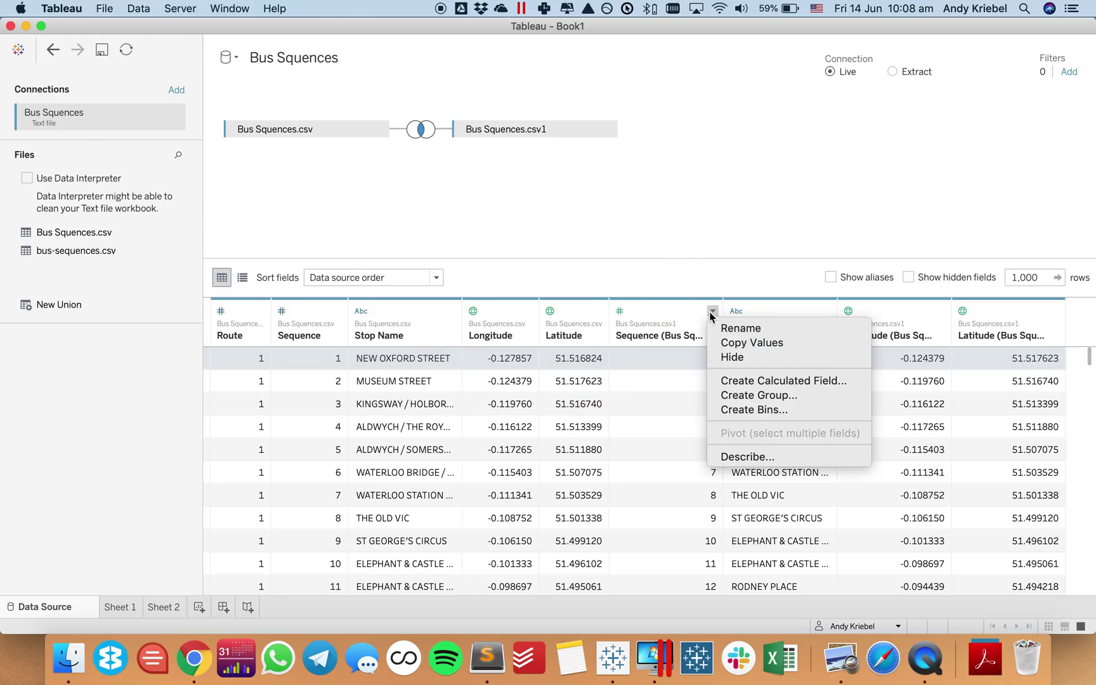
{"action": "left_click", "coordinate": [726, 355]}
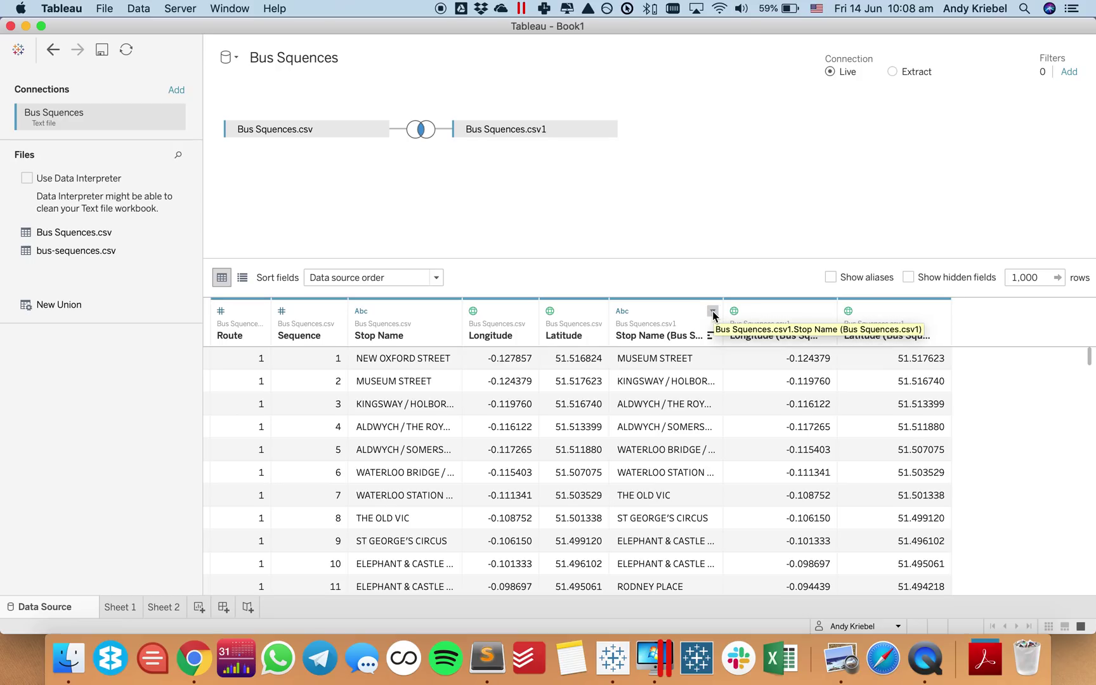
On Sheet 2, rename the Latitude measure from Bus Squences.csv as Start Lat
{"action": "left_click", "coordinate": [165, 607]}
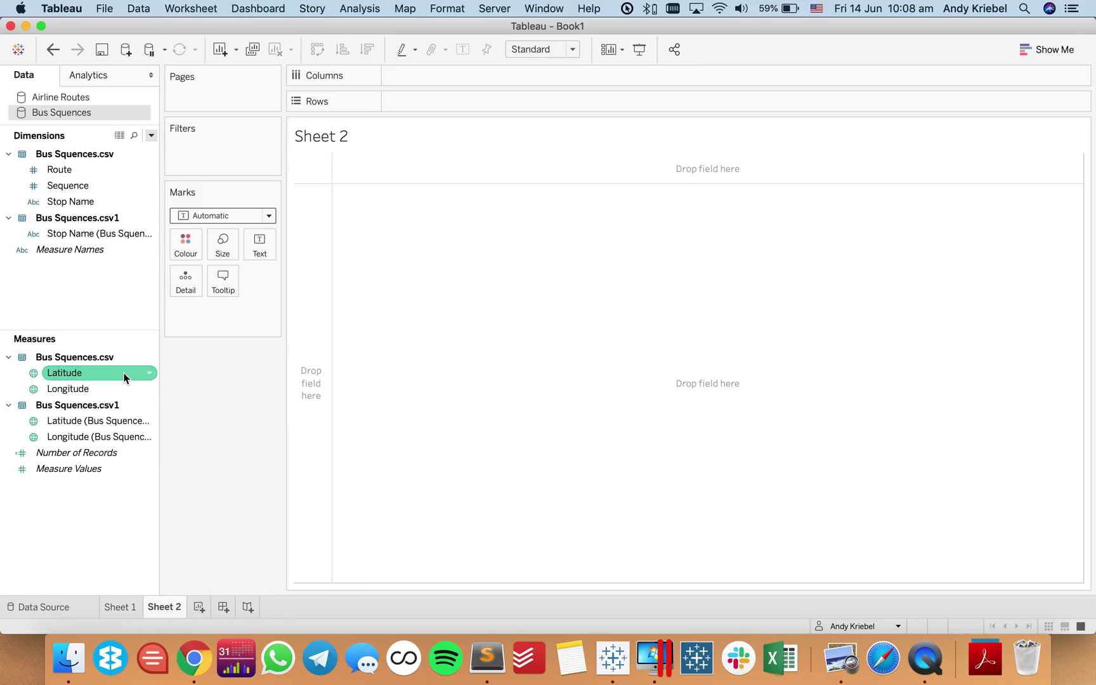
{"action": "right_click", "coordinate": [90, 377]}
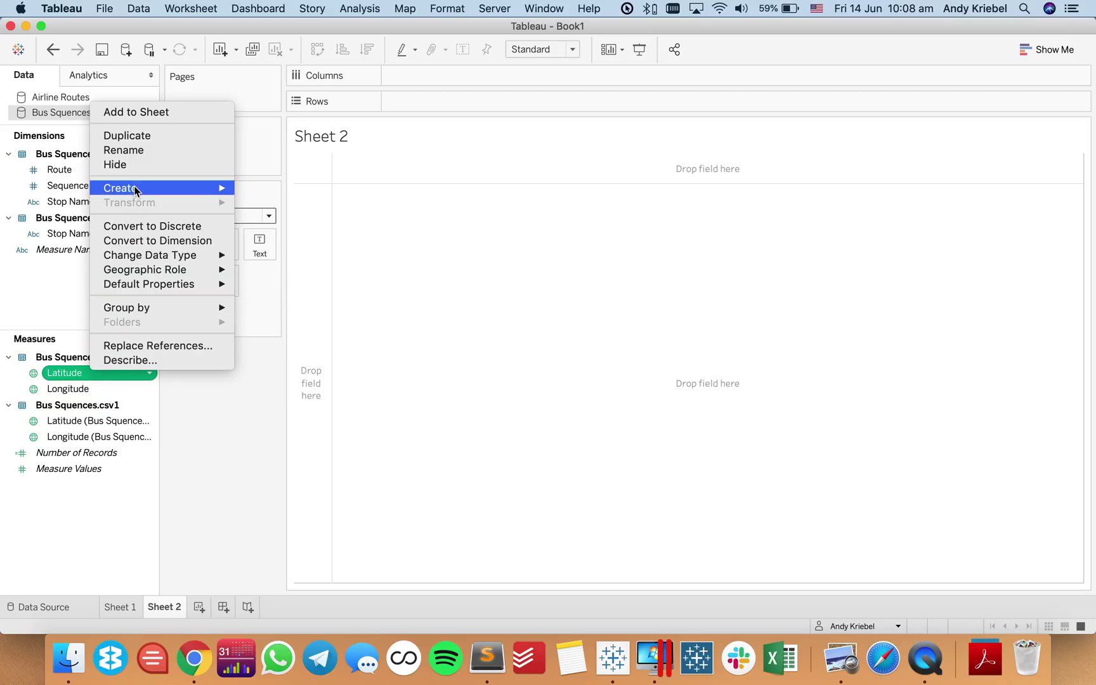
{"action": "left_click", "coordinate": [131, 155]}
{"action": "key", "text": "Left"}
{"action": "type", "text": "State"}
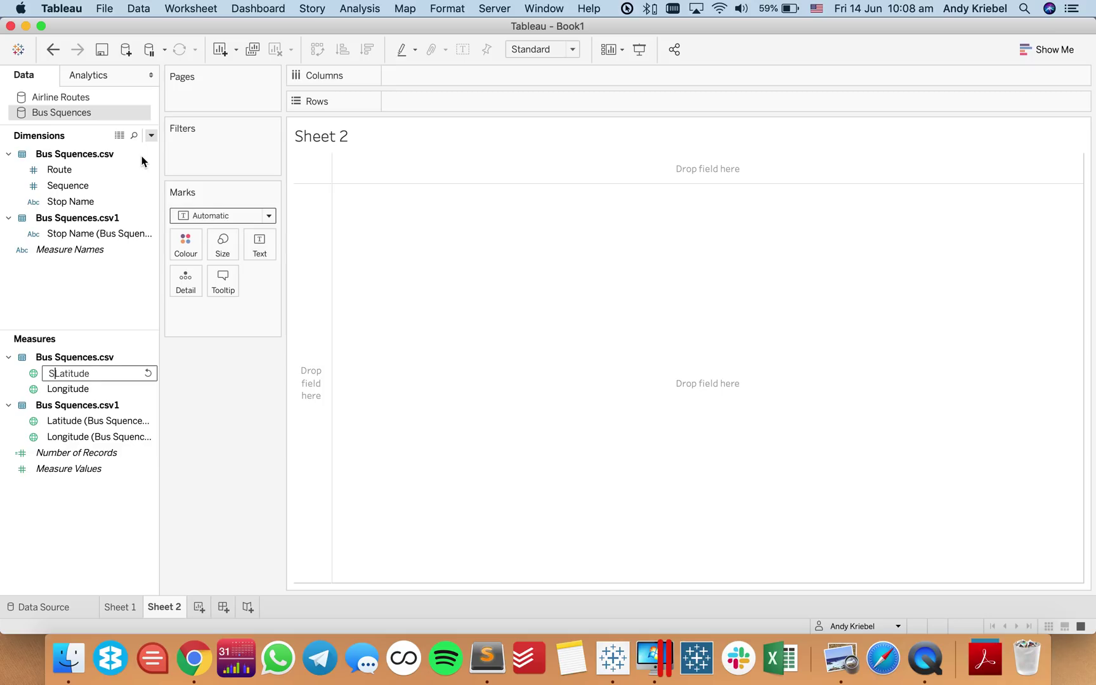
{"action": "key", "text": "BackSpace"}
{"action": "key", "text": "BackSpace"}
{"action": "type", "text": "rt"}
{"action": "key", "text": "shift+End"}
{"action": "key", "text": "BackSpace"}
{"action": "key", "text": "Return"}
{"action": "right_click", "coordinate": [106, 374]}
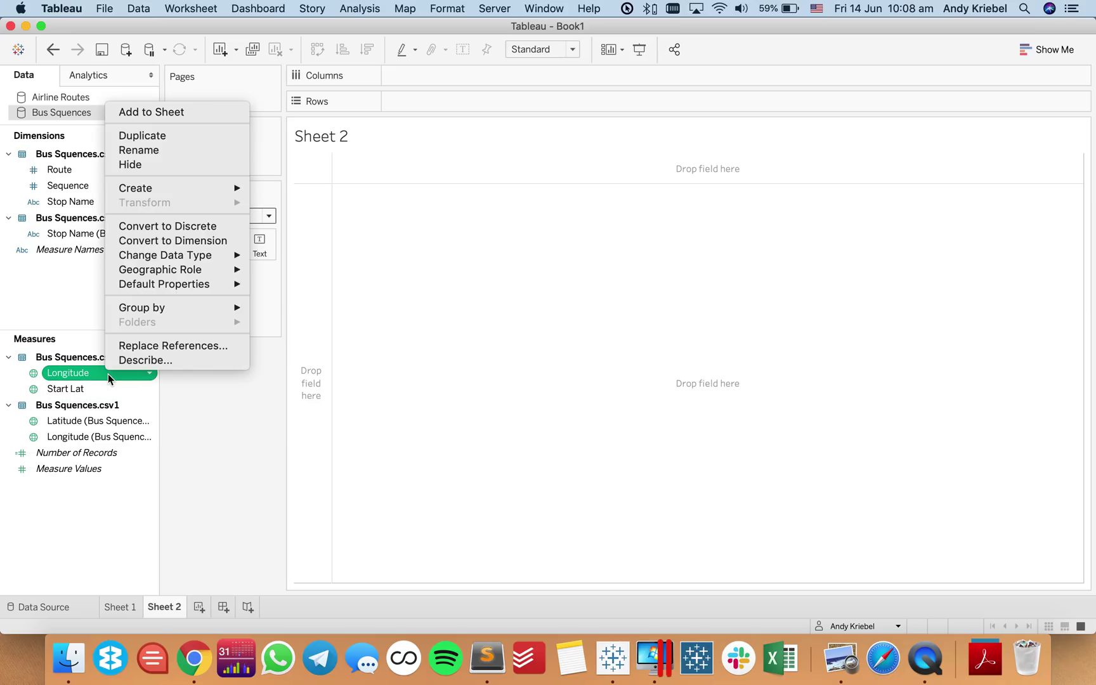
{"action": "left_click", "coordinate": [152, 164]}
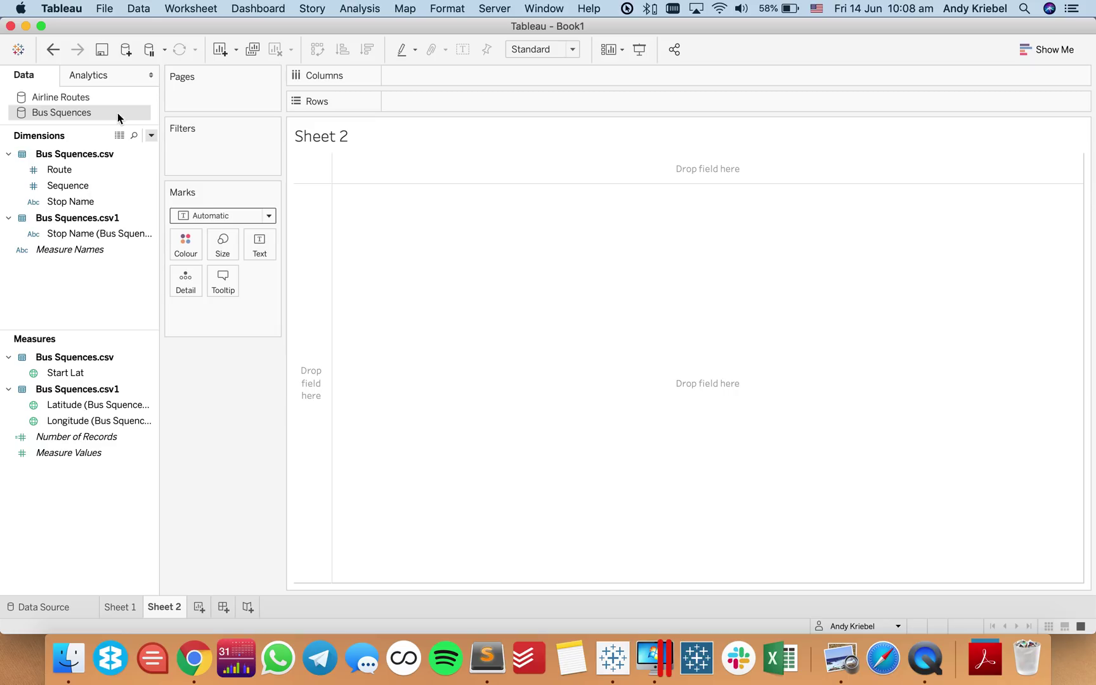
{"action": "left_click", "coordinate": [53, 49]}
Rename the Longitude measure from Bus Squences.csv as Start Lon
{"action": "right_click", "coordinate": [105, 375]}
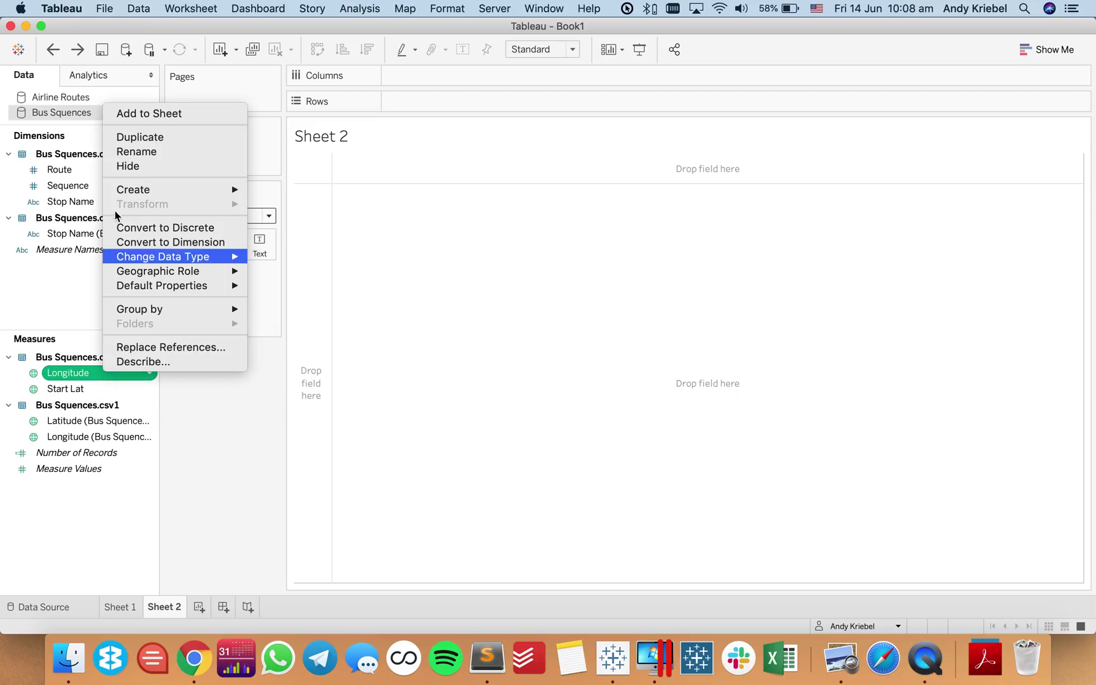
{"action": "left_click", "coordinate": [143, 156]}
{"action": "type", "text": "Start"}
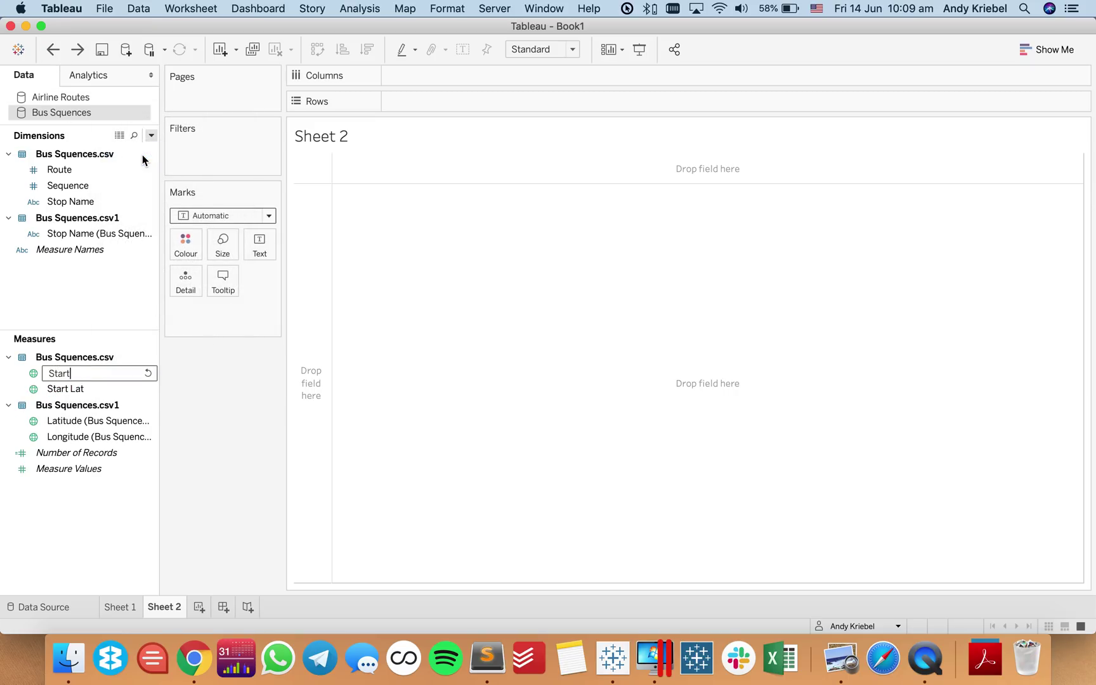
{"action": "type", "text": " Lob"}
{"action": "key", "text": "Return"}
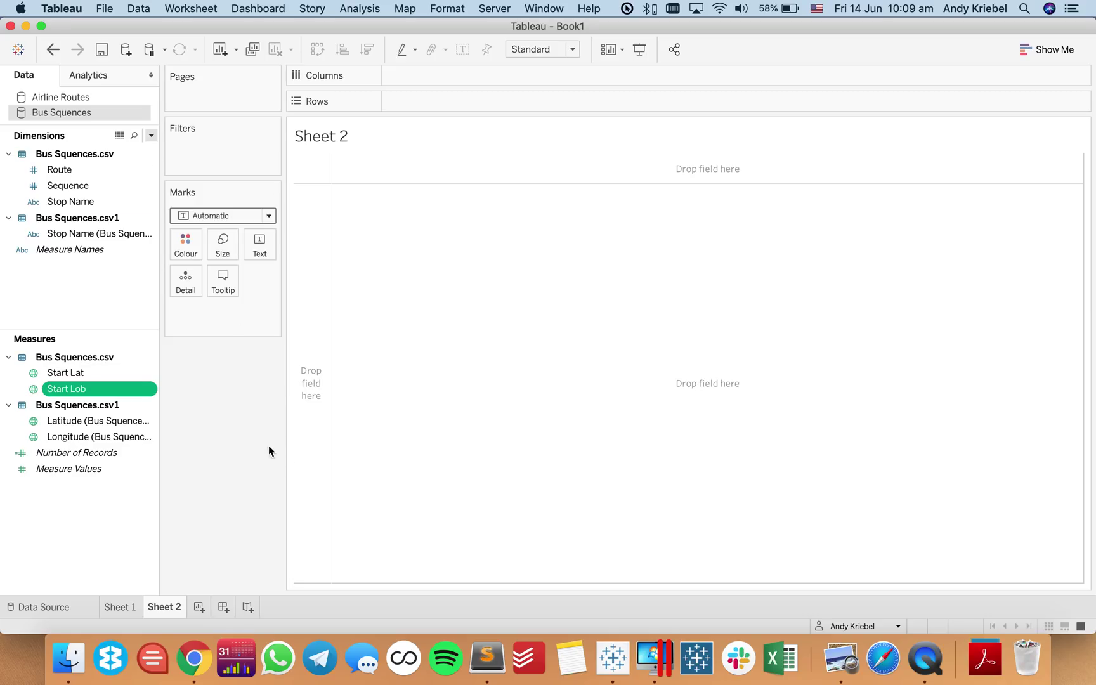
{"action": "left_click", "coordinate": [67, 391]}
{"action": "type", "text": "n"}
{"action": "key", "text": "Return"}
Rename the Latitude measure from Bus Squences.csv1 as Dest Lat
{"action": "left_click", "coordinate": [94, 422]}
{"action": "right_click", "coordinate": [94, 424]}
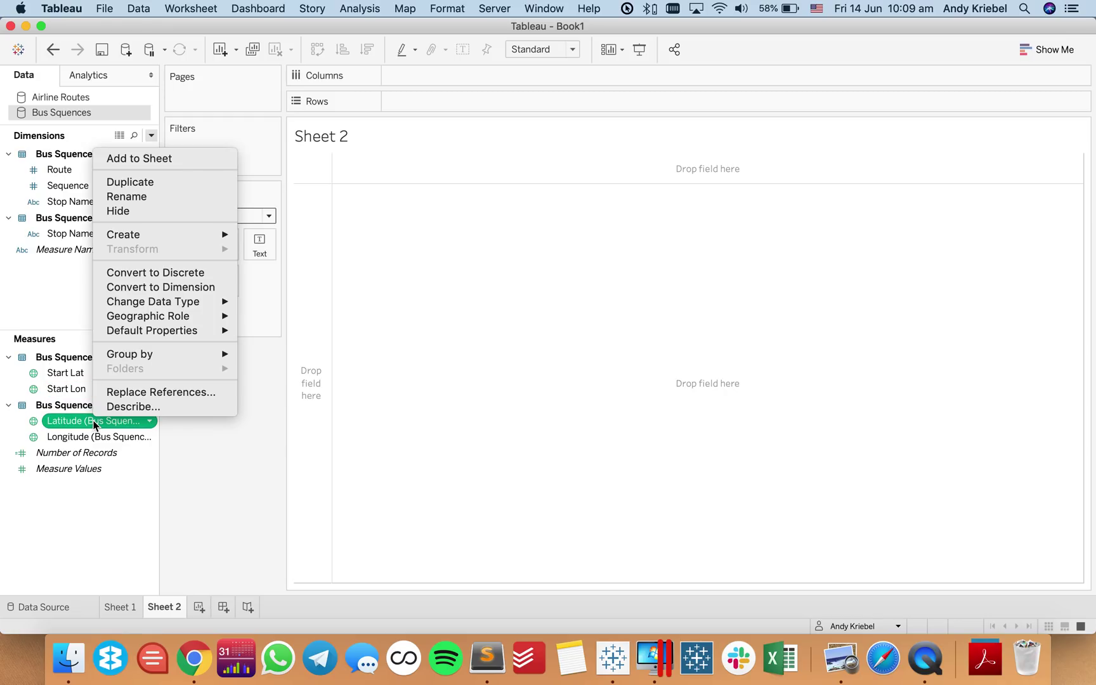
{"action": "left_click", "coordinate": [126, 196]}
{"action": "type", "text": "Dest"}
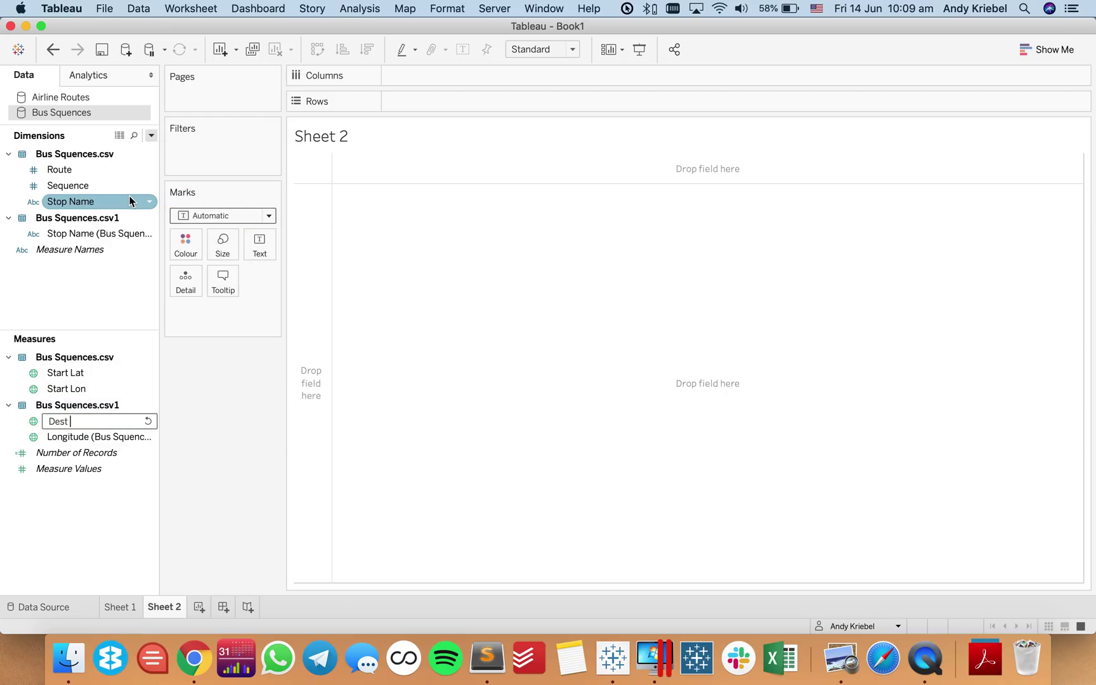
{"action": "type", "text": " Lat"}
{"action": "key", "text": "Return"}
Rename the Longitude measure from Bus Squences.csv1 as Dest Lon
{"action": "right_click", "coordinate": [113, 438]}
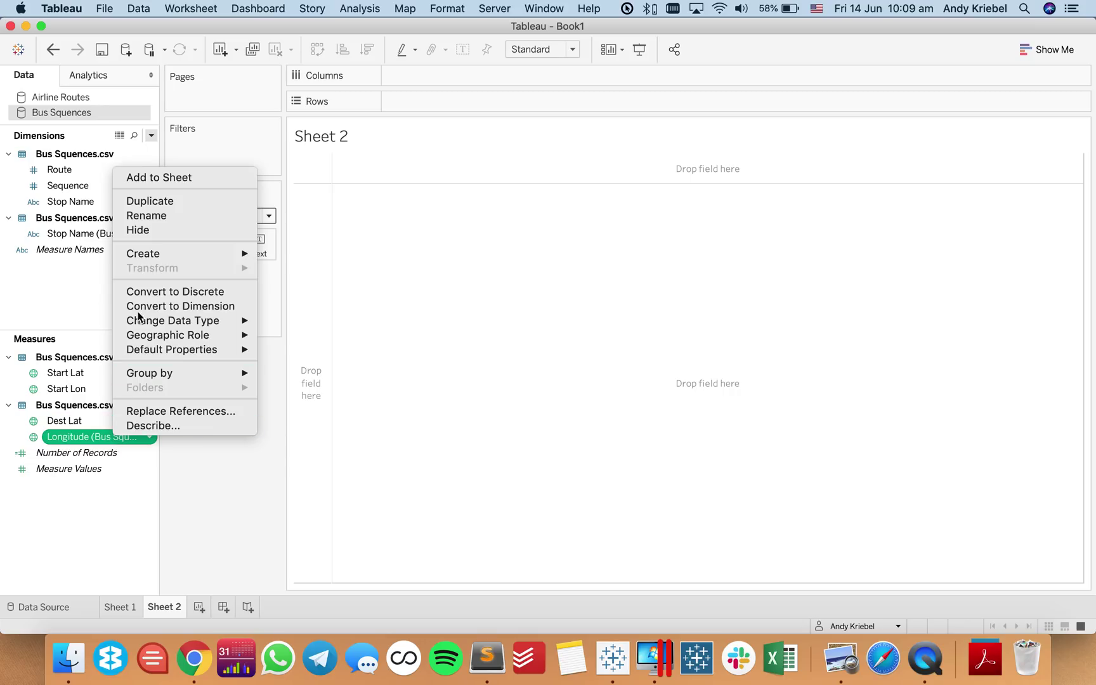
{"action": "left_click", "coordinate": [156, 221]}
{"action": "type", "text": "D"}
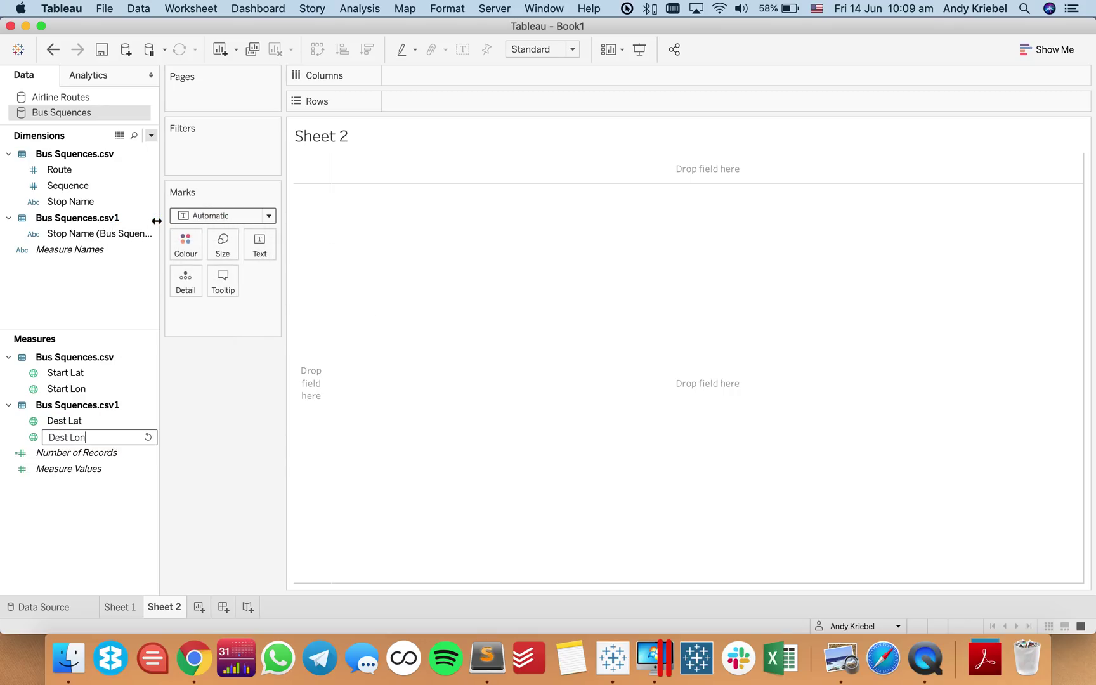
{"action": "type", "text": "est Lon"}
{"action": "key", "text": "Return"}
Create a calculated field named Start Point in the Bus Squences data source
{"action": "left_click", "coordinate": [79, 291]}
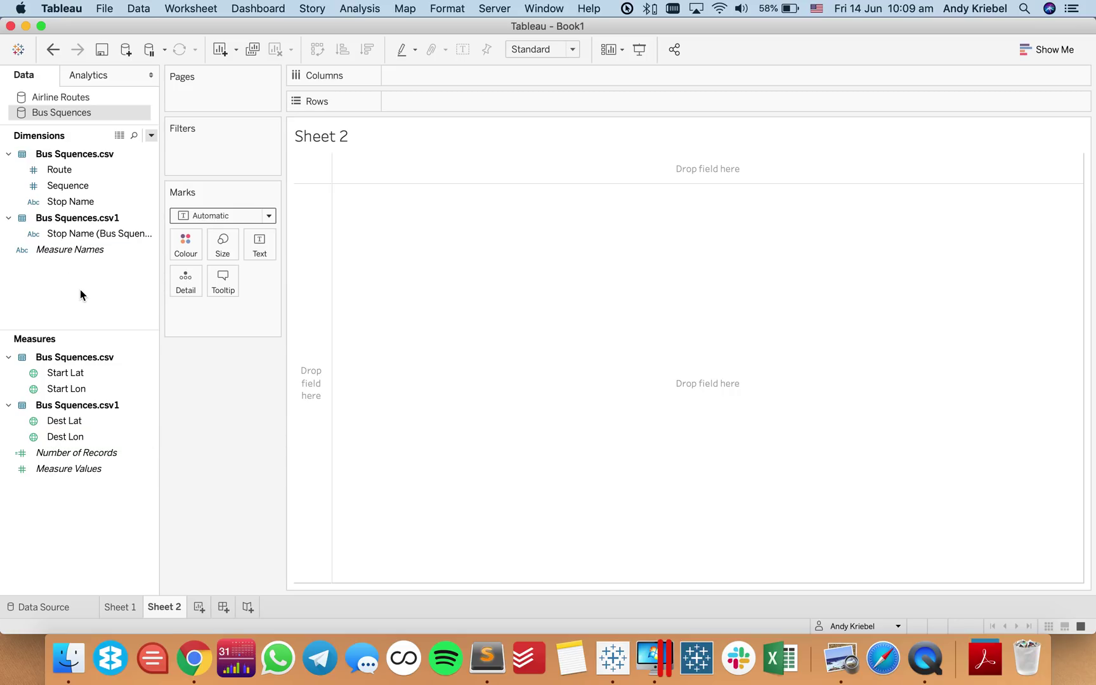
{"action": "right_click", "coordinate": [80, 290]}
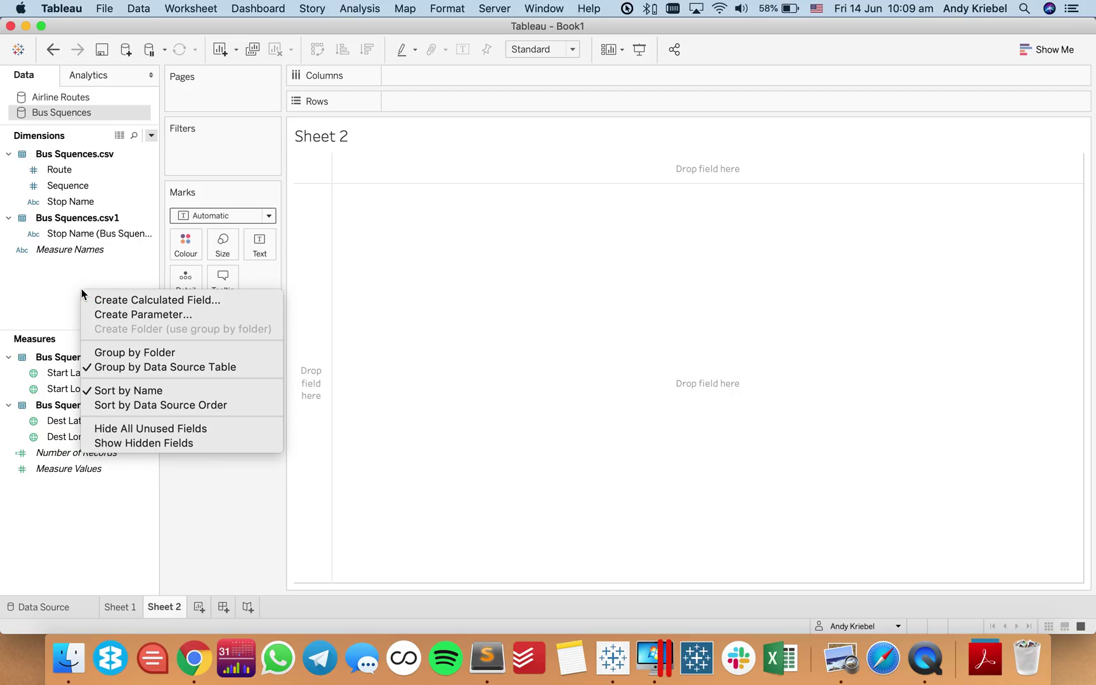
{"action": "left_click", "coordinate": [110, 294]}
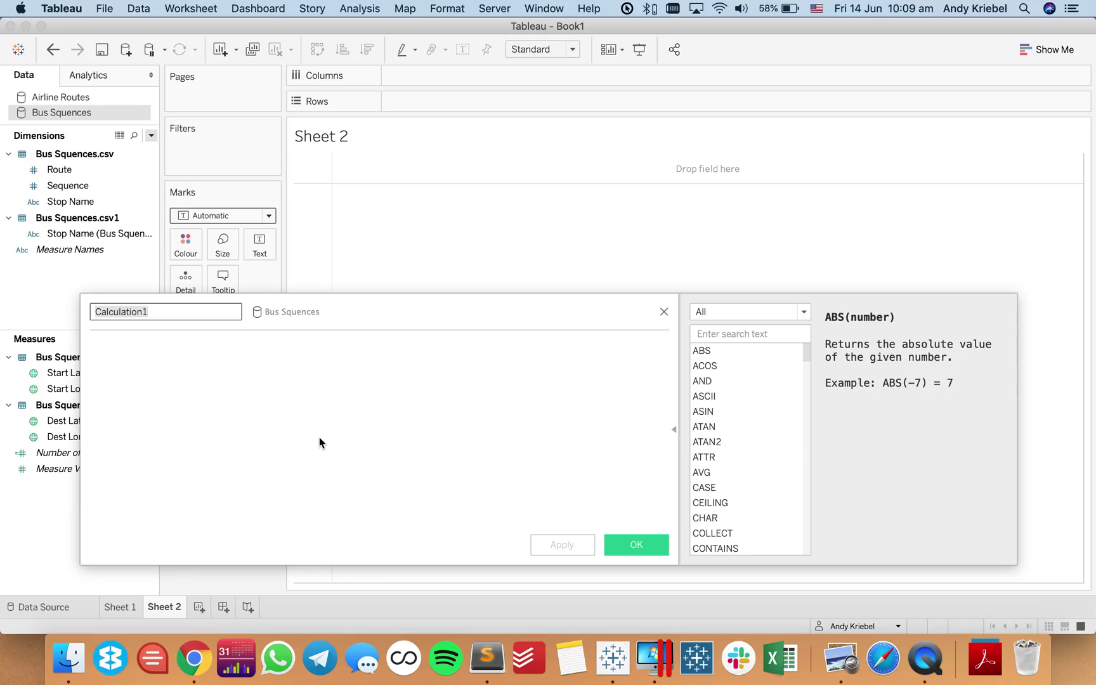
{"action": "type", "text": "Start"}
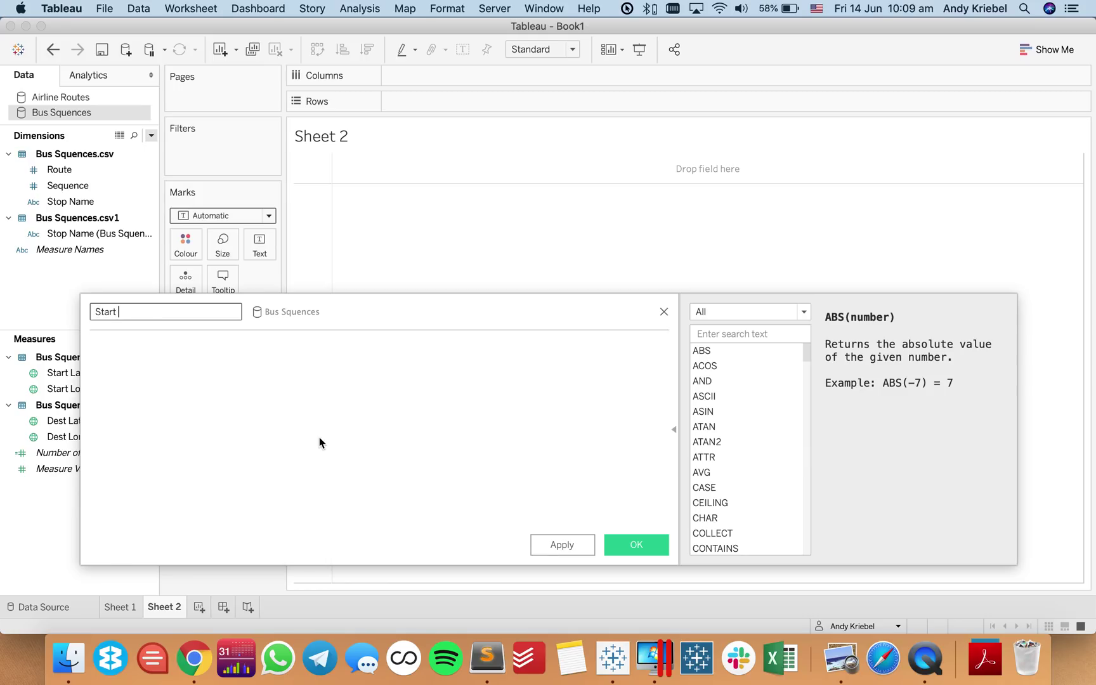
{"action": "type", "text": " Point"}
{"action": "key", "text": "Tab"}
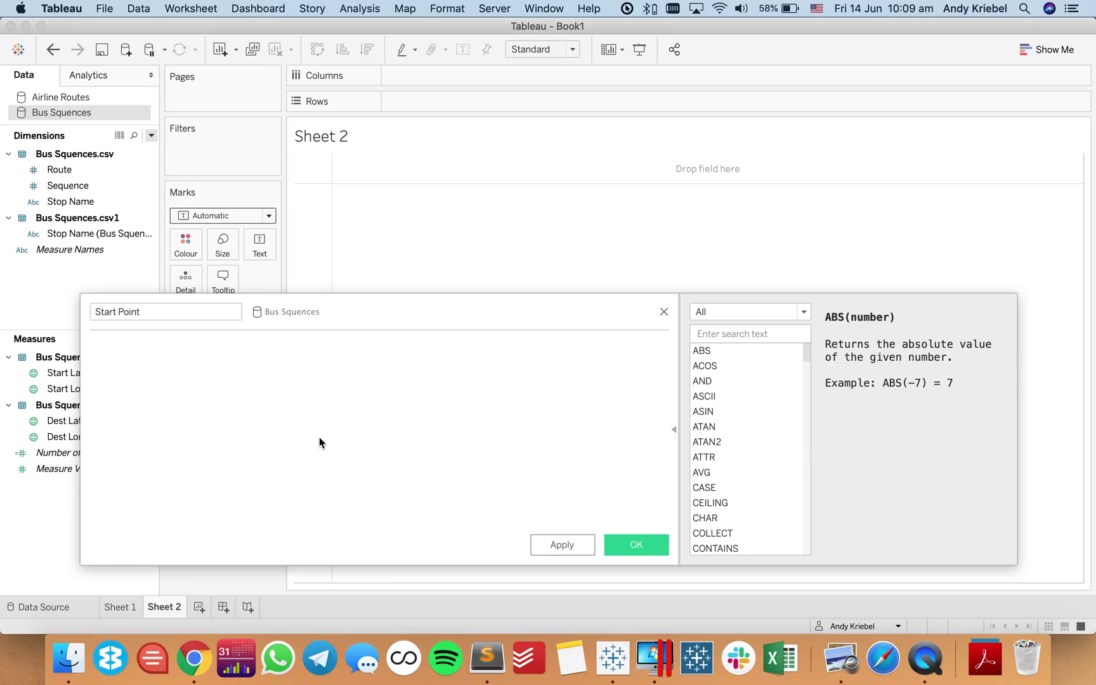
Define the Start Point calculation as MAKEPOINT([Start Lat],[Start Lon]) and save it
{"action": "type", "text": "make"}
{"action": "key", "text": "Down"}
{"action": "key", "text": "Down"}
{"action": "key", "text": "Down"}
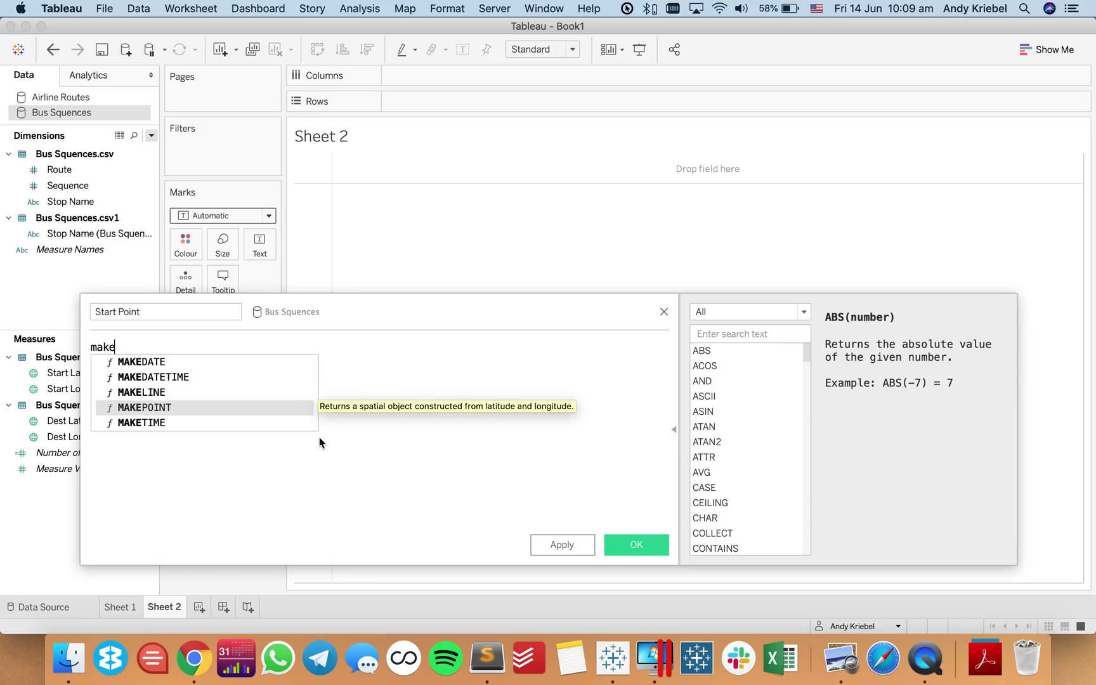
{"action": "key", "text": "Return"}
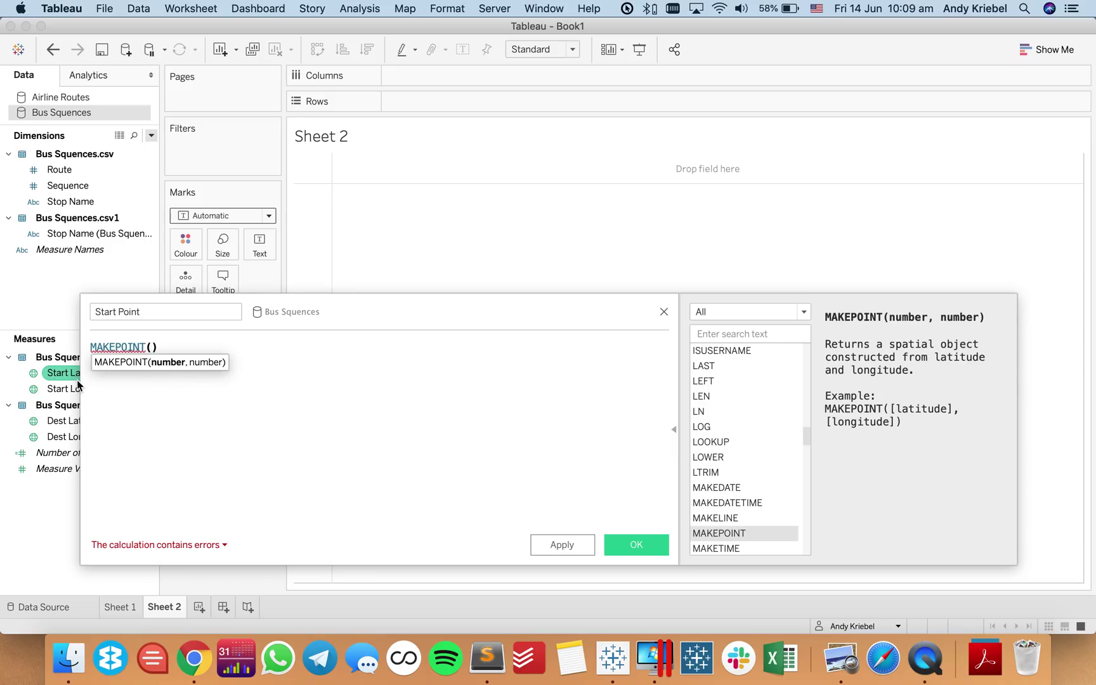
{"action": "type", "text": "star"}
{"action": "key", "text": "Return"}
{"action": "type", "text": ",sta"}
{"action": "key", "text": "Down"}
{"action": "key", "text": "Return"}
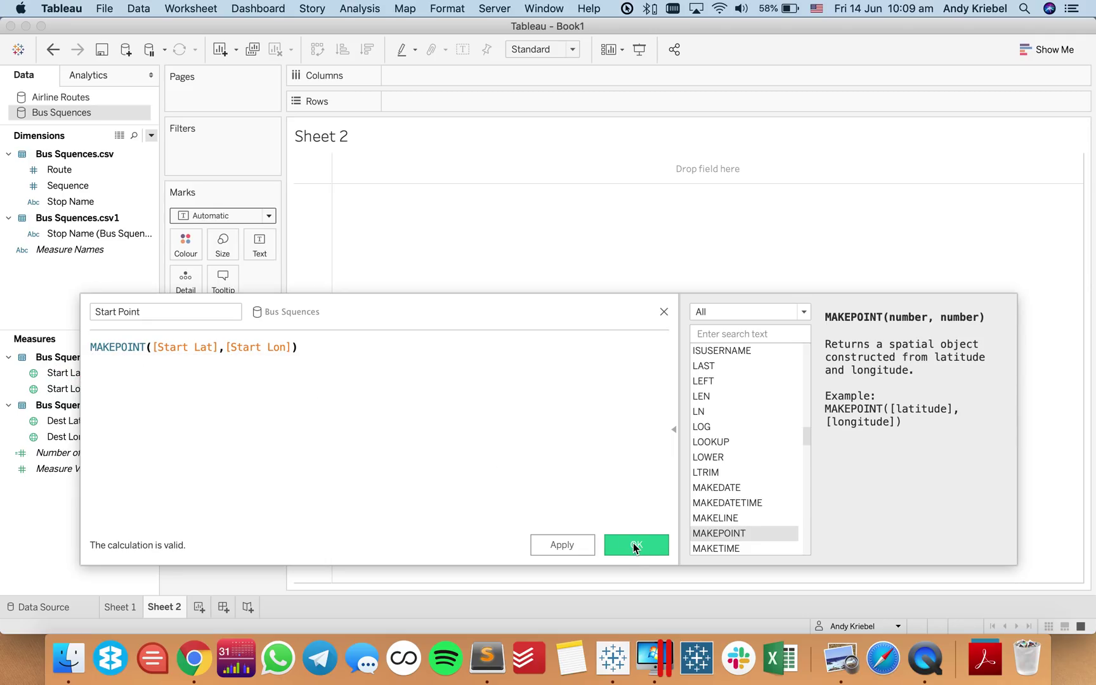
{"action": "left_click", "coordinate": [634, 543]}
Plot Start Point as a map on Sheet 2 and reduce the size of its marks
{"action": "double_click", "coordinate": [66, 453]}
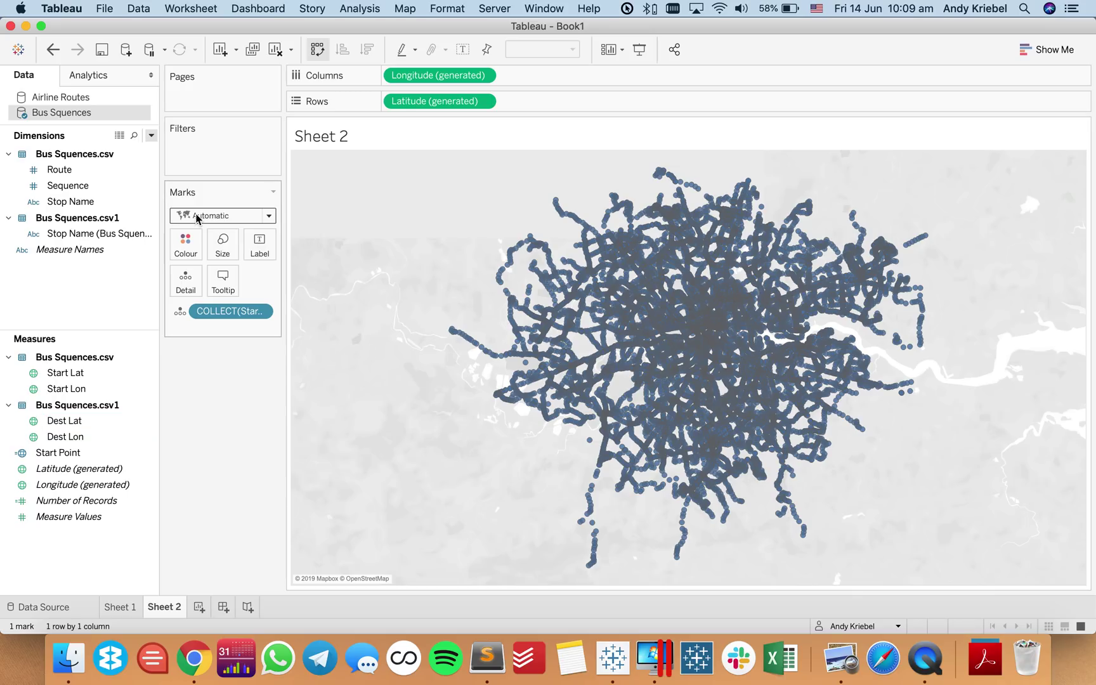
{"action": "left_click", "coordinate": [227, 249]}
{"action": "left_click_drag", "start_coordinate": [246, 282], "coordinate": [220, 283]}
Colour the Start Point marks red, lower their opacity and set their border to None
{"action": "left_click", "coordinate": [185, 244]}
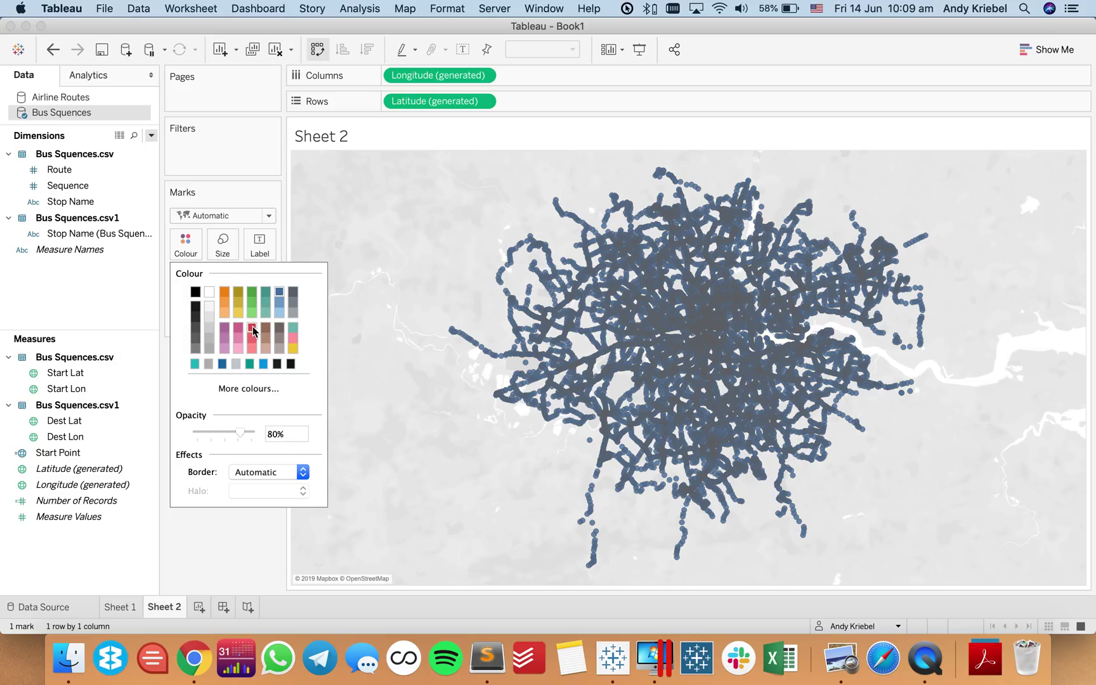
{"action": "left_click_drag", "start_coordinate": [240, 432], "coordinate": [227, 431]}
{"action": "left_click", "coordinate": [257, 475]}
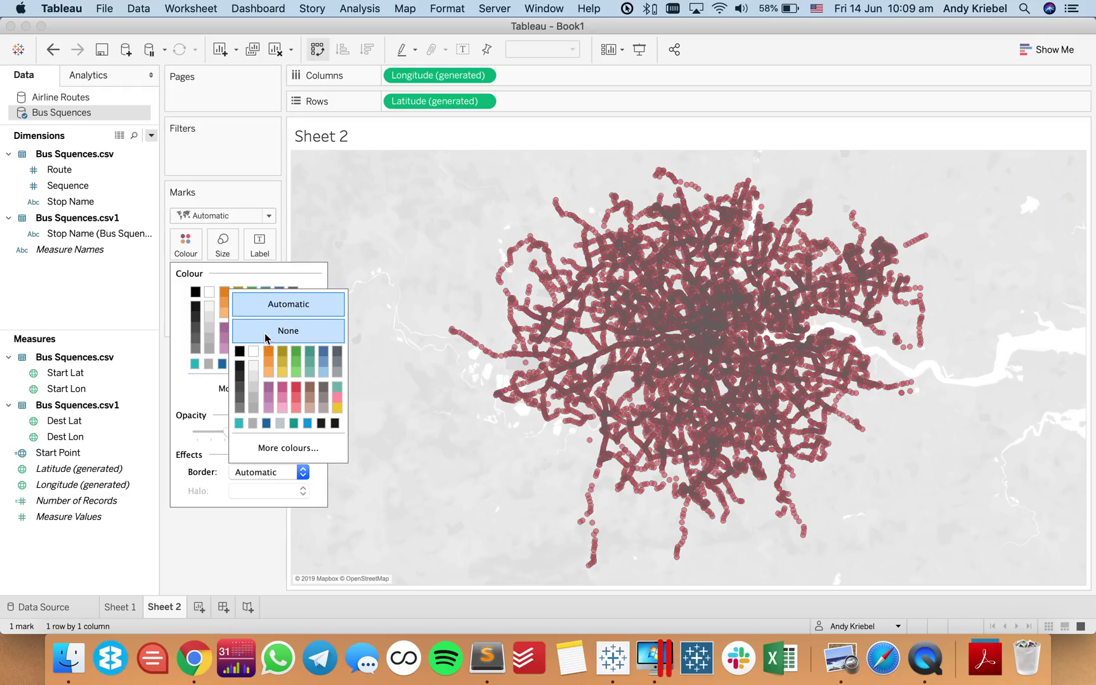
{"action": "left_click", "coordinate": [279, 331]}
{"action": "left_click", "coordinate": [127, 312]}
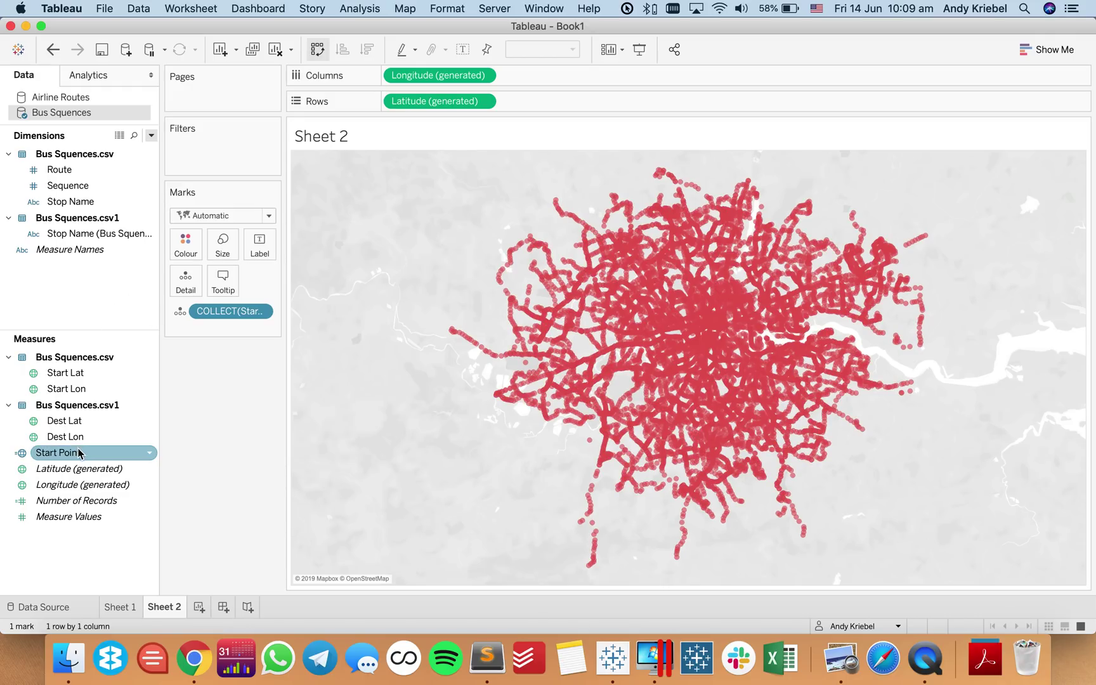
Create a calculated field named End Point in Bus Squences and start its formula with the MAKEPOINT function
{"action": "right_click", "coordinate": [93, 315]}
{"action": "left_click", "coordinate": [129, 324]}
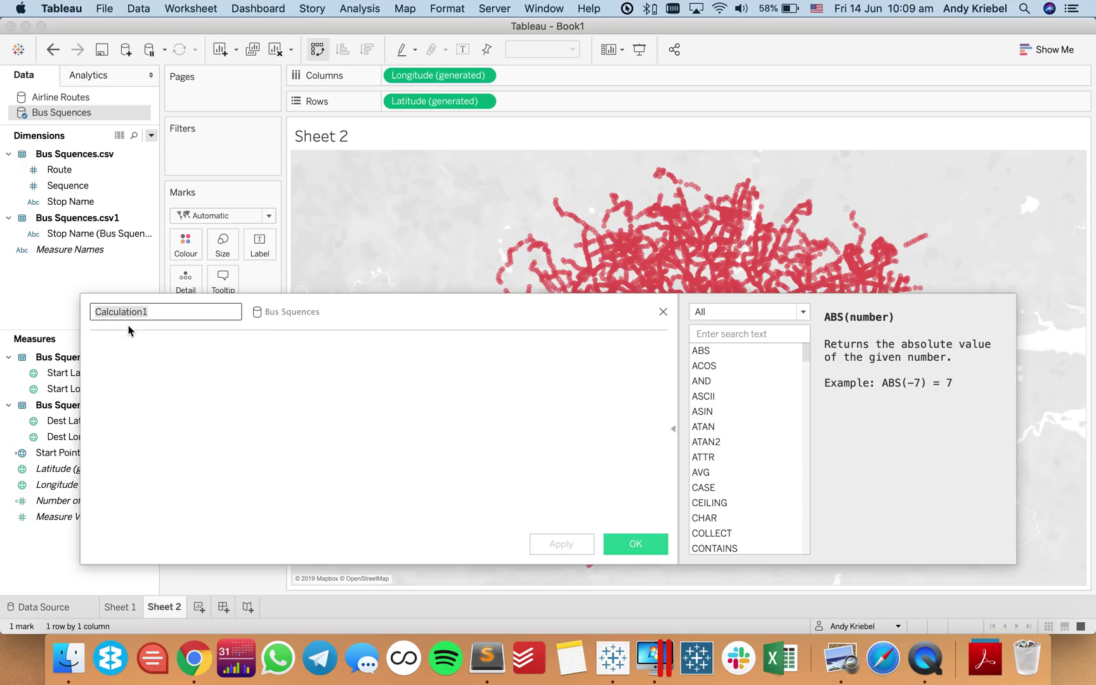
{"action": "type", "text": "End Point"}
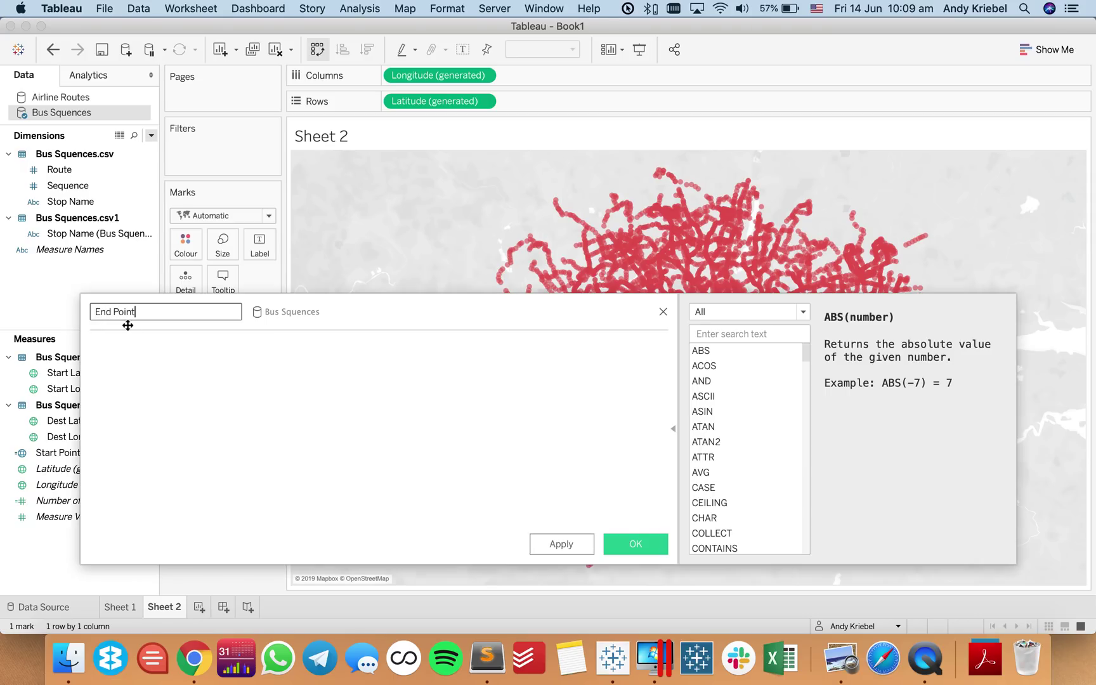
{"action": "key", "text": "Tab"}
{"action": "type", "text": "make"}
{"action": "key", "text": "Down"}
{"action": "key", "text": "Down"}
{"action": "key", "text": "Down"}
{"action": "key", "text": "Return"}
{"action": "type", "text": "Start"}
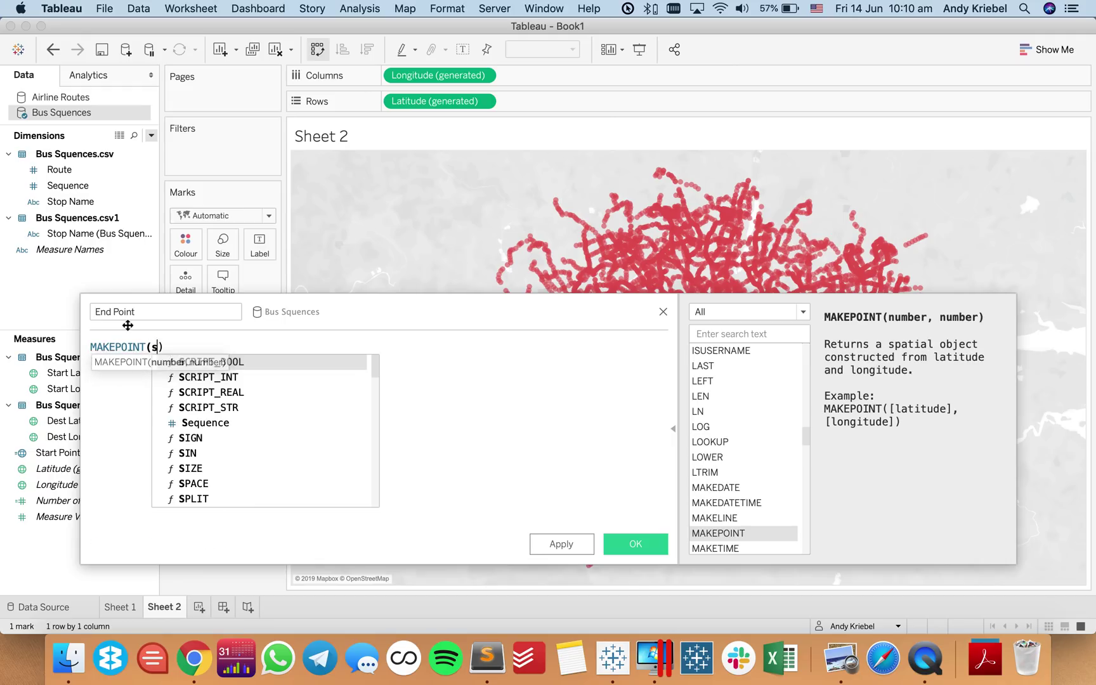
{"action": "key", "text": "BackSpace"}
{"action": "key", "text": "BackSpace"}
{"action": "key", "text": "BackSpace"}
{"action": "key", "text": "BackSpace"}
{"action": "key", "text": "BackSpace"}
{"action": "type", "text": "end"}
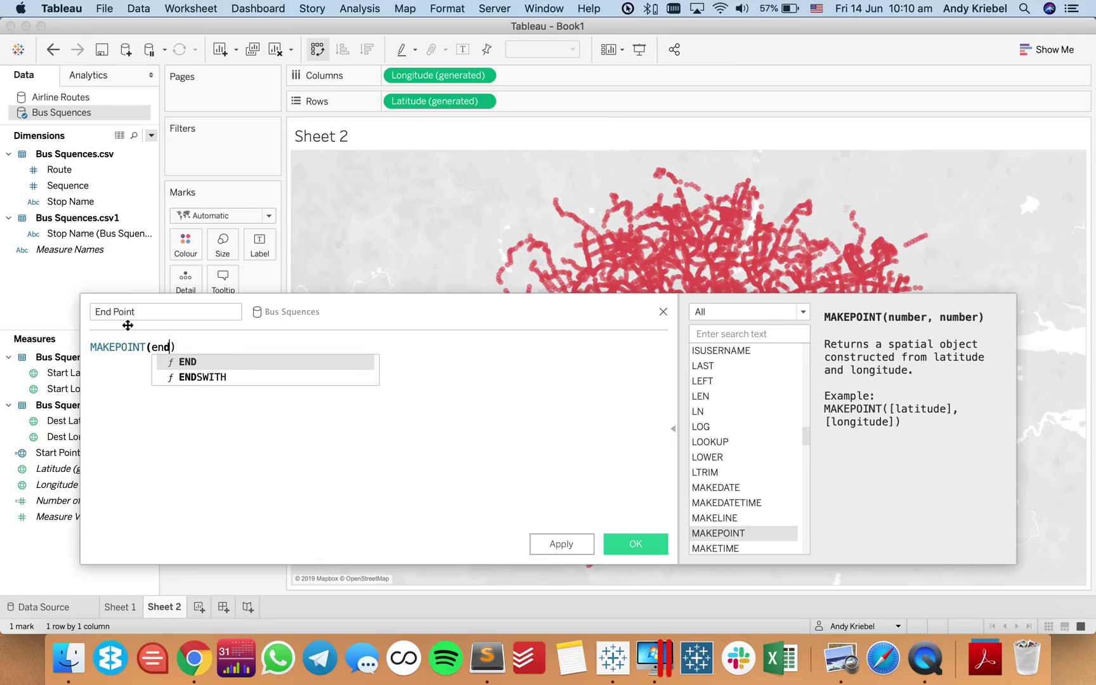
{"action": "key", "text": "BackSpace"}
{"action": "key", "text": "BackSpace"}
{"action": "key", "text": "BackSpace"}
Complete the End Point calculation as MAKEPOINT([Dest Lat],[Dest Lon]) and save it
{"action": "type", "text": "des"}
{"action": "key", "text": "Return"}
{"action": "type", "text": ",dest"}
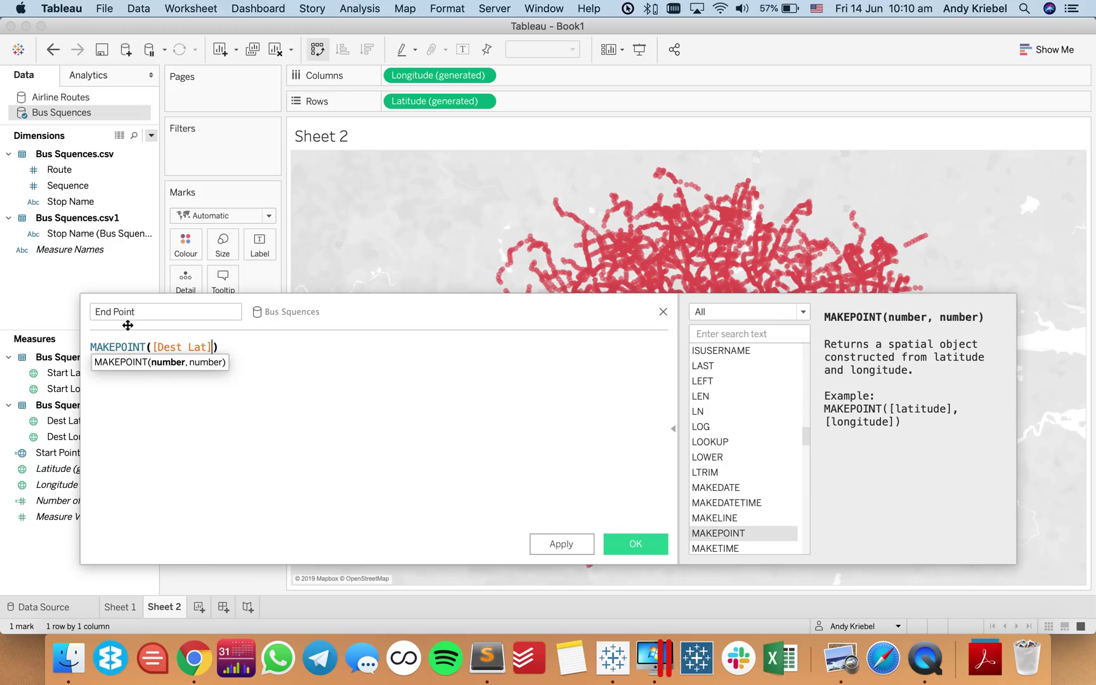
{"action": "key", "text": "Down"}
{"action": "key", "text": "Return"}
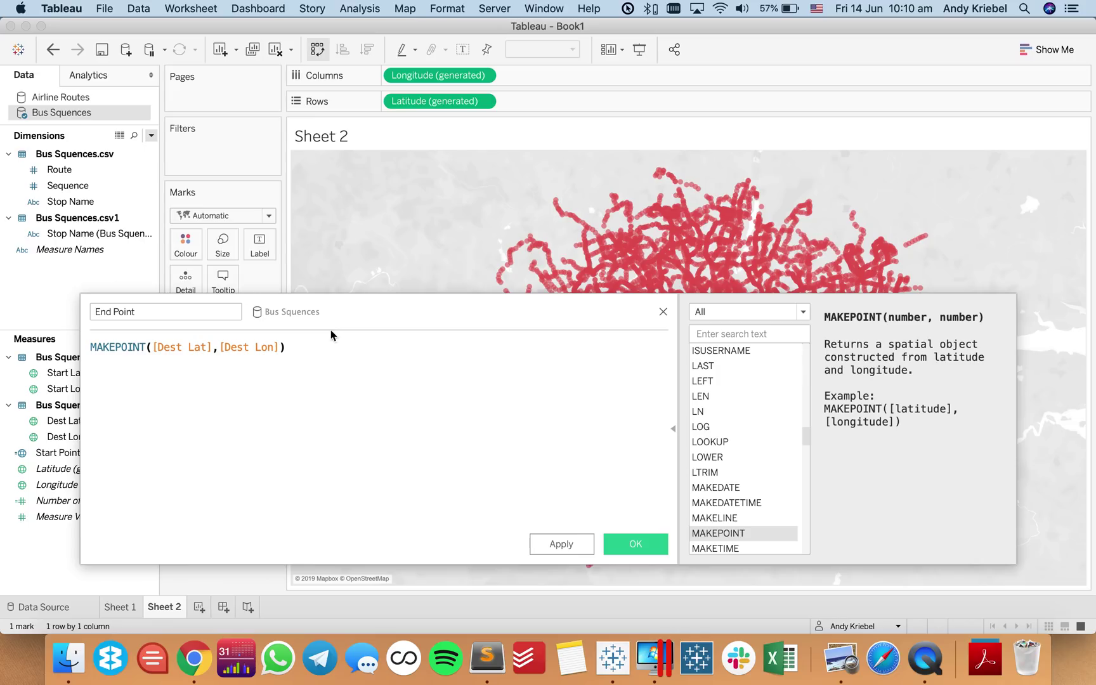
{"action": "left_click", "coordinate": [628, 543]}
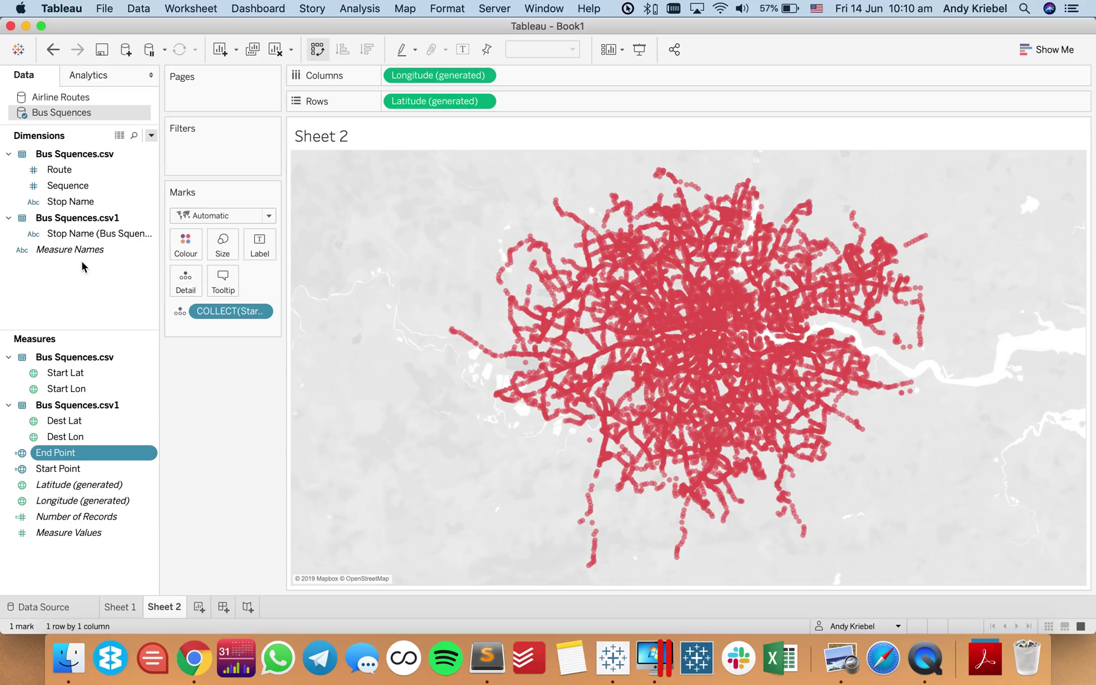
Create a calculated field named Route Line in Bus Squences and start its formula with the MAKELINE function
{"action": "right_click", "coordinate": [89, 296]}
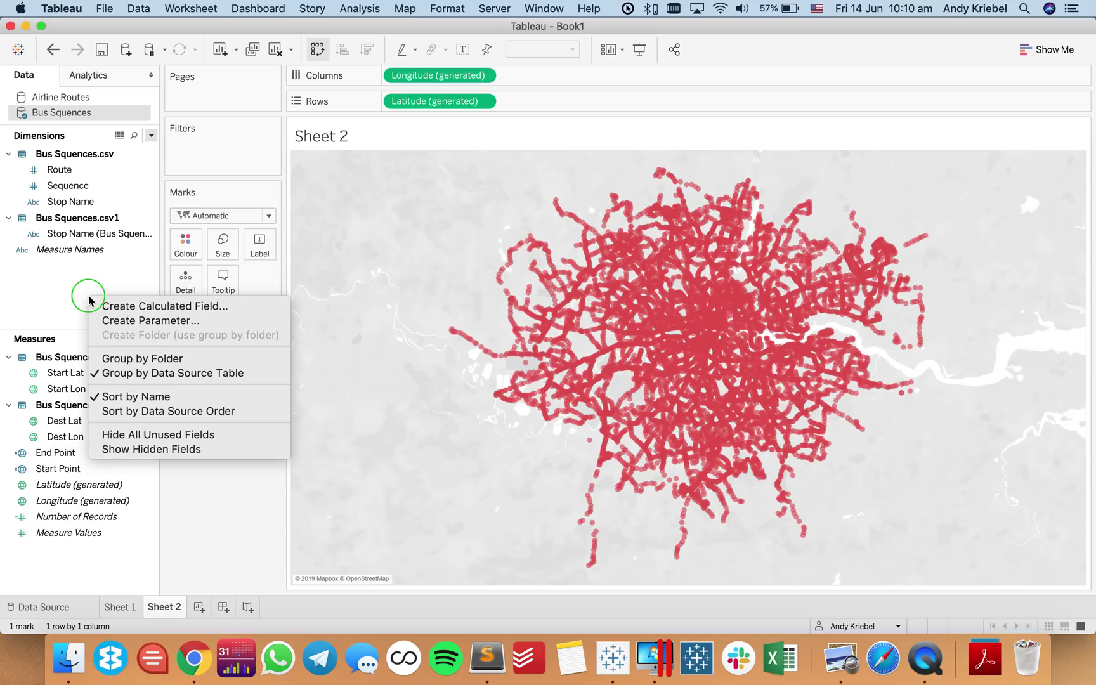
{"action": "left_click", "coordinate": [120, 306]}
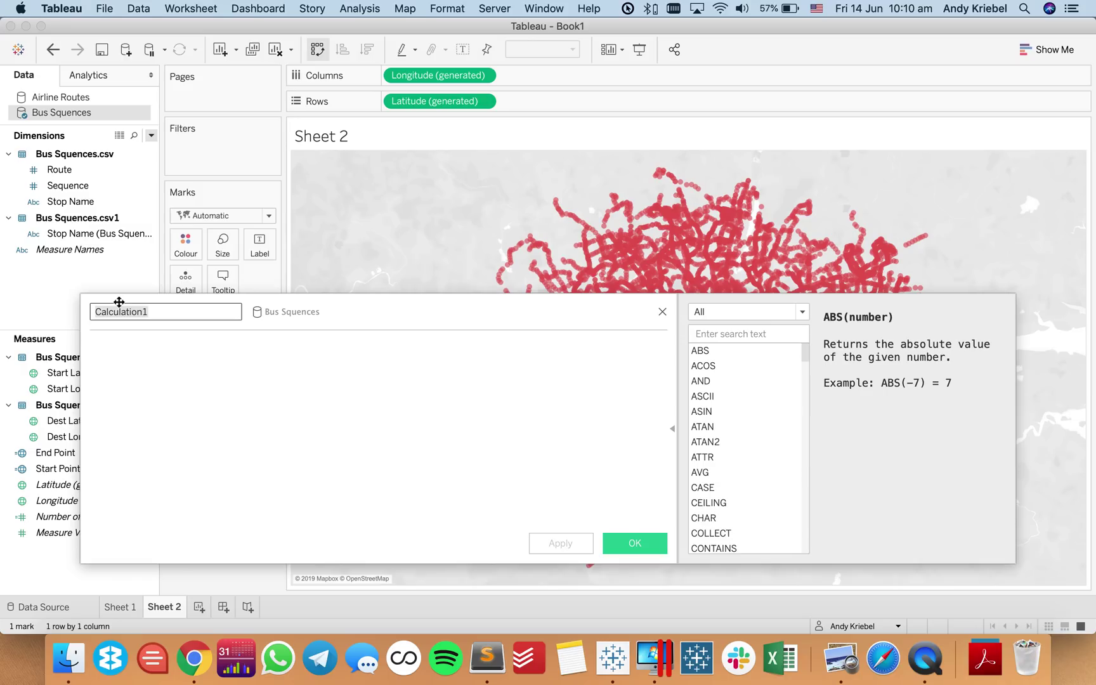
{"action": "type", "text": "Route L"}
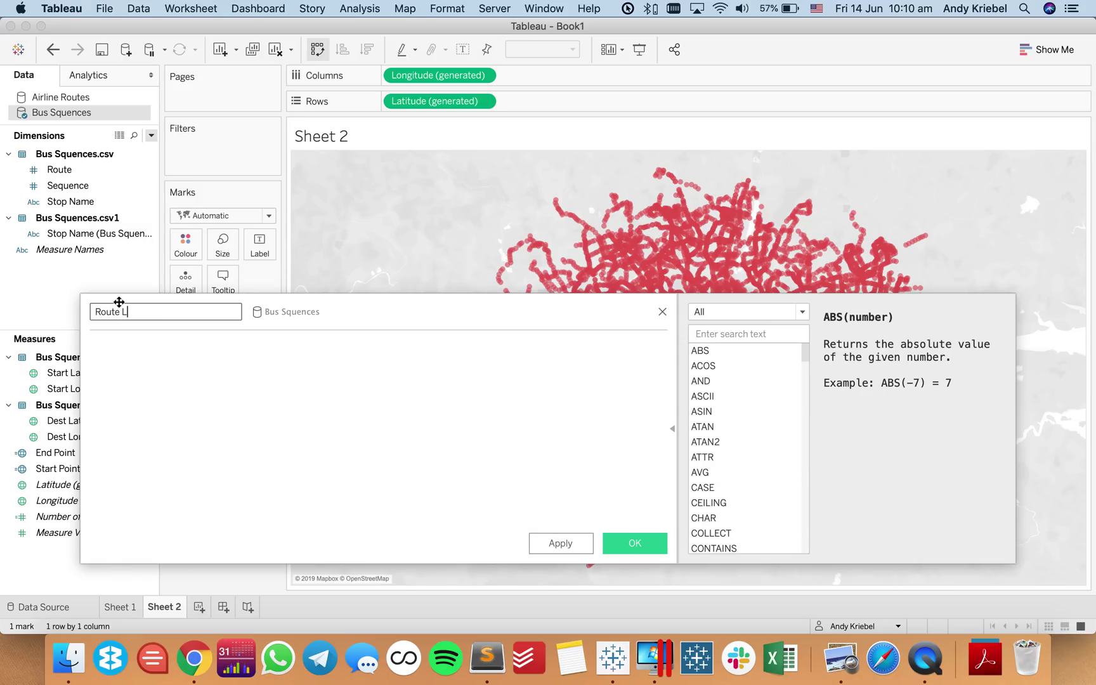
{"action": "key", "text": "Tab"}
{"action": "type", "text": "make"}
{"action": "key", "text": "Down"}
{"action": "key", "text": "Down"}
{"action": "key", "text": "Down"}
{"action": "key", "text": "Down"}
{"action": "key", "text": "Up"}
{"action": "key", "text": "Up"}
{"action": "key", "text": "Return"}
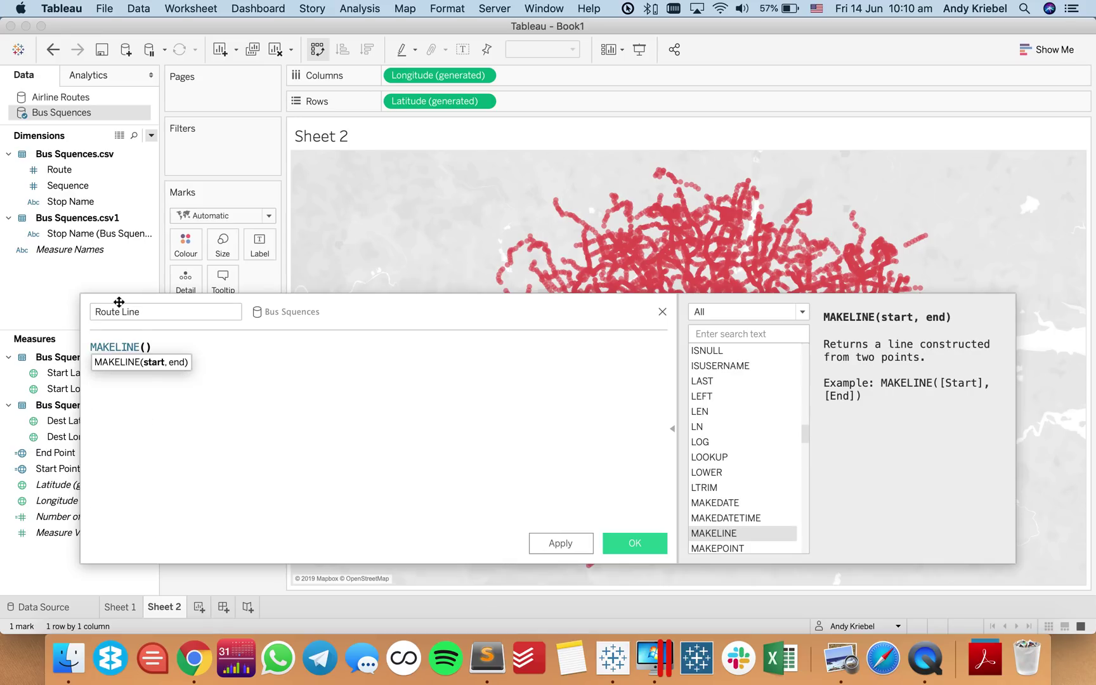
Complete the Route Line calculation as MAKELINE([Start Point],[End Point]) and save it
{"action": "type", "text": "star"}
{"action": "key", "text": "Down"}
{"action": "key", "text": "Down"}
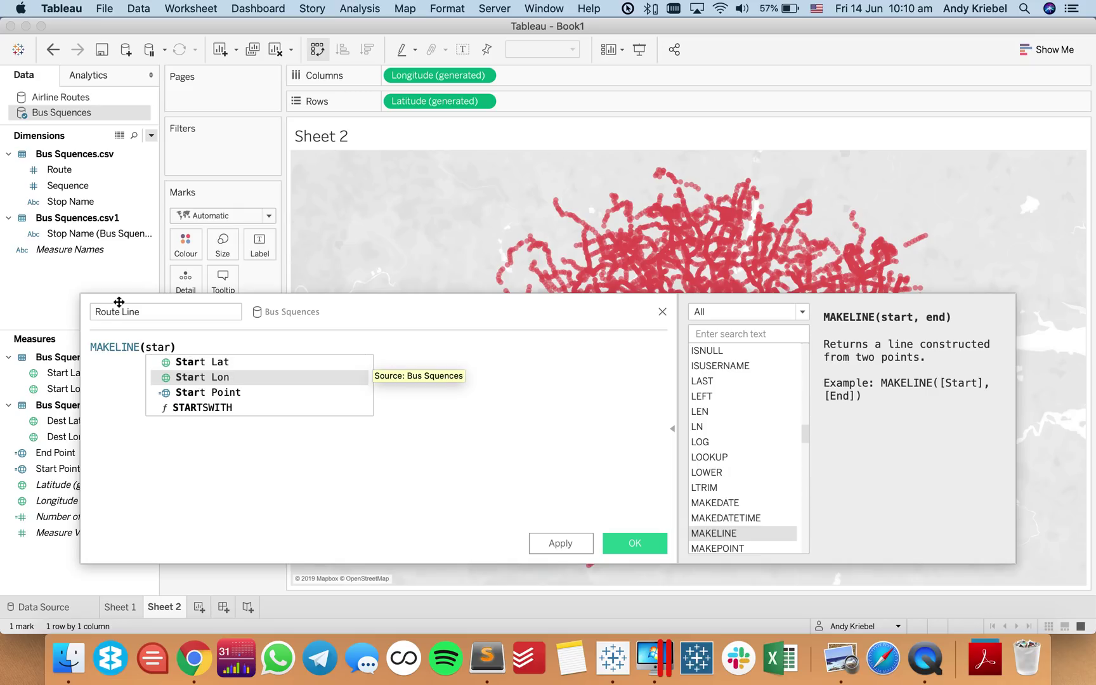
{"action": "key", "text": "Return"}
{"action": "type", "text": ",end"}
{"action": "key", "text": "Down"}
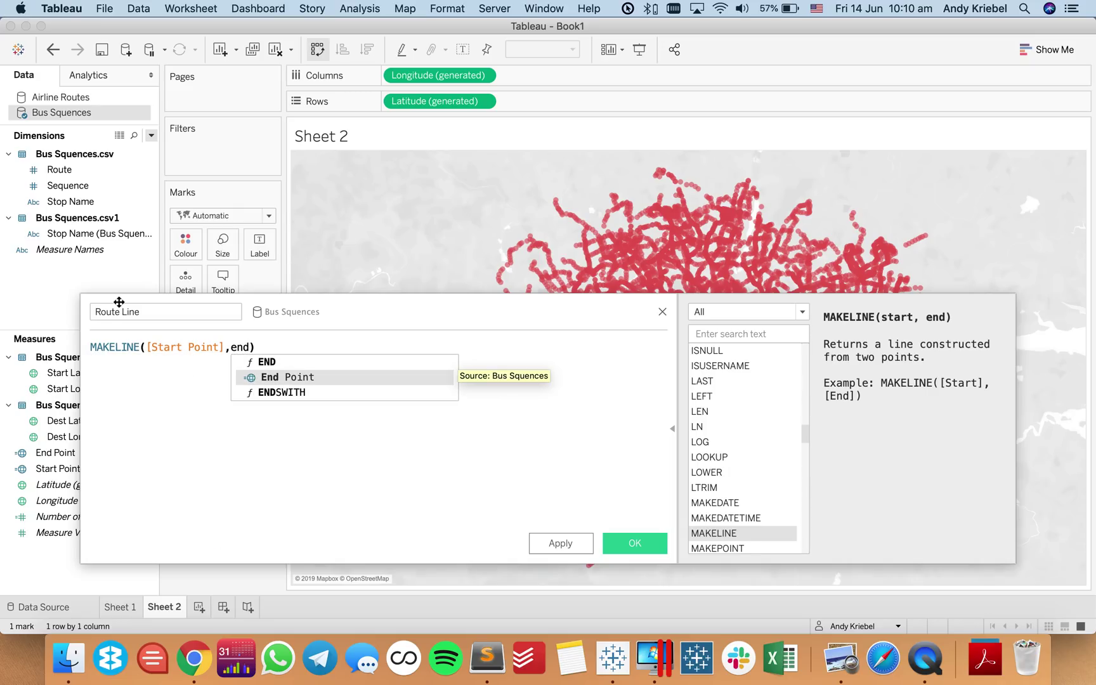
{"action": "key", "text": "Return"}
{"action": "left_click", "coordinate": [634, 543]}
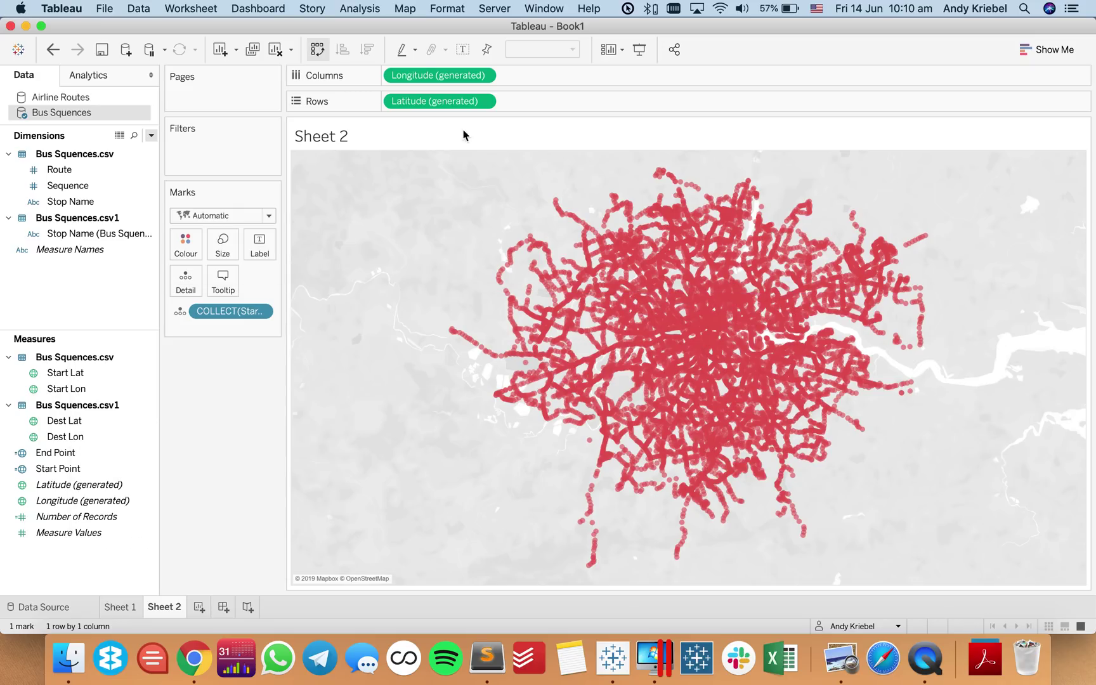
Clear Sheet 2 and plot the Route Line field on it as a map
{"action": "left_click", "coordinate": [275, 49]}
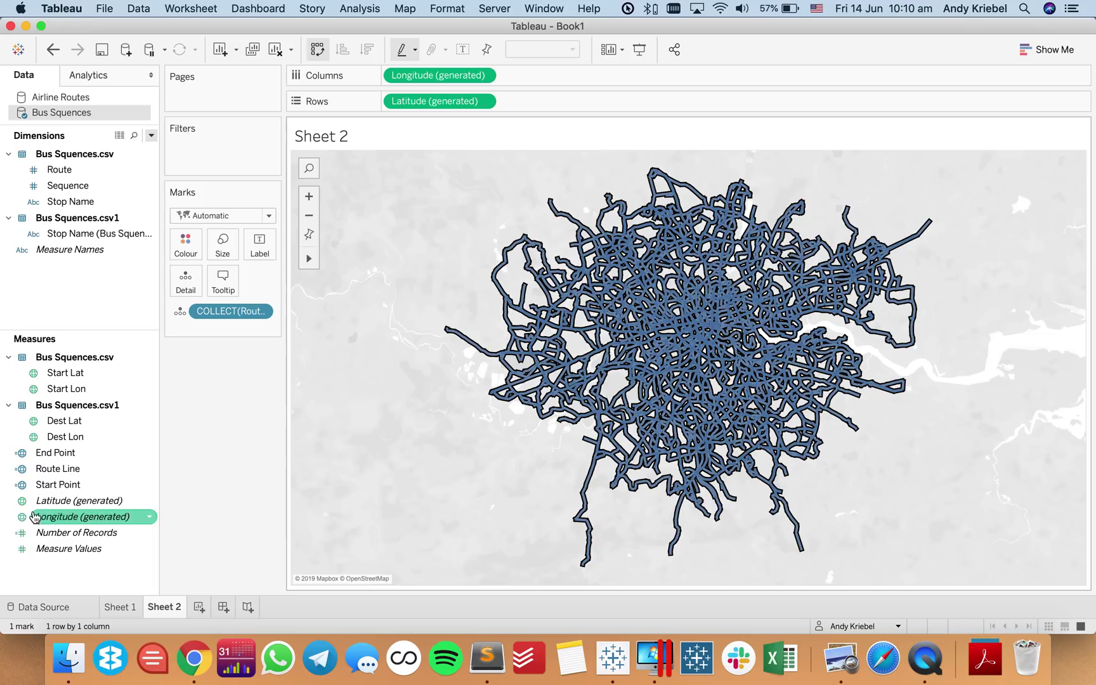
Colour the bus route lines red and set their border to None
{"action": "left_click", "coordinate": [184, 247]}
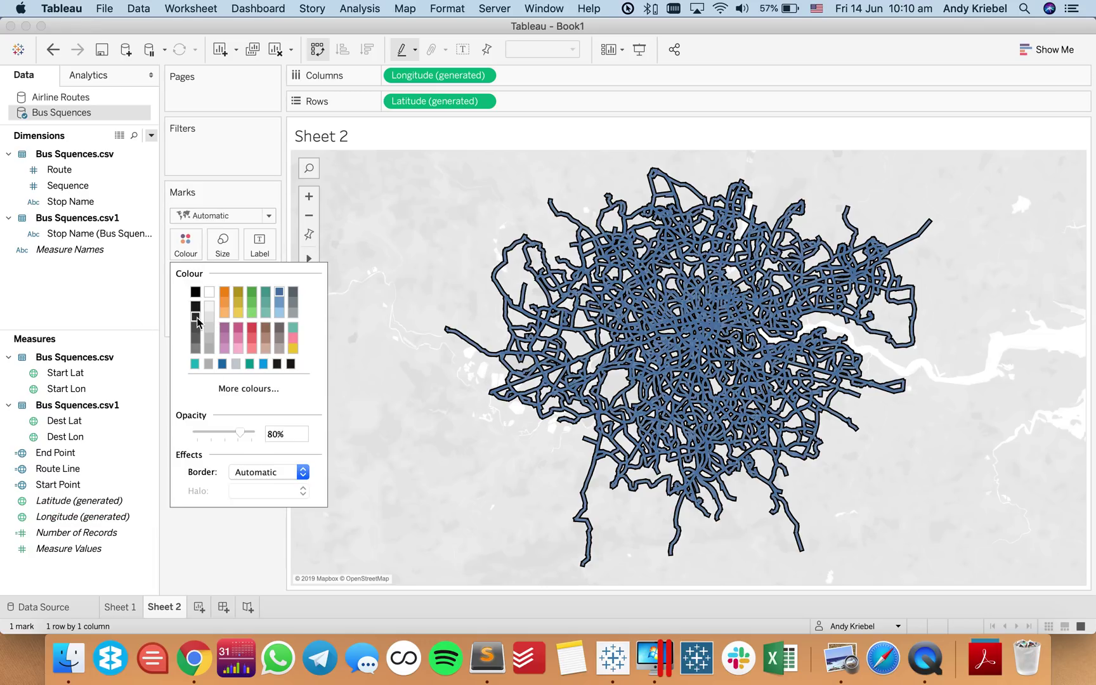
{"action": "left_click", "coordinate": [253, 352]}
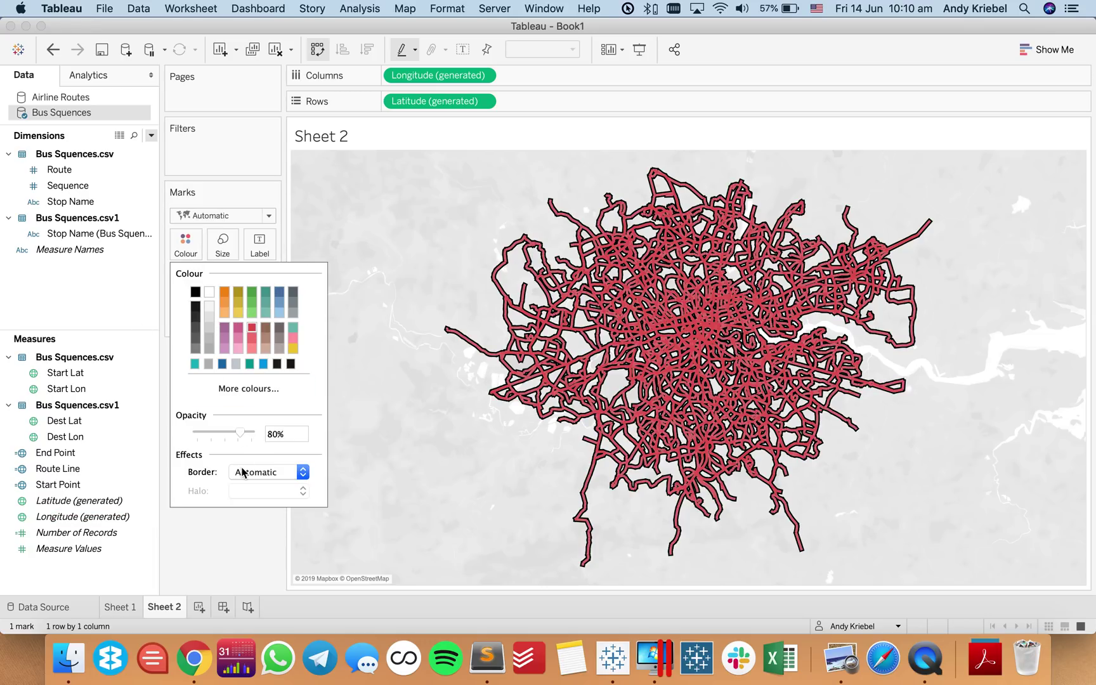
{"action": "left_click", "coordinate": [255, 472]}
{"action": "left_click", "coordinate": [273, 332]}
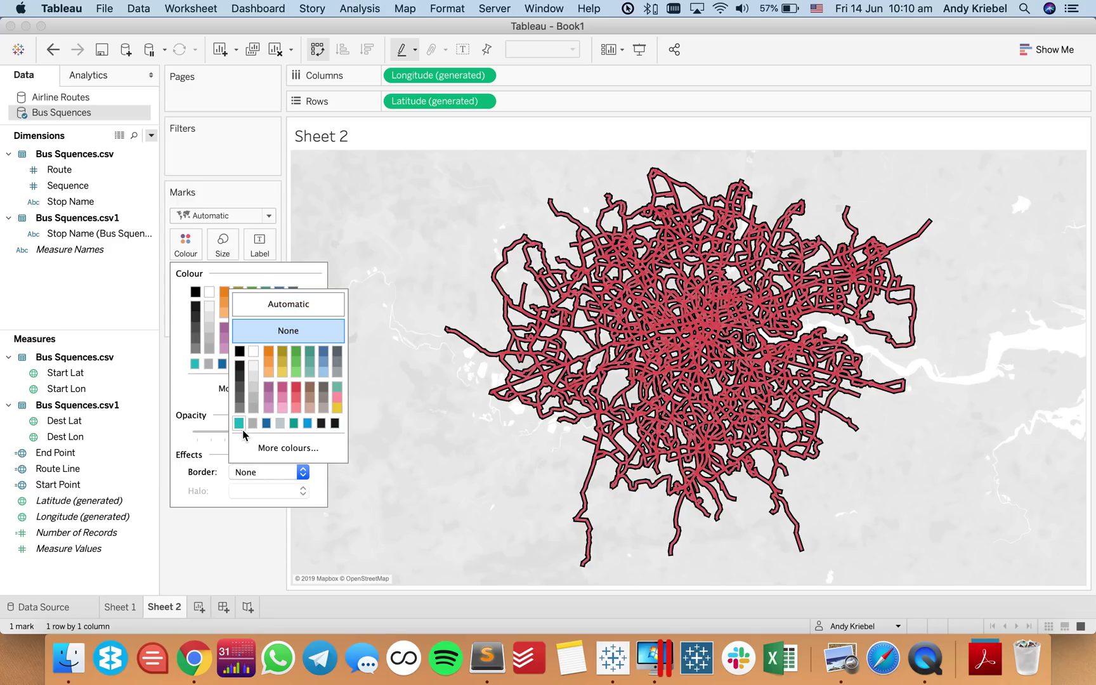
{"action": "left_click", "coordinate": [185, 415]}
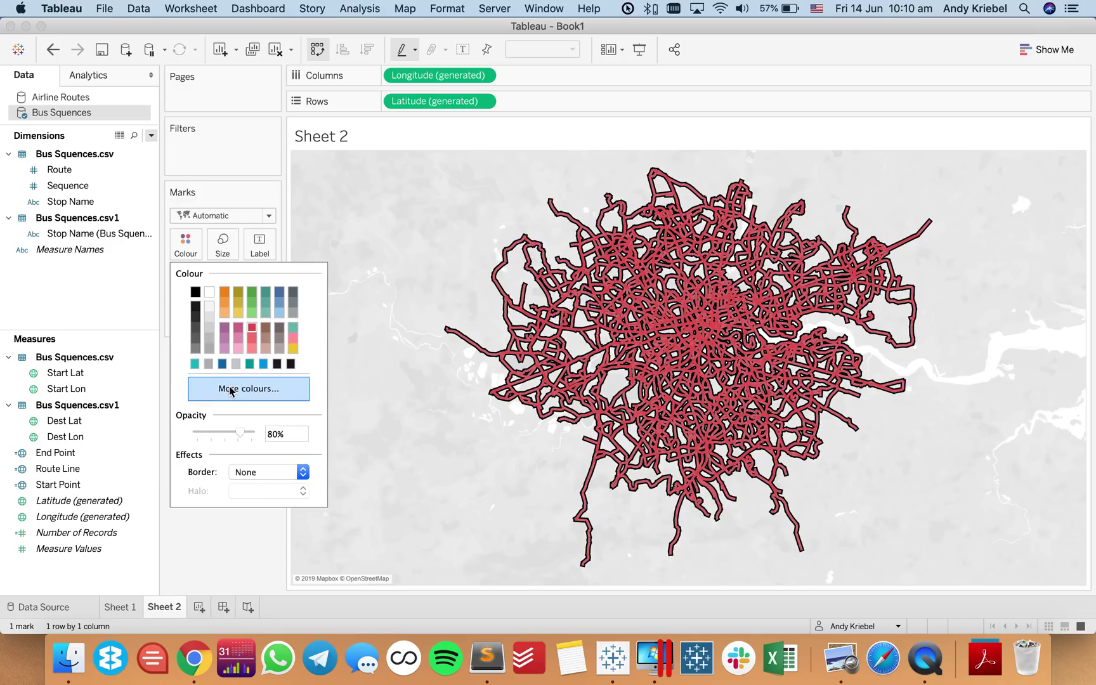
Reduce the route lines to the smallest size and add the Route dimension to the map's detail
{"action": "left_click", "coordinate": [222, 251]}
{"action": "left_click", "coordinate": [226, 255]}
{"action": "left_click_drag", "start_coordinate": [247, 282], "coordinate": [222, 287]}
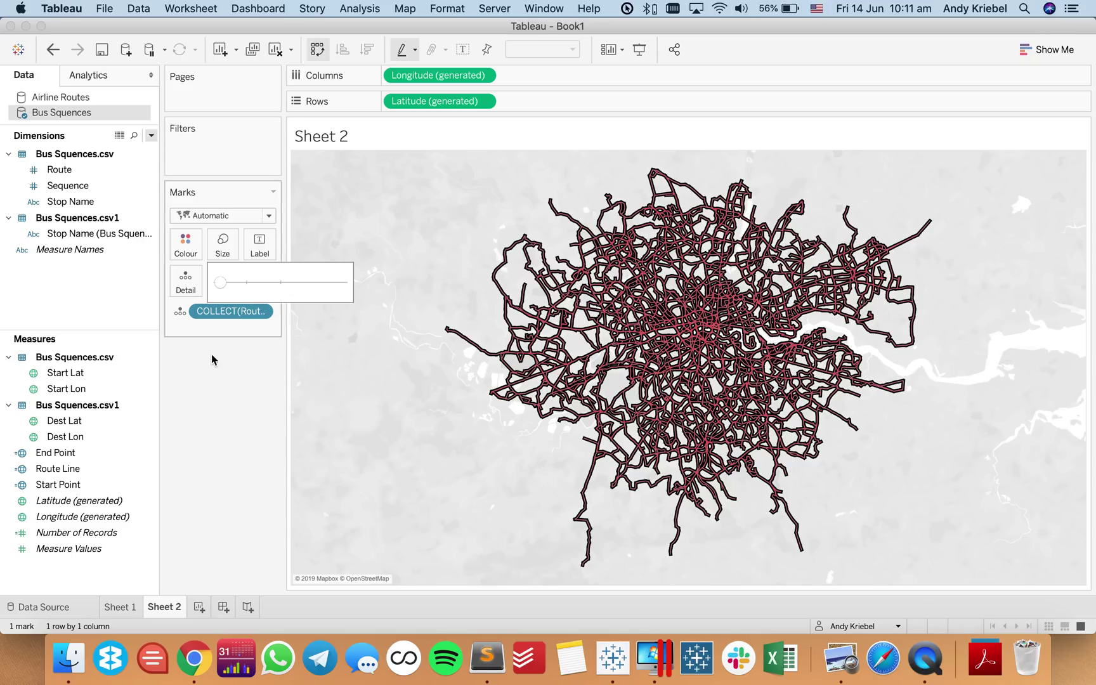
{"action": "left_click", "coordinate": [389, 461]}
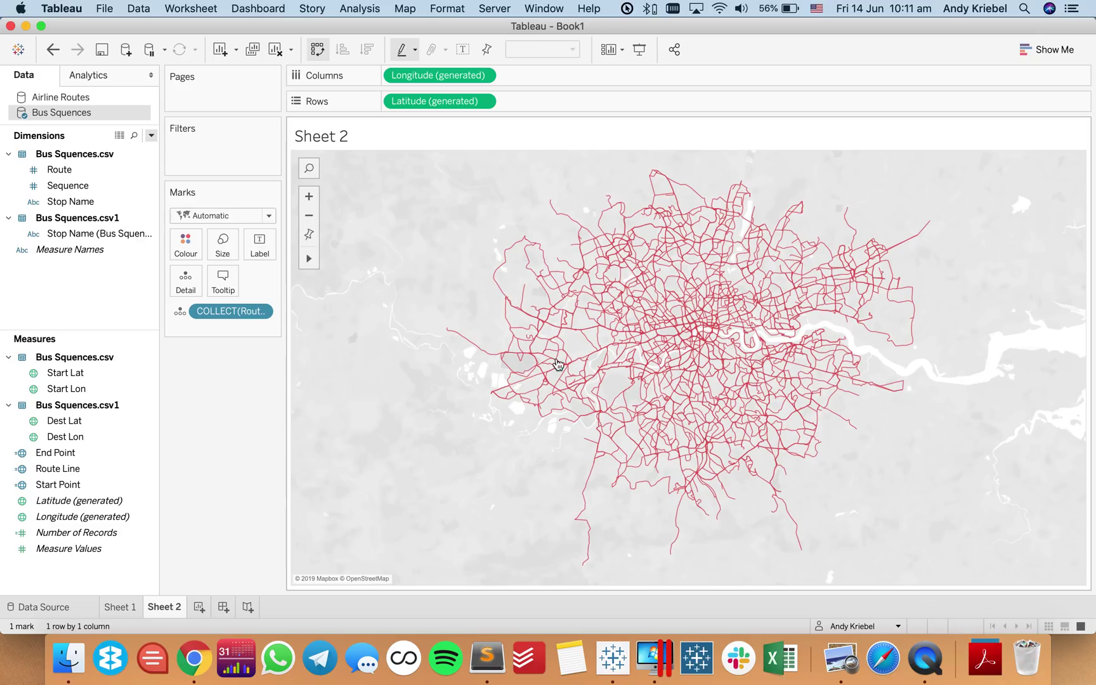
{"action": "left_click", "coordinate": [71, 183]}
{"action": "left_click_drag", "start_coordinate": [71, 184], "coordinate": [180, 279]}
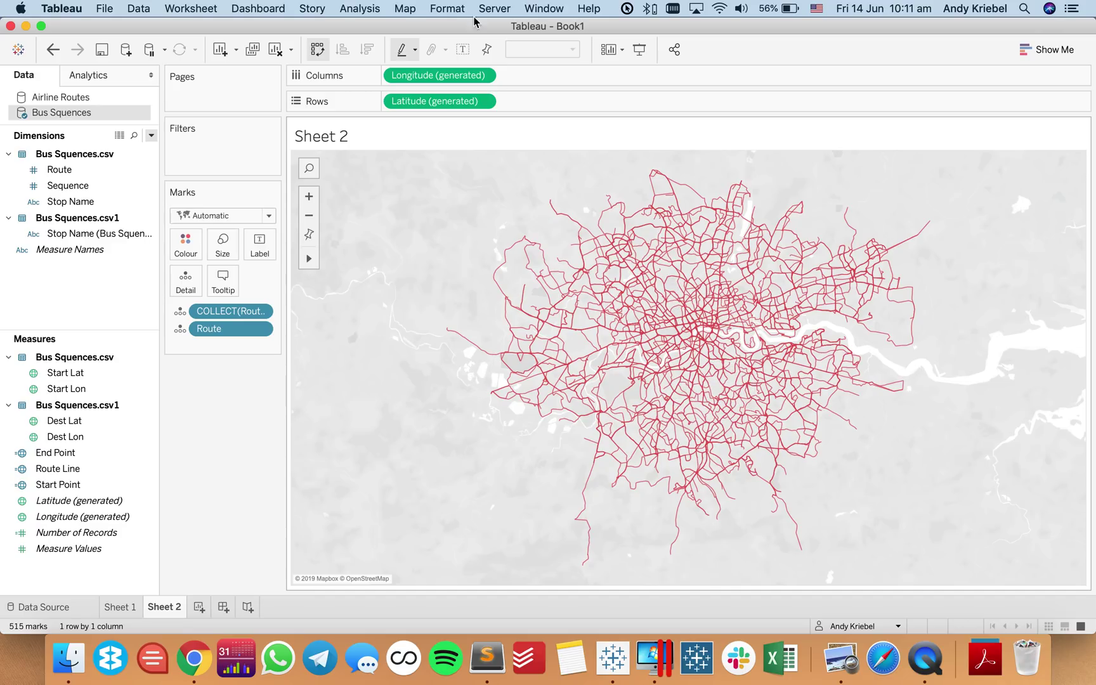
Set the map's background style to Streets in the map layers
{"action": "left_click", "coordinate": [403, 9]}
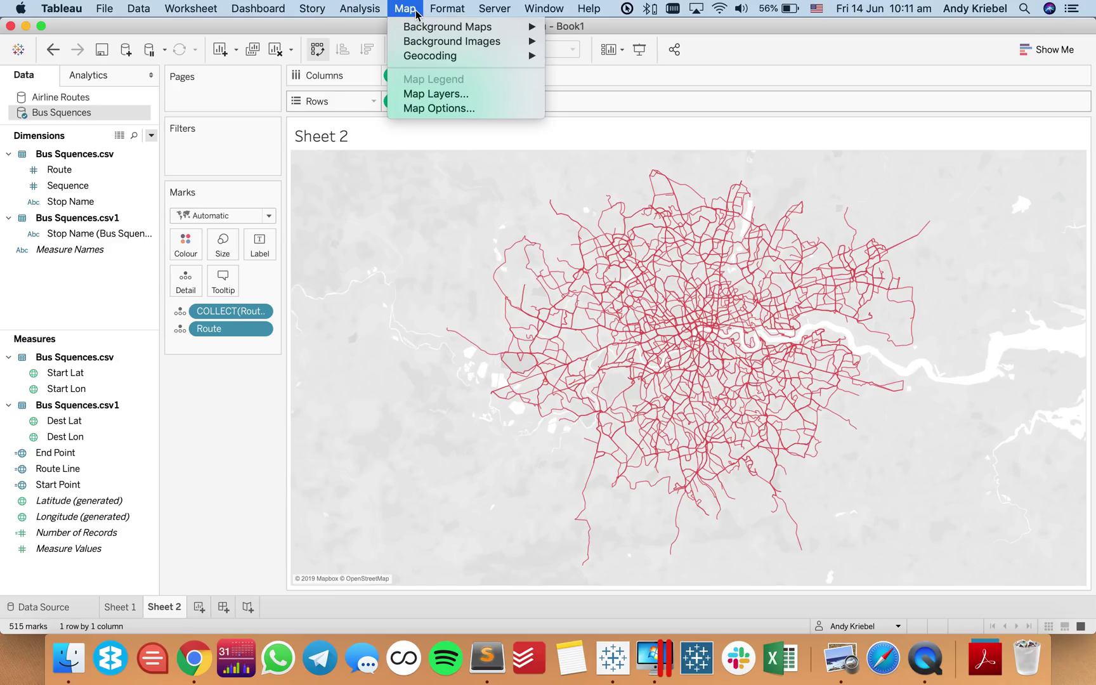
{"action": "left_click", "coordinate": [429, 94]}
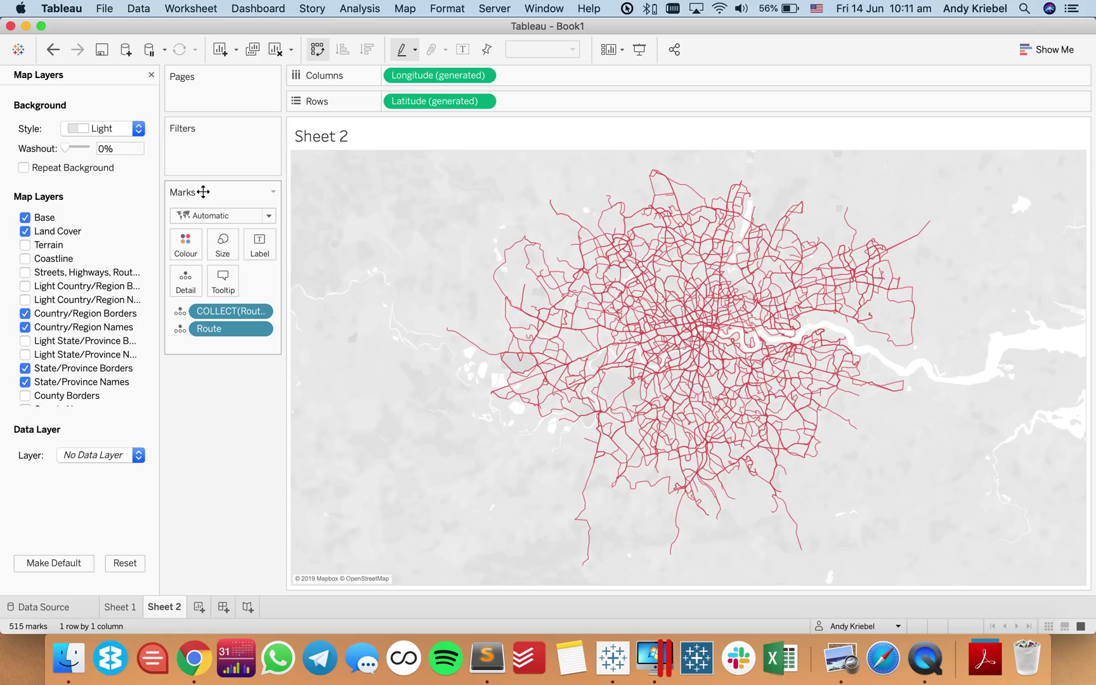
{"action": "left_click", "coordinate": [103, 130]}
{"action": "left_click", "coordinate": [98, 202]}
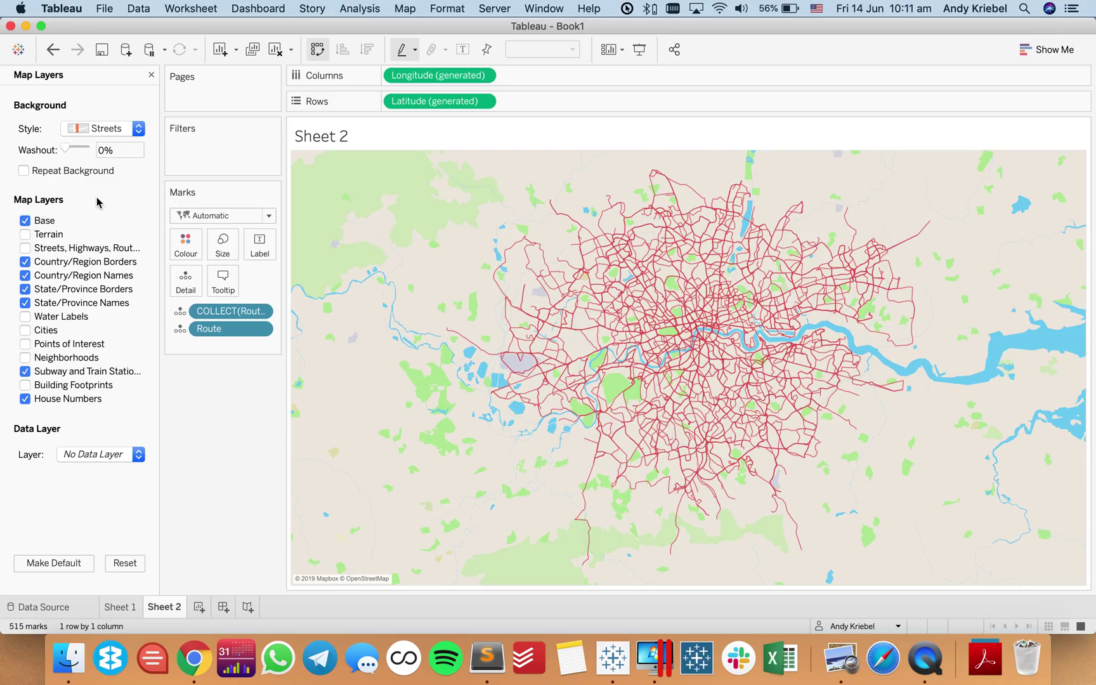
Show the streets and highways layer and hide the country and state borders and names, subway and train stations, and house numbers
{"action": "left_click", "coordinate": [28, 251]}
{"action": "left_click", "coordinate": [25, 261]}
{"action": "left_click", "coordinate": [26, 275]}
{"action": "left_click", "coordinate": [25, 303]}
{"action": "left_click", "coordinate": [26, 372]}
{"action": "left_click", "coordinate": [25, 400]}
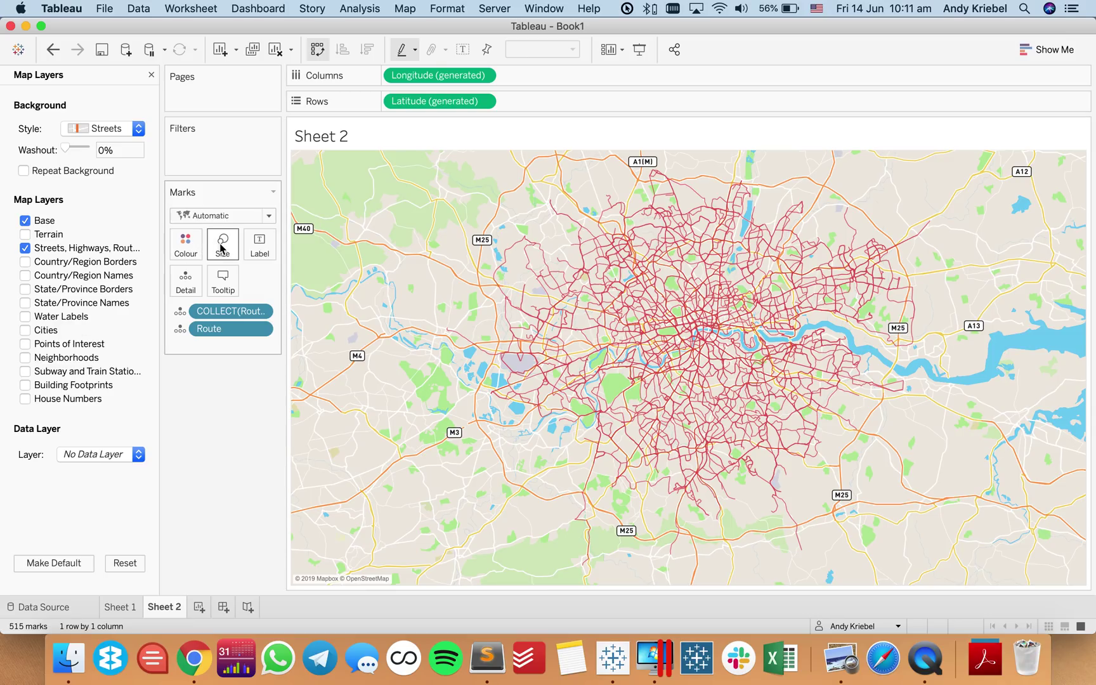
Set the opacity of the bus route lines to 100%
{"action": "left_click", "coordinate": [197, 247]}
{"action": "left_click_drag", "start_coordinate": [243, 433], "coordinate": [272, 434]}
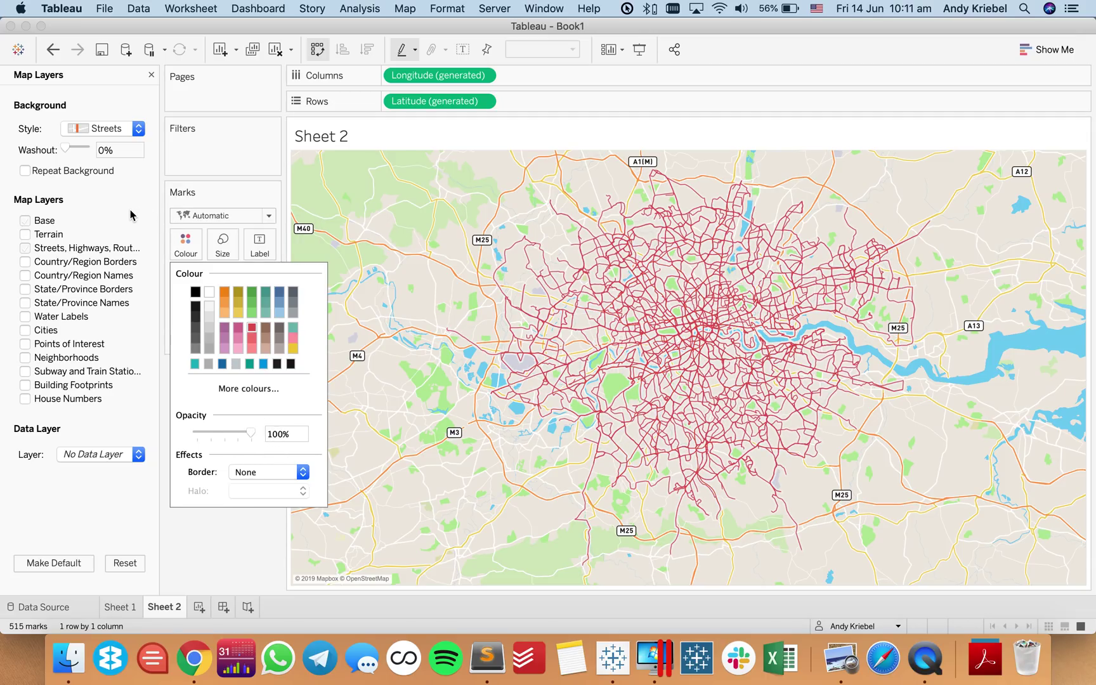
{"action": "left_click", "coordinate": [114, 193]}
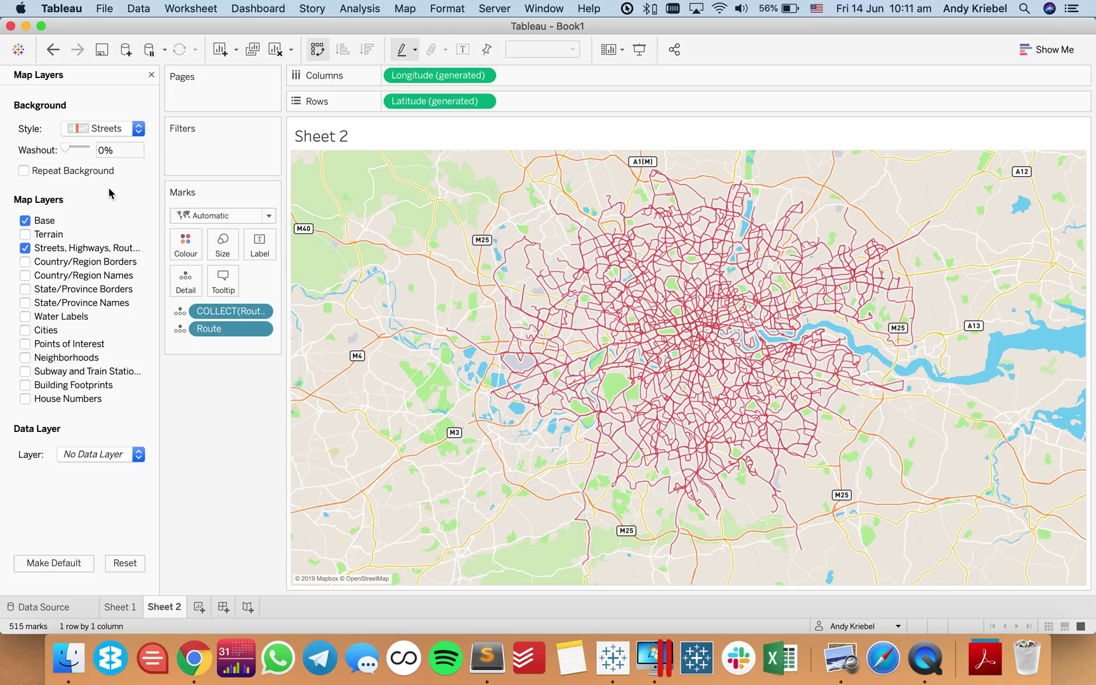
Recolour the bus route lines black on the Streets background
{"action": "left_click", "coordinate": [112, 130]}
{"action": "left_click", "coordinate": [250, 512]}
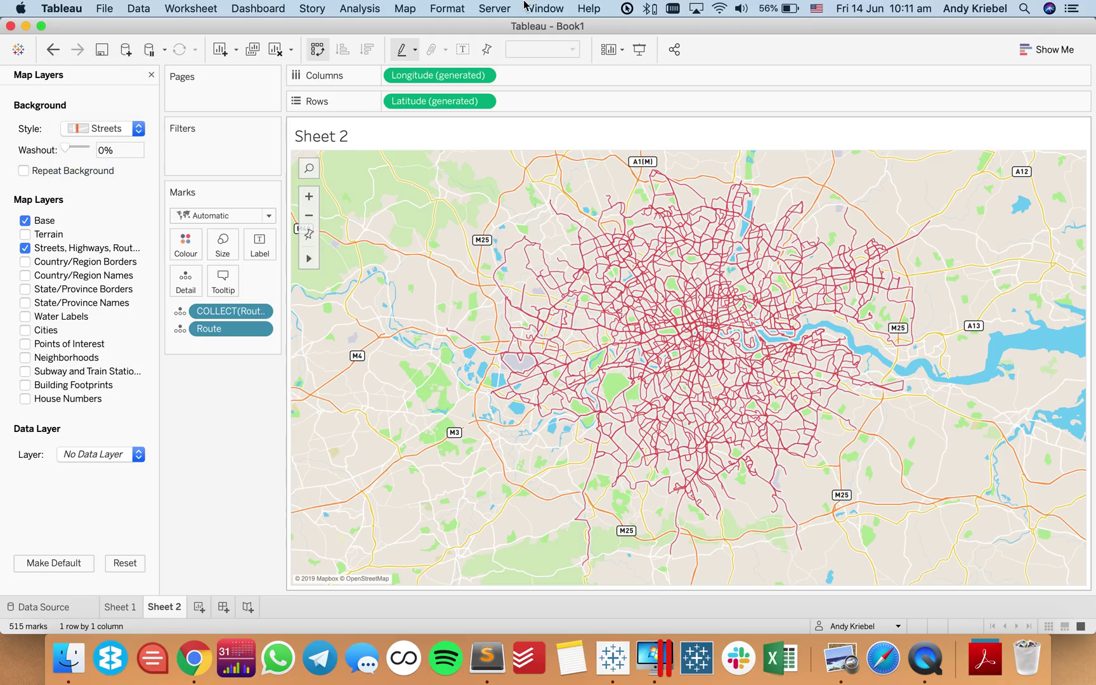
{"action": "left_click", "coordinate": [190, 246]}
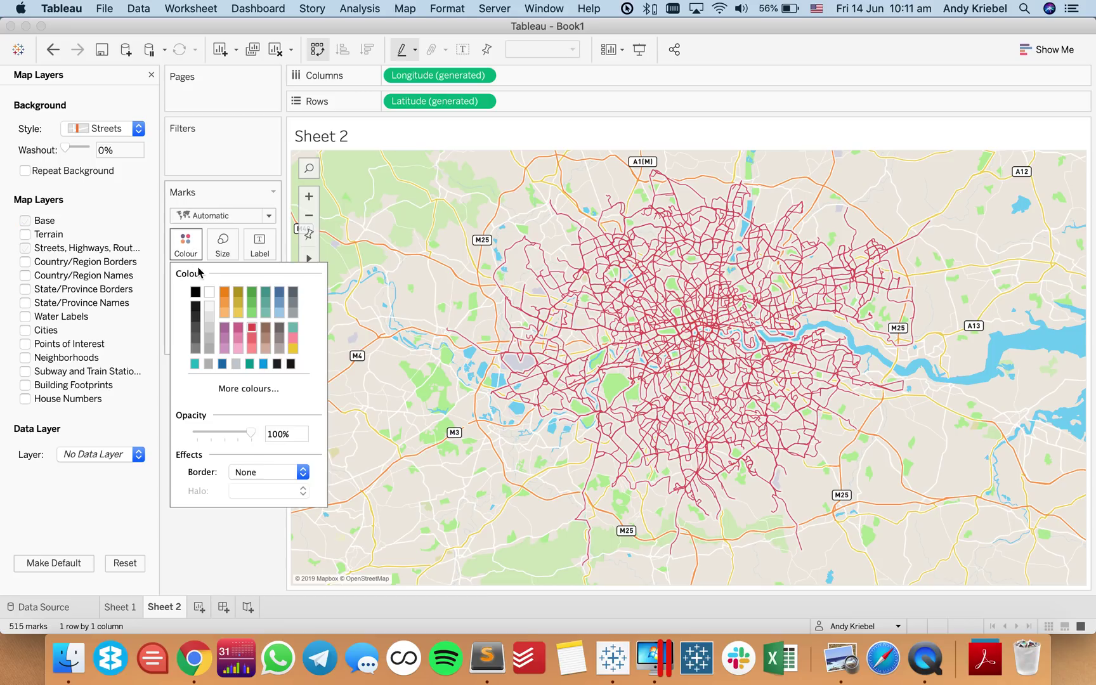
{"action": "left_click", "coordinate": [195, 292]}
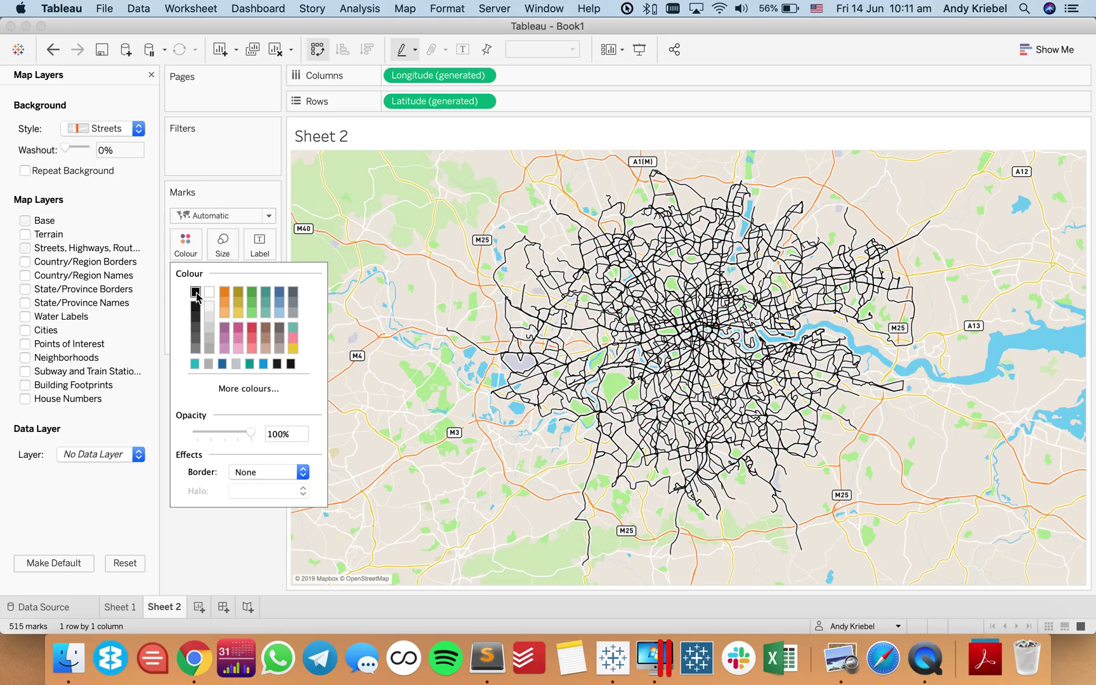
{"action": "left_click", "coordinate": [240, 552]}
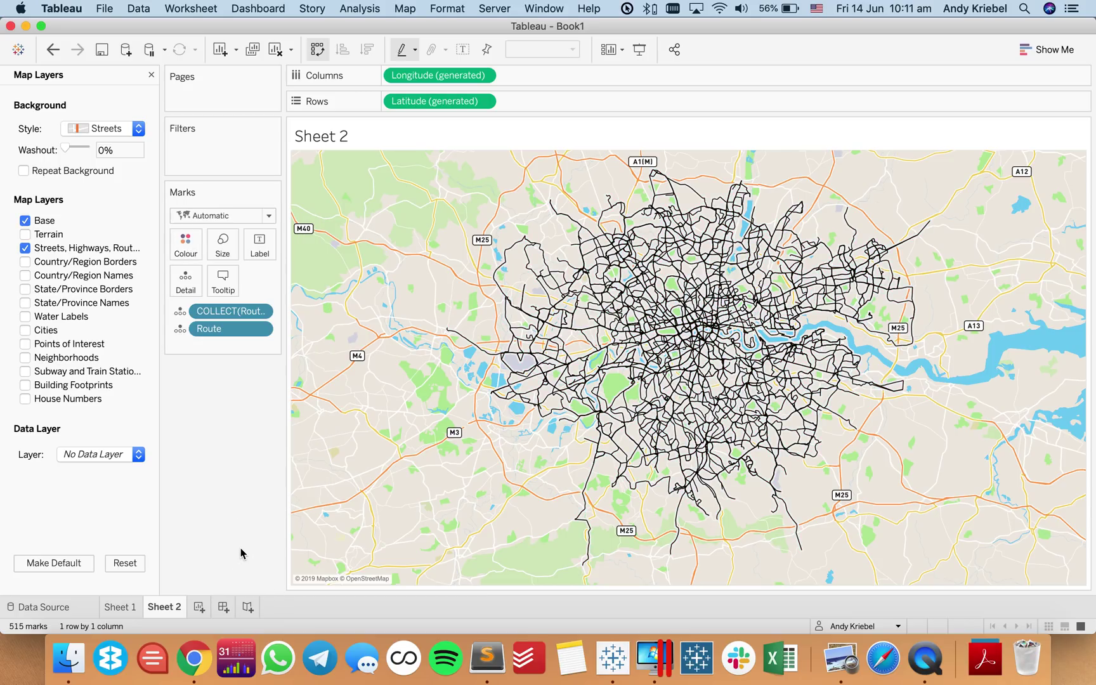
Close the map layers settings and create a set named Route Set from the Route dimension with no values selected
{"action": "left_click", "coordinate": [150, 75]}
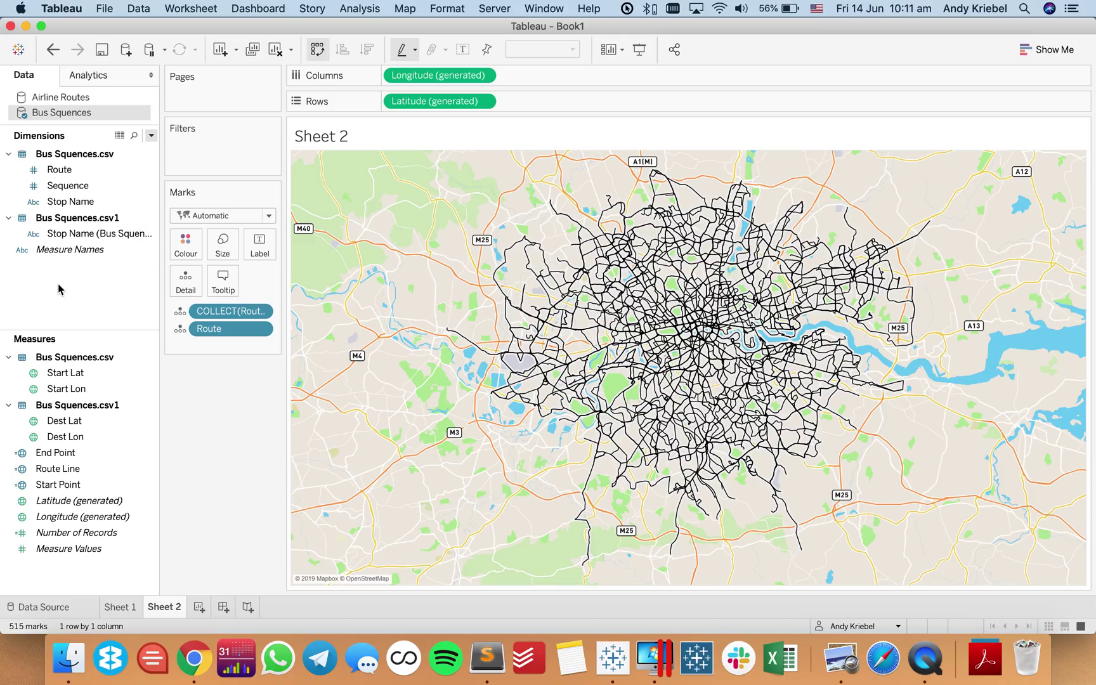
{"action": "right_click", "coordinate": [77, 172]}
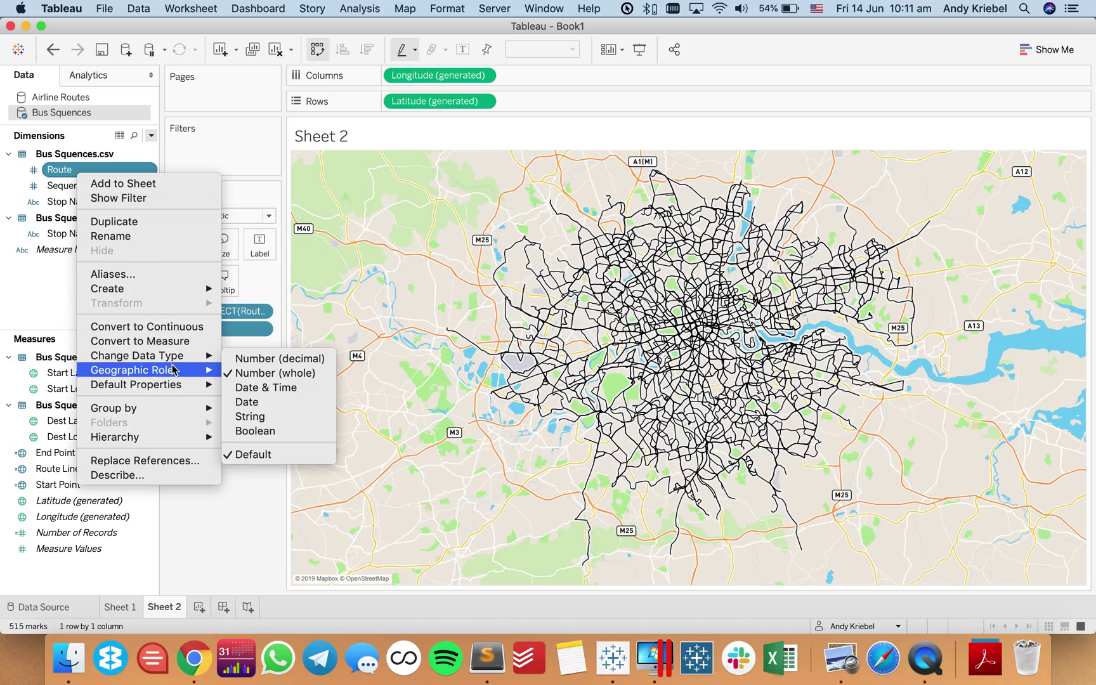
{"action": "mouse_move", "coordinate": [192, 291]}
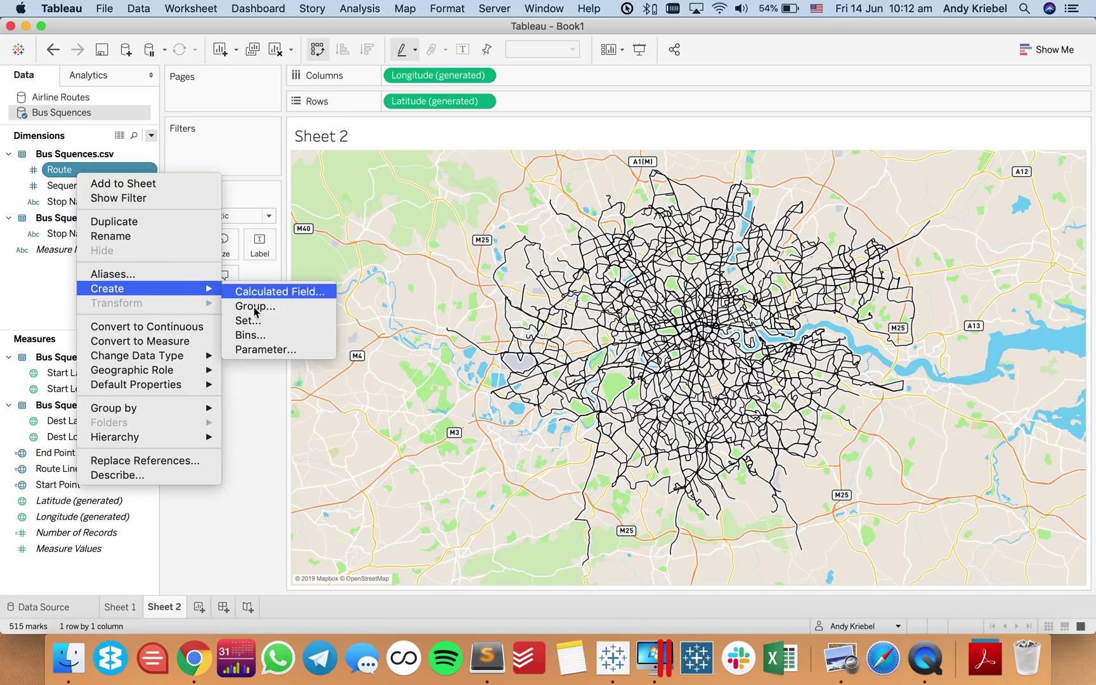
{"action": "left_click", "coordinate": [255, 320]}
{"action": "type", "text": "Route"}
{"action": "key", "text": "super+a"}
{"action": "type", "text": "R"}
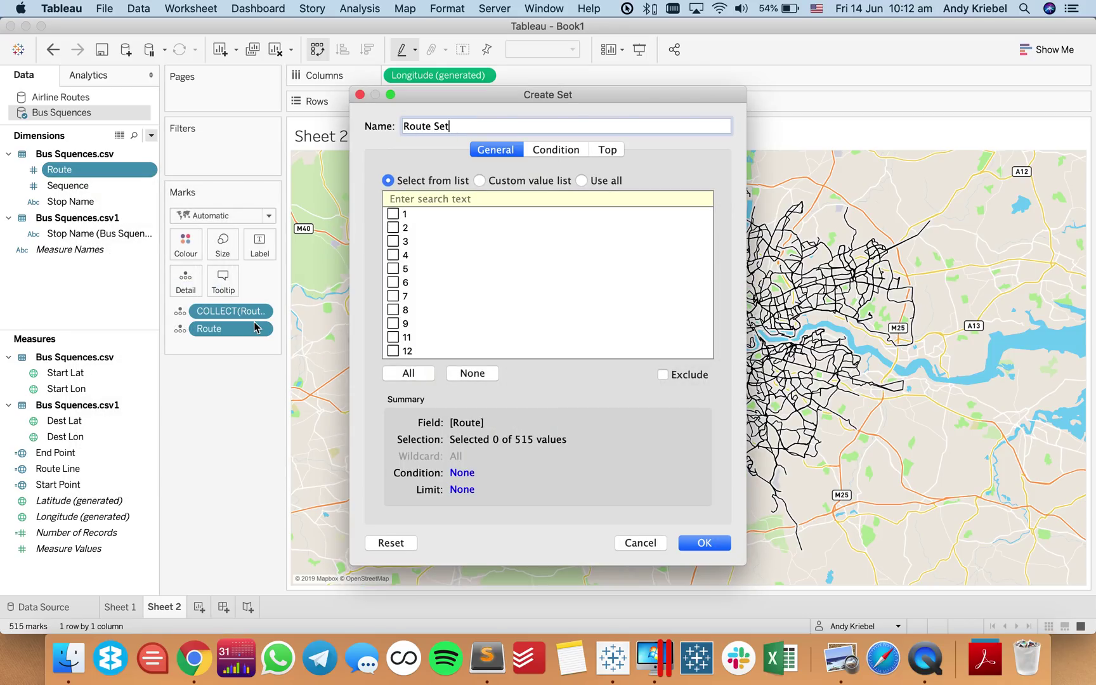
{"action": "left_click", "coordinate": [704, 542]}
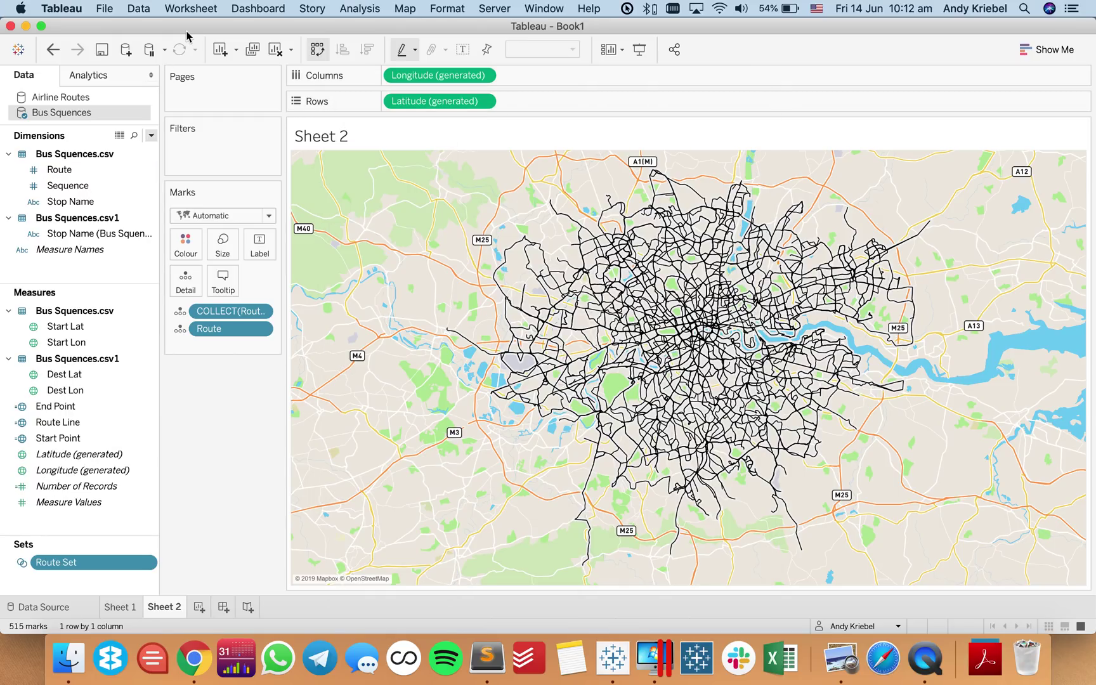
Add a set action named Update Route Set that runs on select in Sheet 2, targets Route Set and adds all values when cleared
{"action": "left_click", "coordinate": [206, 10]}
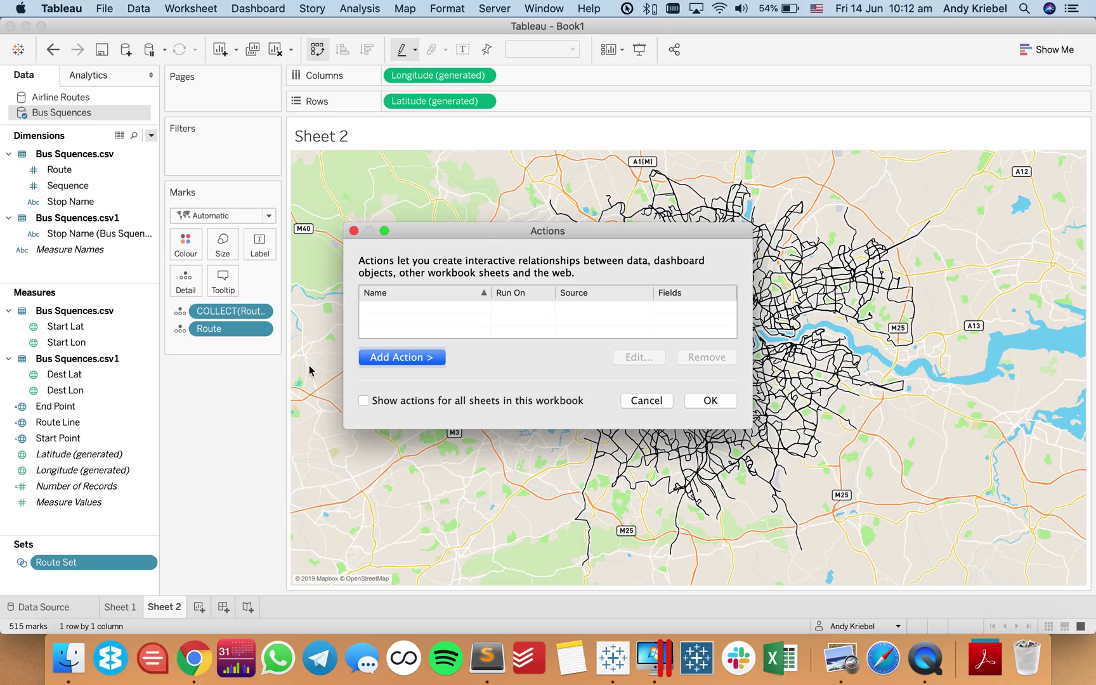
{"action": "left_click", "coordinate": [401, 359]}
{"action": "left_click", "coordinate": [503, 428]}
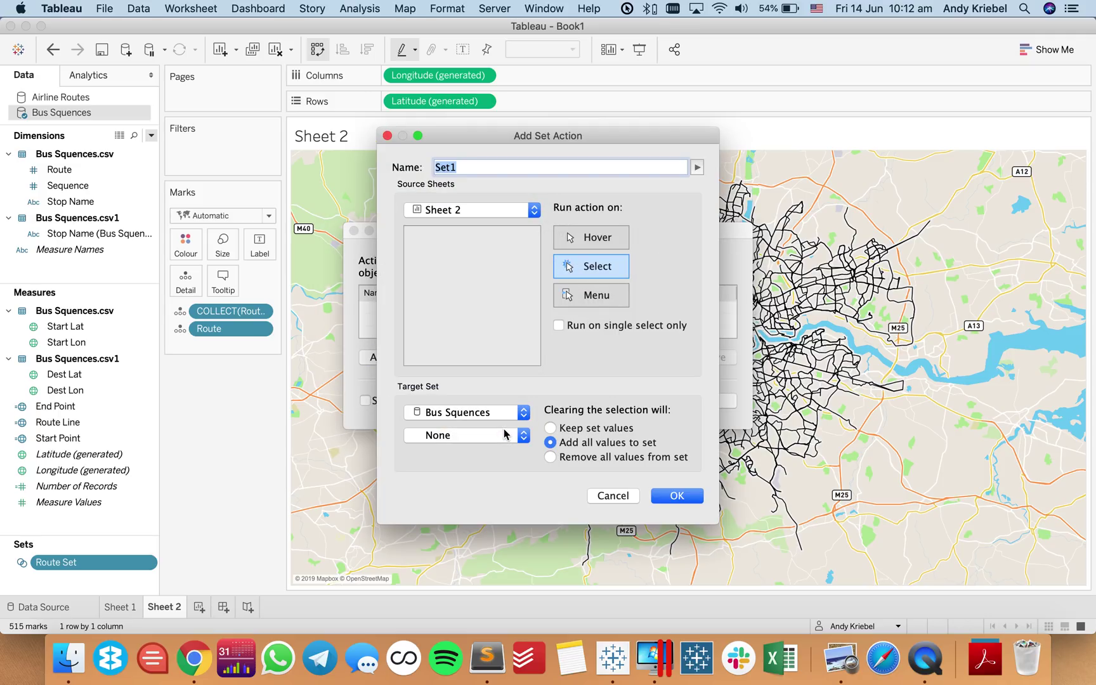
{"action": "type", "text": "Update Route Set"}
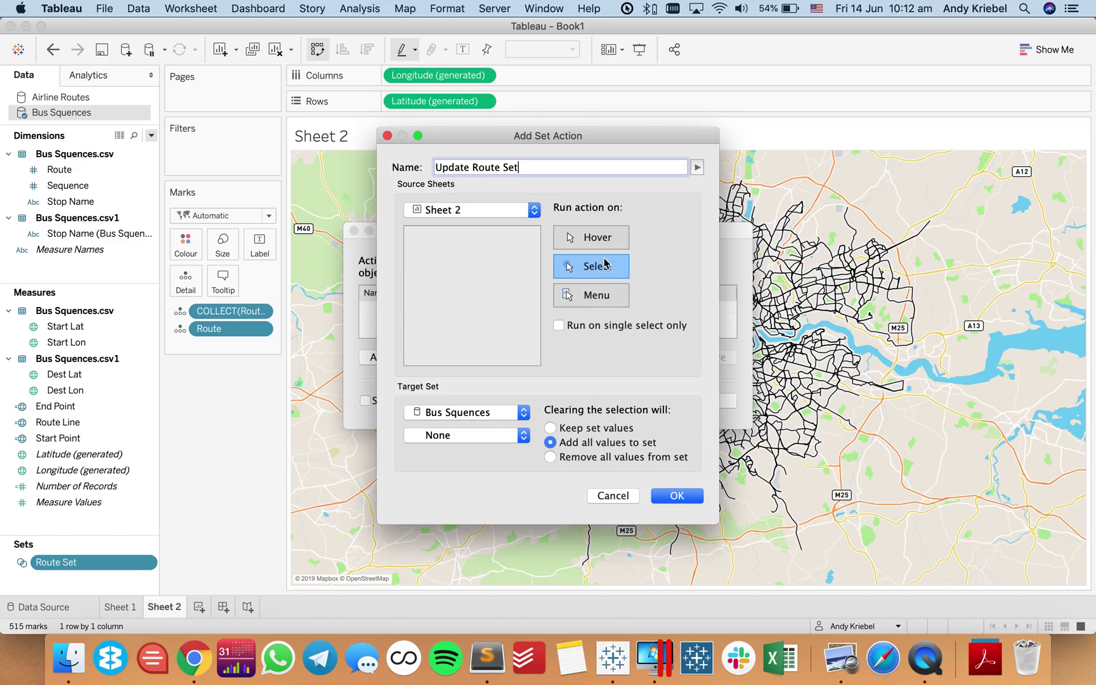
{"action": "left_click", "coordinate": [481, 436]}
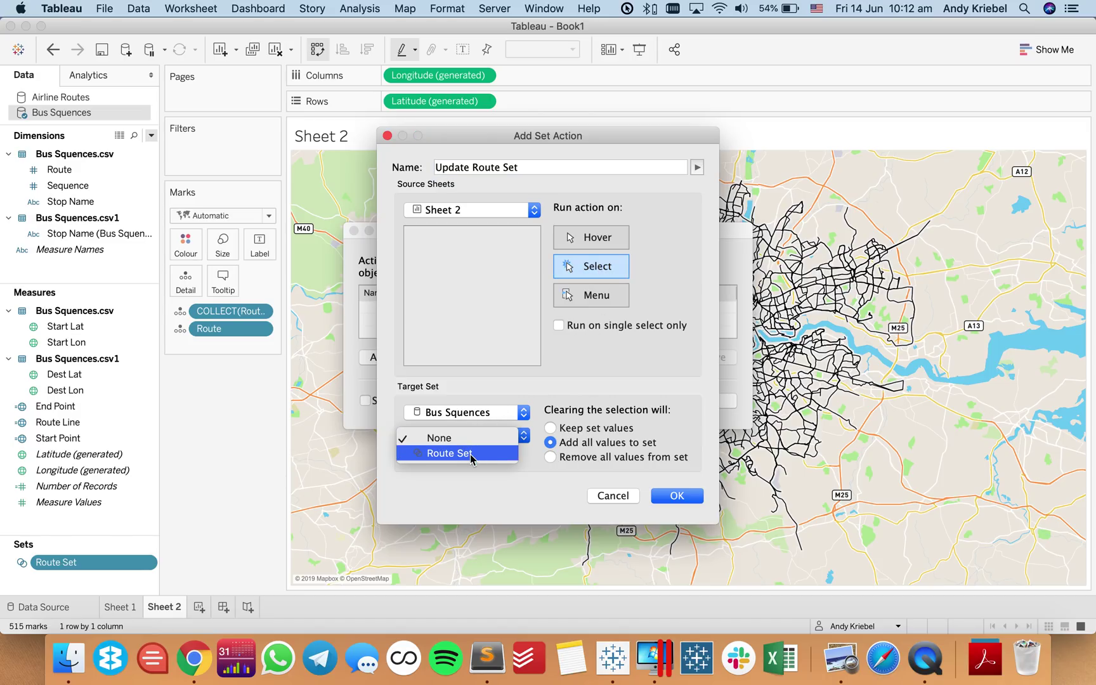
{"action": "left_click", "coordinate": [470, 454]}
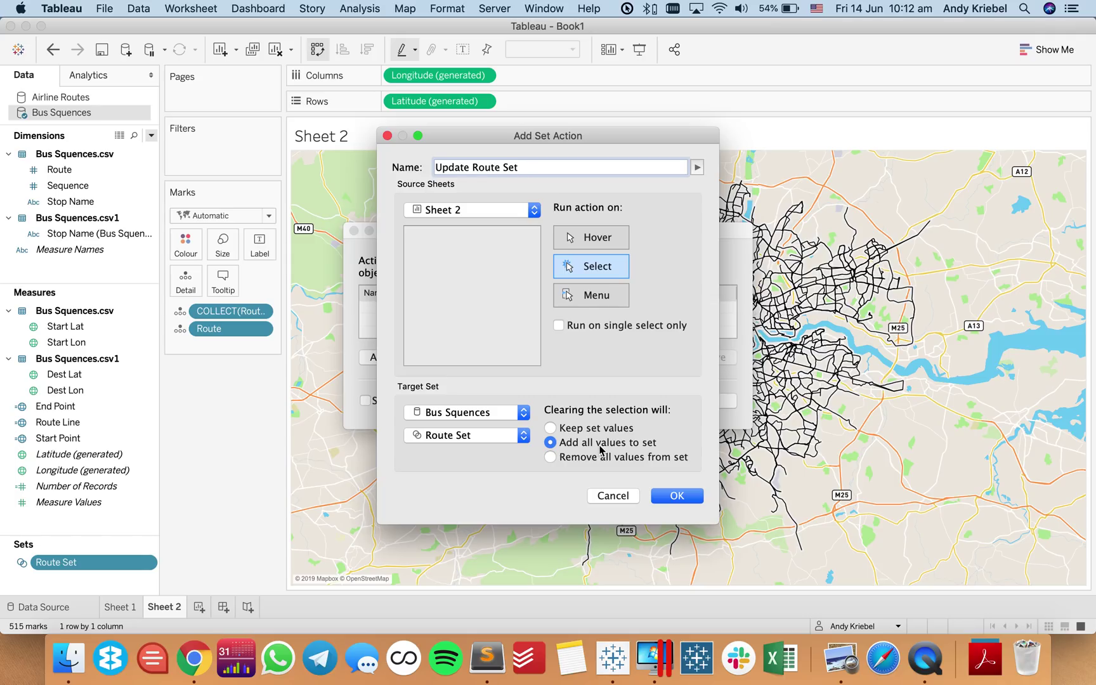
{"action": "left_click", "coordinate": [677, 496]}
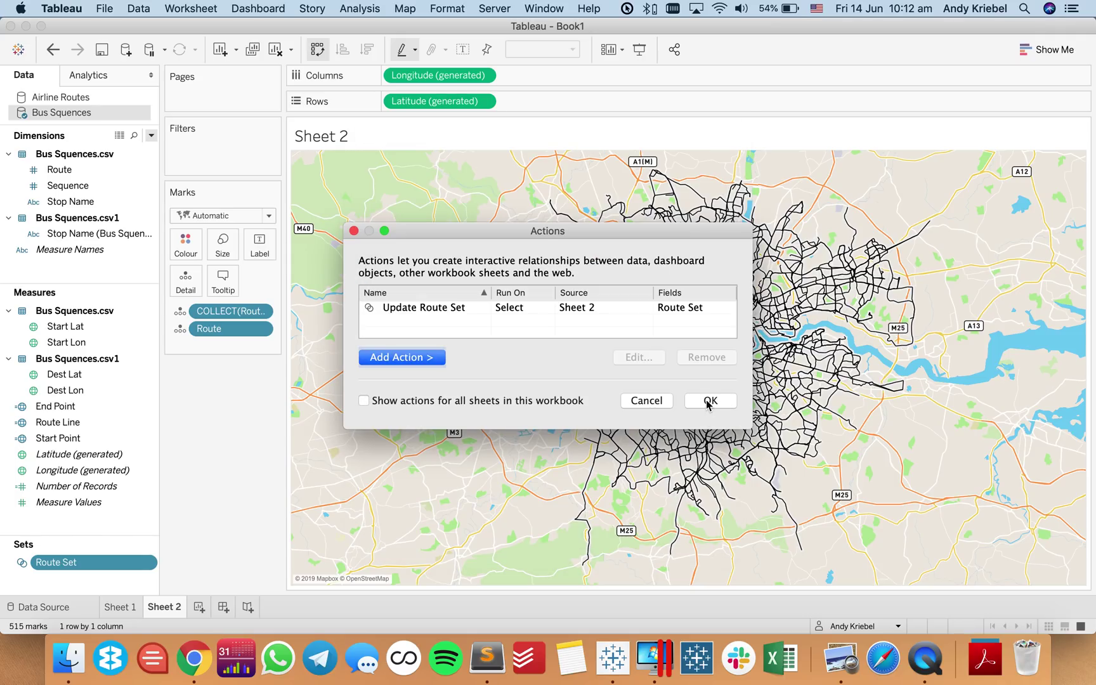
{"action": "left_click", "coordinate": [708, 404]}
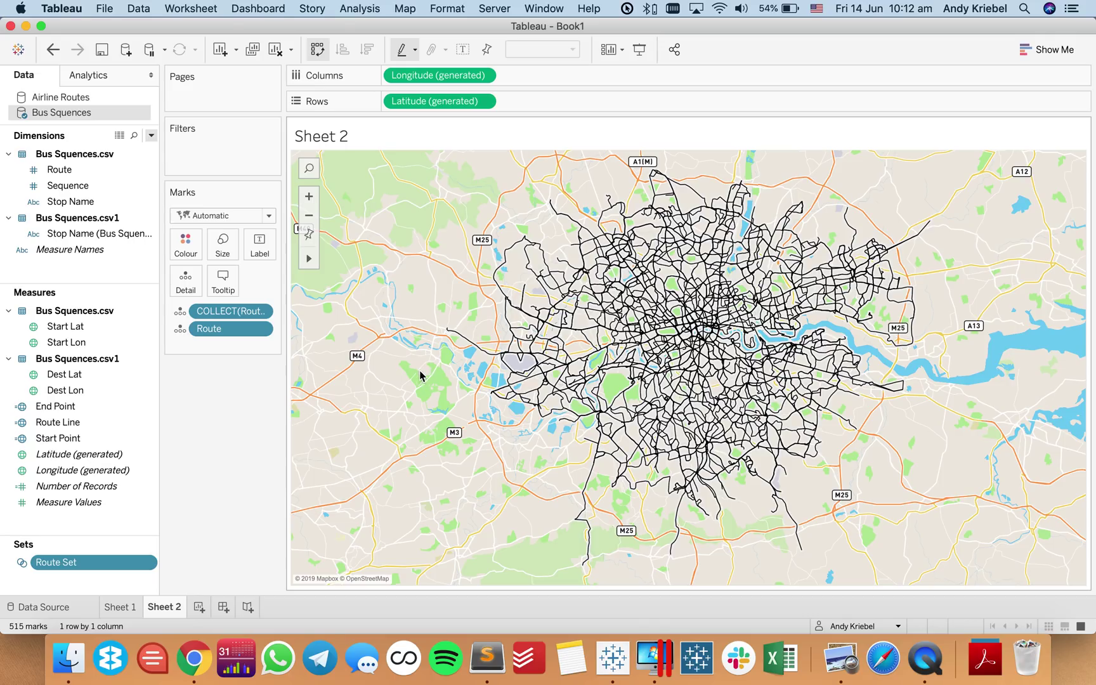
Select route 81 on the map and filter the sheet by Route Set
{"action": "left_click", "coordinate": [468, 351]}
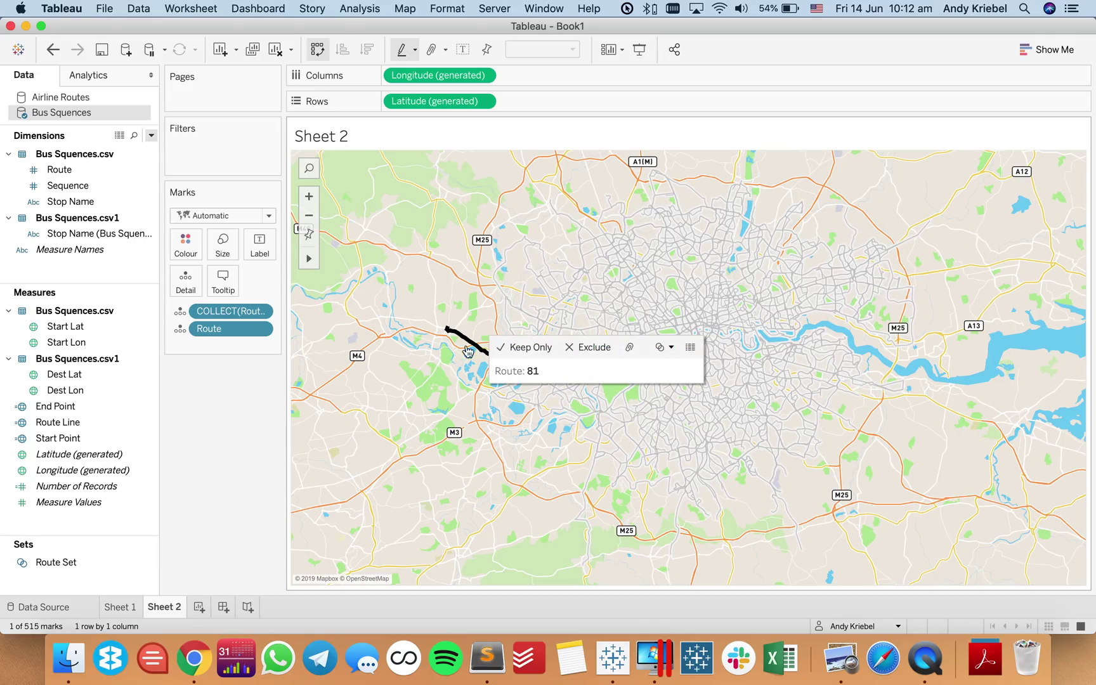
{"action": "left_click", "coordinate": [60, 561]}
{"action": "left_click_drag", "start_coordinate": [60, 561], "coordinate": [215, 151]}
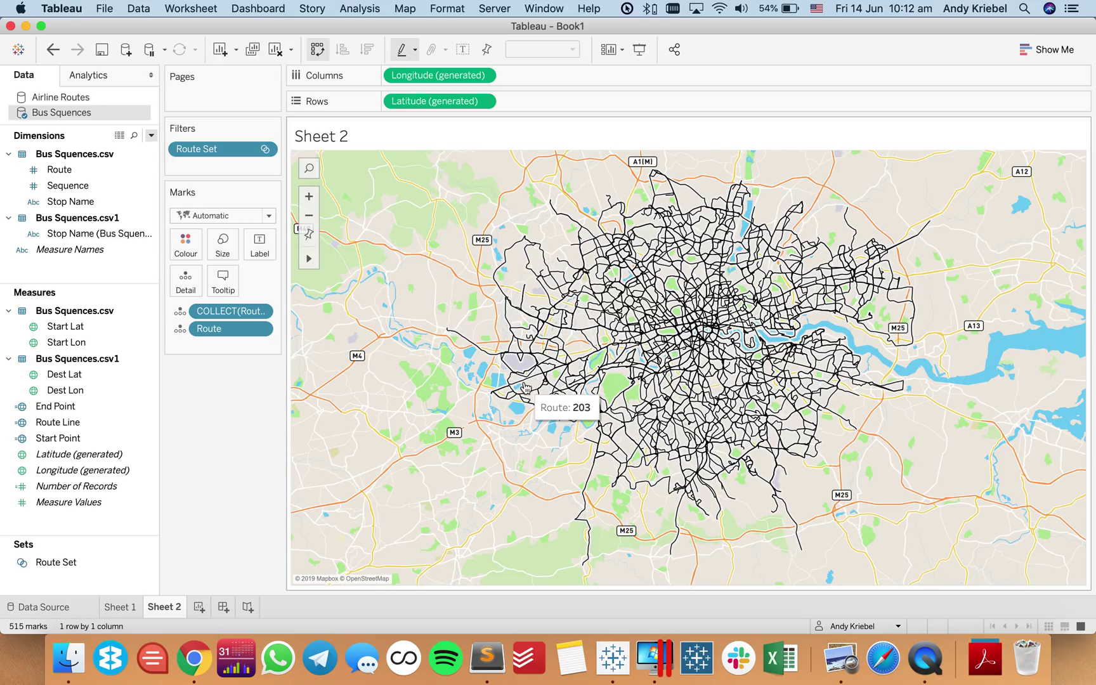
Test the set action by isolating a south-west London route and route 65 in turn, clearing the selection after each
{"action": "left_click", "coordinate": [544, 394]}
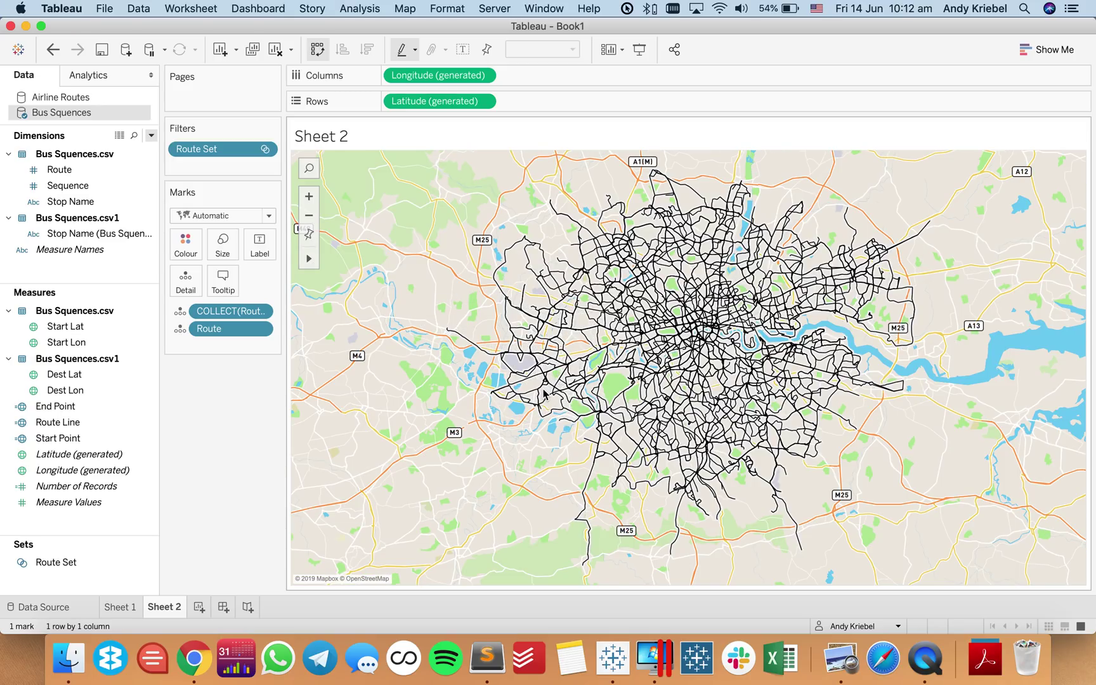
{"action": "left_click", "coordinate": [543, 393]}
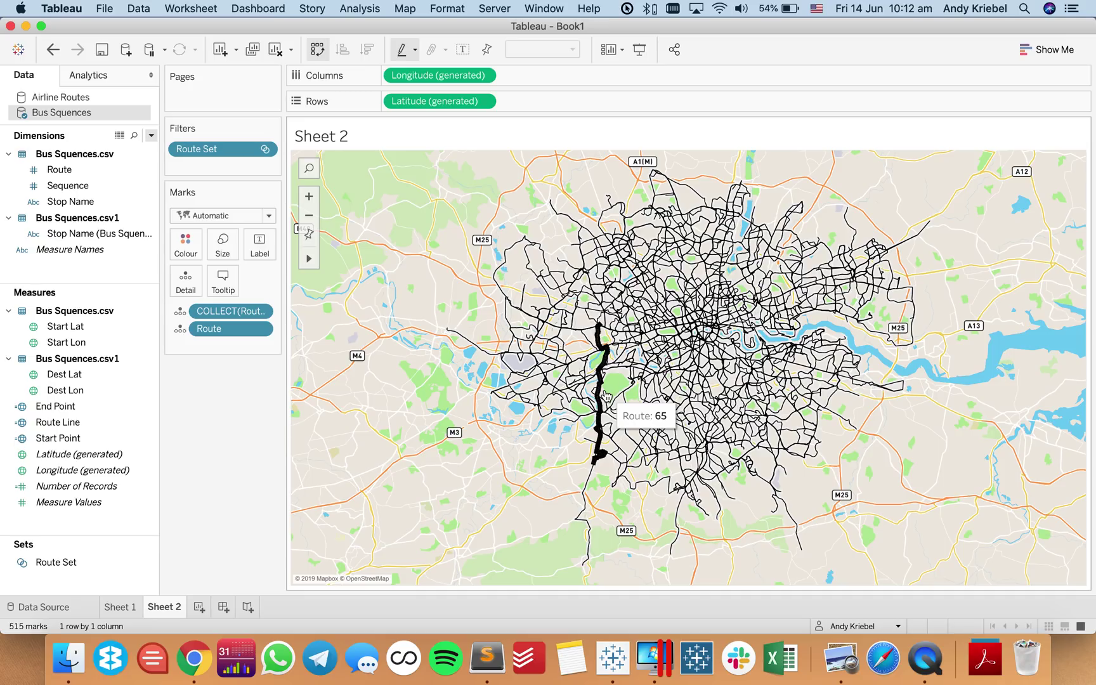
{"action": "left_click", "coordinate": [606, 394]}
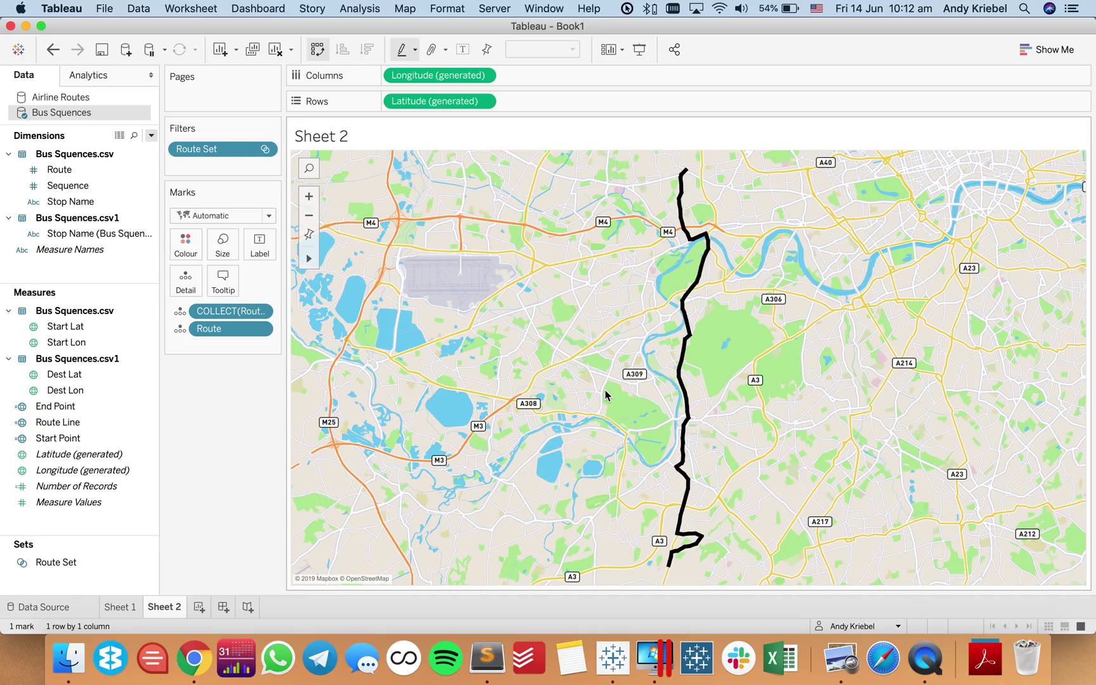
{"action": "left_click", "coordinate": [605, 394]}
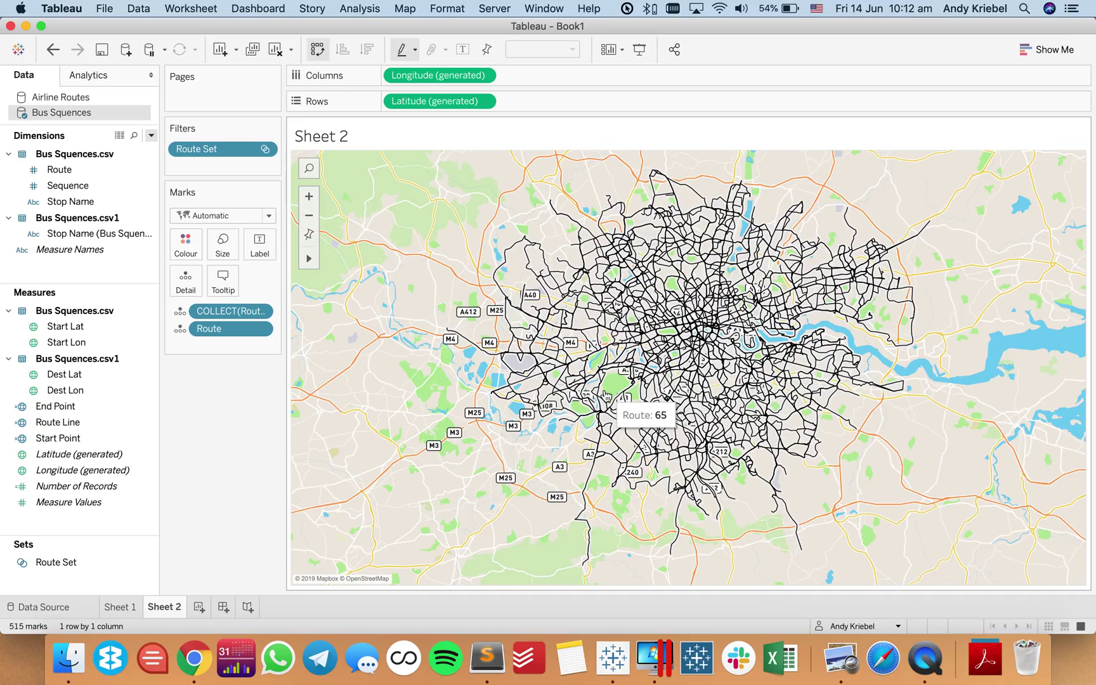